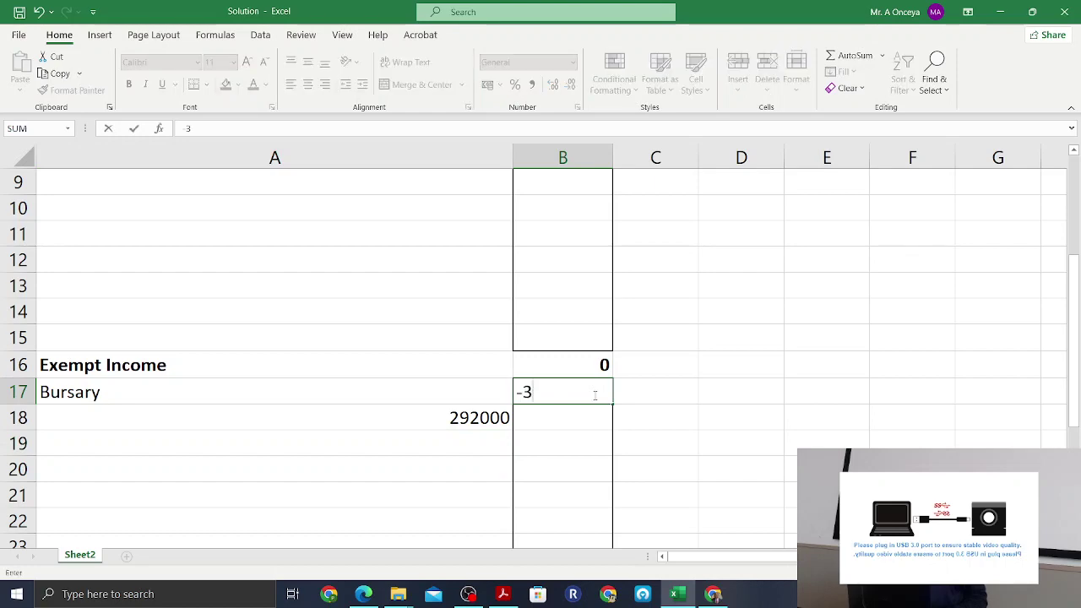
- Enter -30000 as the Bursary amount under Exempt Income in cell B17
{"action": "key", "text": "Return"}
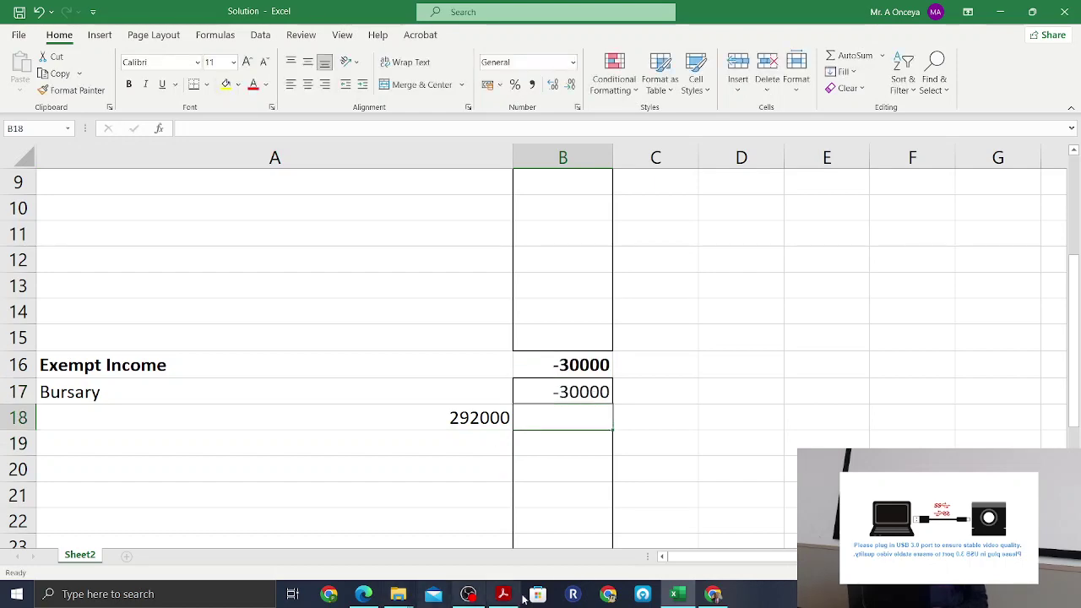
- In the question PDF in Edge, highlight the uniform allowance, its R2 000 amount, the formal black pants and the obligation to wear them
{"action": "left_click", "coordinate": [363, 595]}
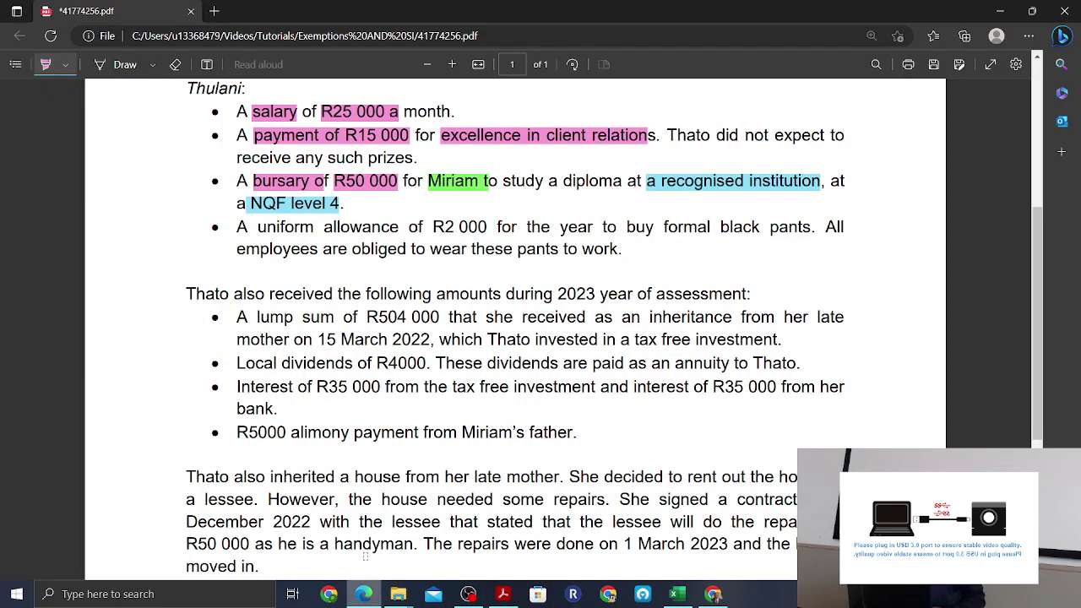
{"action": "scroll", "coordinate": [187, 410], "scroll_direction": "up", "scroll_amount": 1}
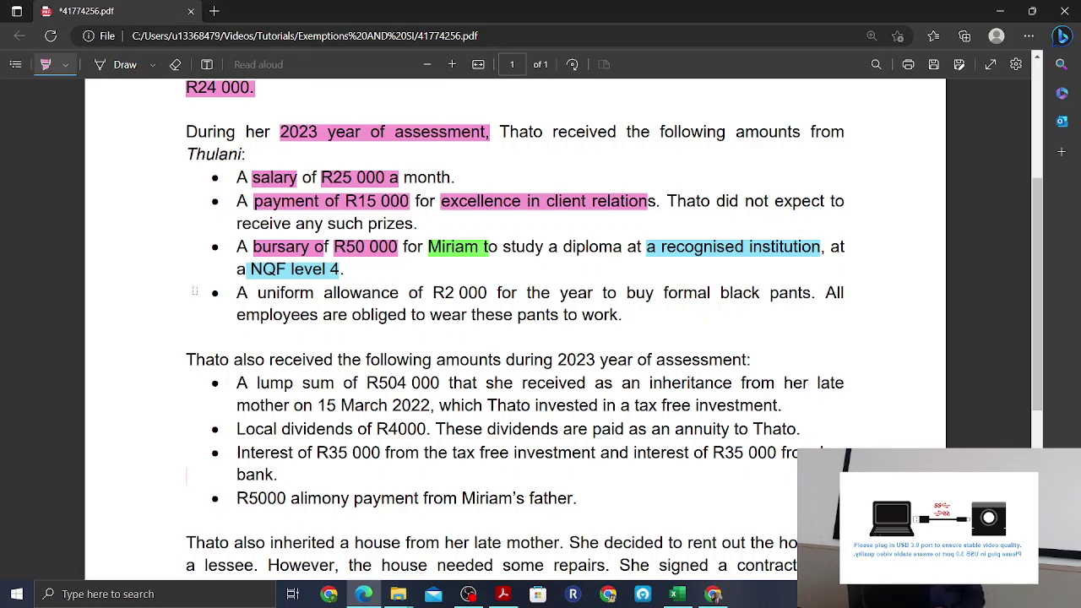
{"action": "left_click_drag", "start_coordinate": [259, 294], "coordinate": [457, 292]}
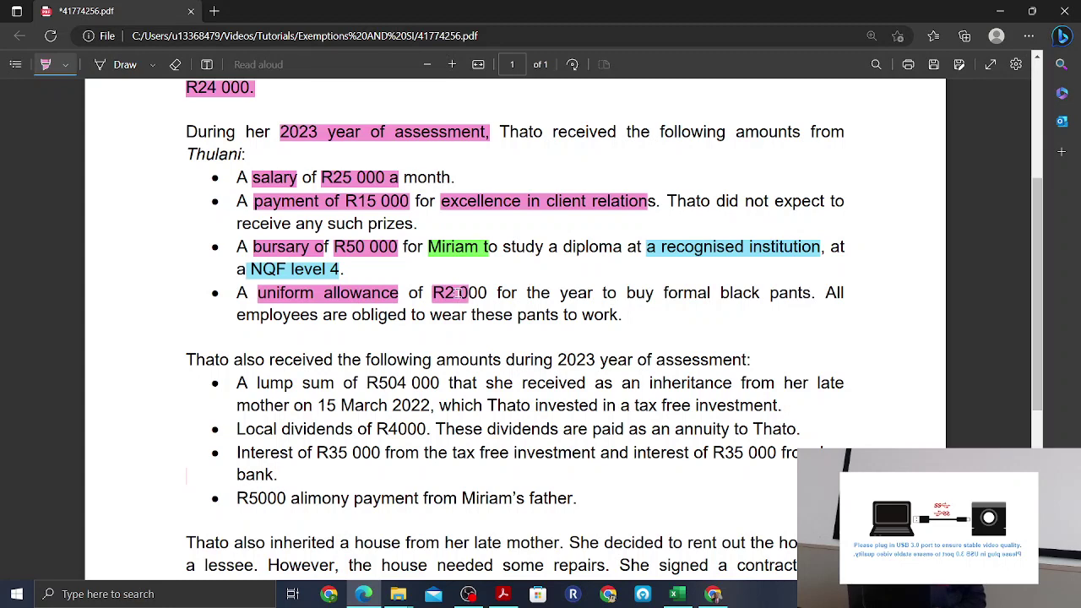
{"action": "left_click_drag", "start_coordinate": [672, 293], "coordinate": [841, 293]}
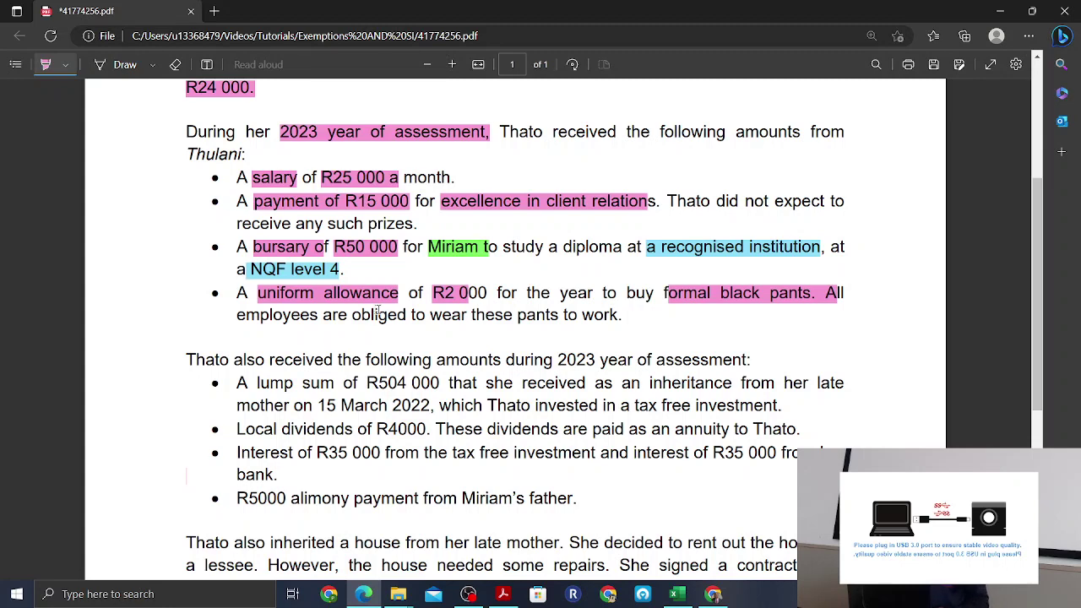
{"action": "left_click_drag", "start_coordinate": [338, 321], "coordinate": [487, 320]}
- Back in Excel, add "Uniform - fringe benefit" with an amount of 2000 in row 8 under Gross Income
{"action": "left_click", "coordinate": [677, 594]}
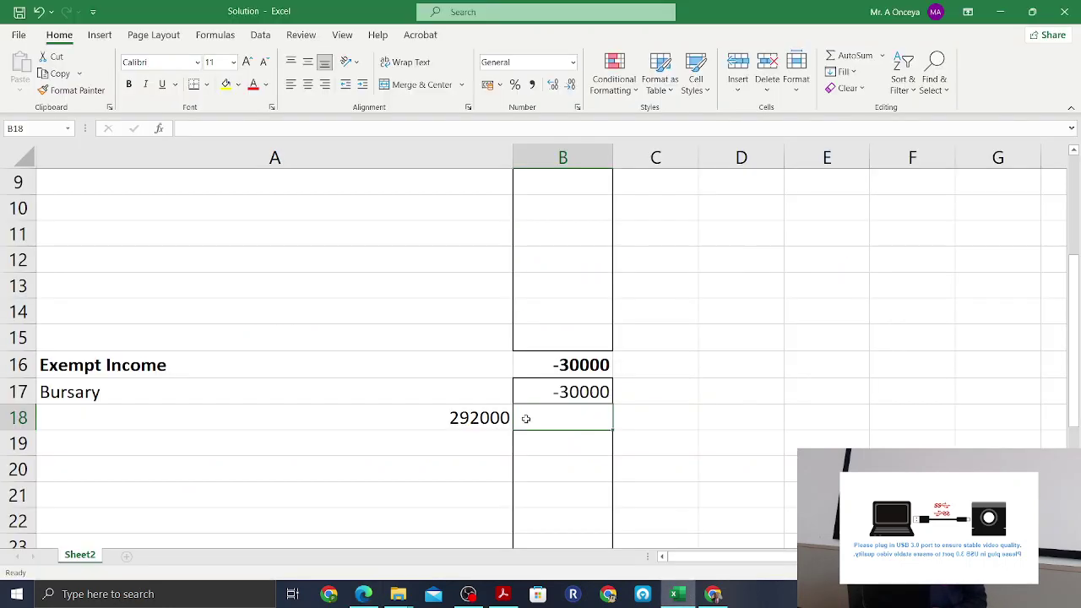
{"action": "left_click", "coordinate": [272, 323]}
{"action": "key", "text": "Up"}
{"action": "key", "text": "Up"}
{"action": "key", "text": "Up"}
{"action": "key", "text": "Up"}
{"action": "key", "text": "Up"}
{"action": "key", "text": "Up"}
{"action": "key", "text": "Up"}
{"action": "key", "text": "Up"}
{"action": "key", "text": "Up"}
{"action": "key", "text": "Up"}
{"action": "key", "text": "Up"}
{"action": "key", "text": "Up"}
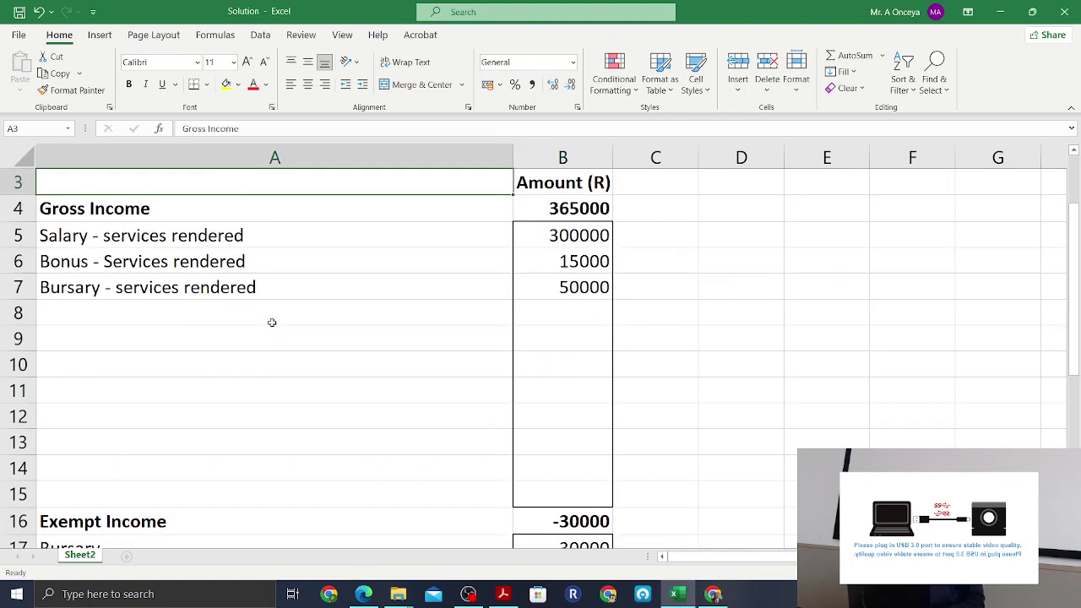
{"action": "key", "text": "Down"}
{"action": "key", "text": "Down"}
{"action": "key", "text": "Down"}
{"action": "key", "text": "Down"}
{"action": "key", "text": "Down"}
{"action": "key", "text": "Down"}
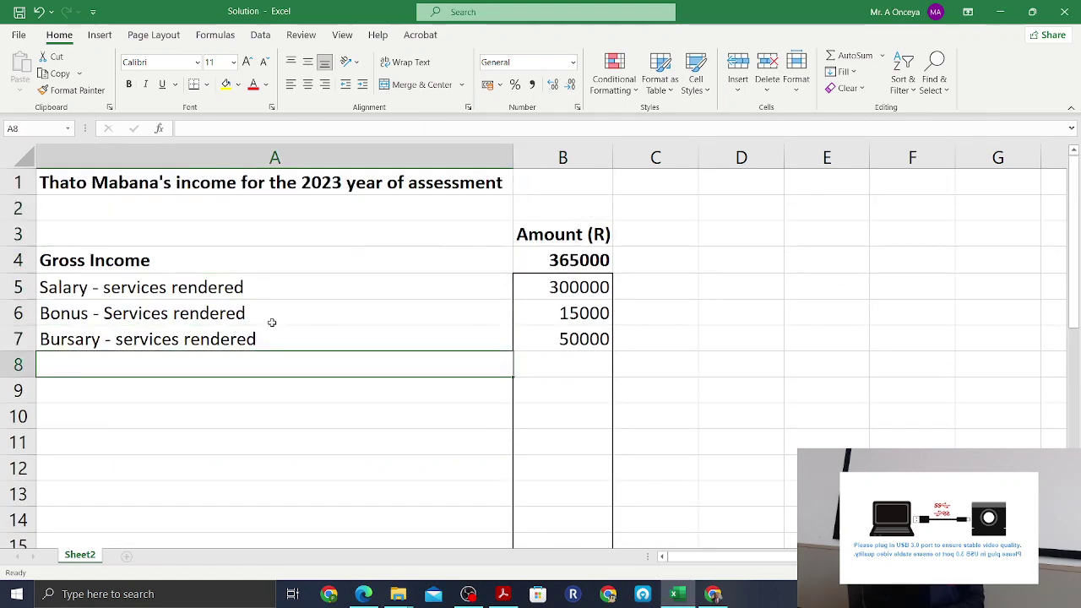
{"action": "type", "text": "Unifor"}
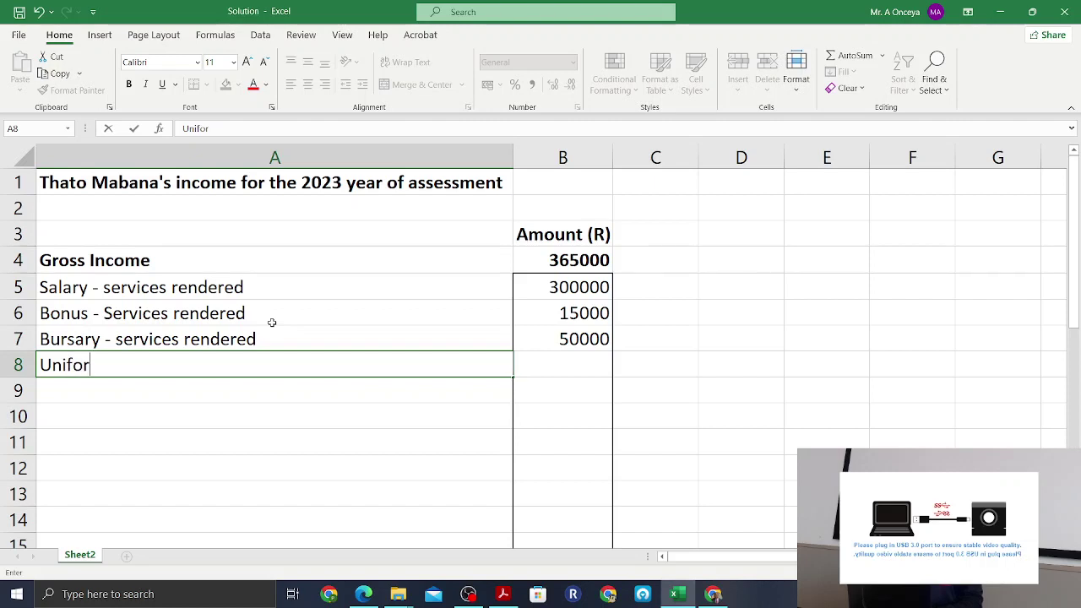
{"action": "type", "text": "m - fron"}
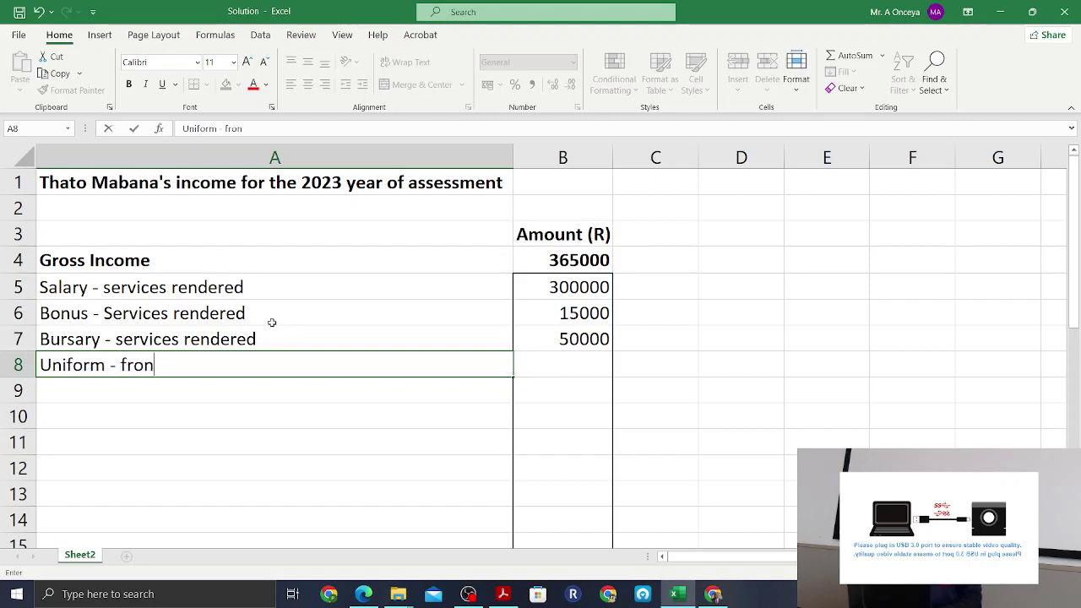
{"action": "key", "text": "BackSpace"}
{"action": "key", "text": "BackSpace"}
{"action": "type", "text": "inge benefit"}
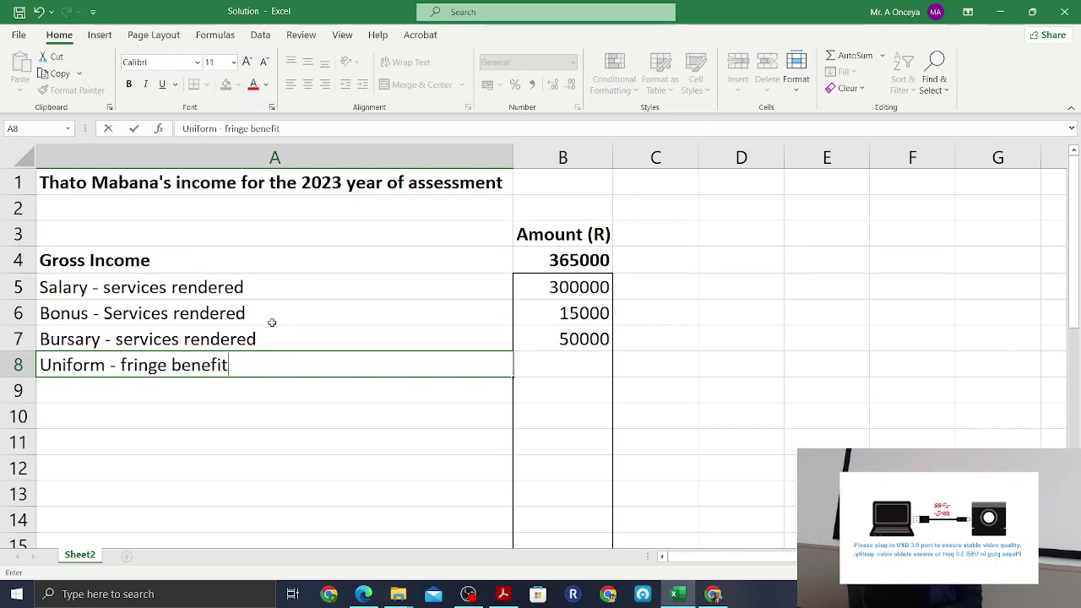
{"action": "key", "text": "Tab"}
{"action": "type", "text": "2000"}
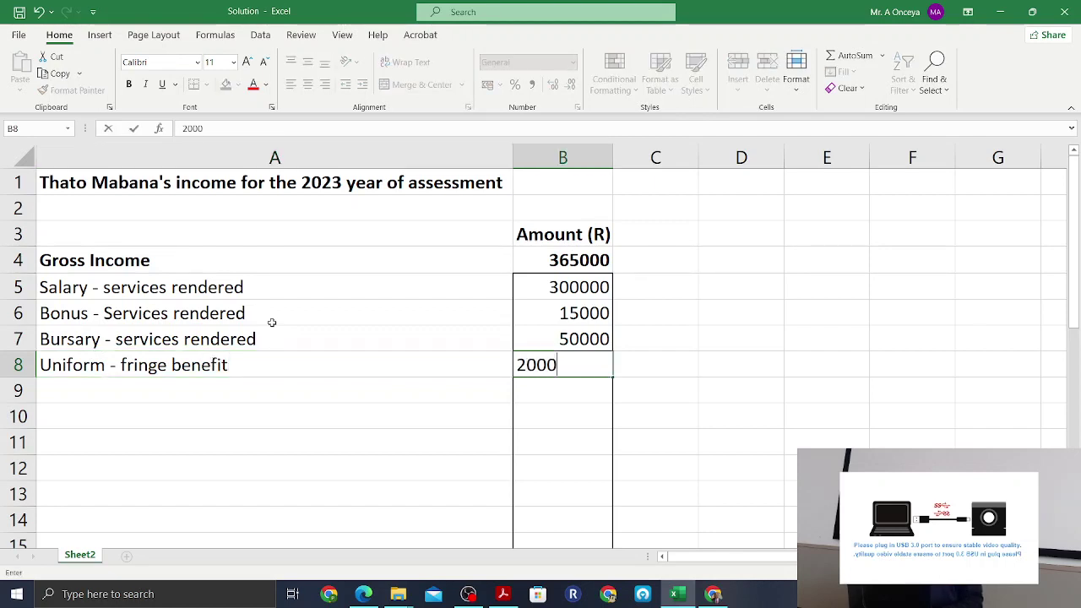
{"action": "key", "text": "Return"}
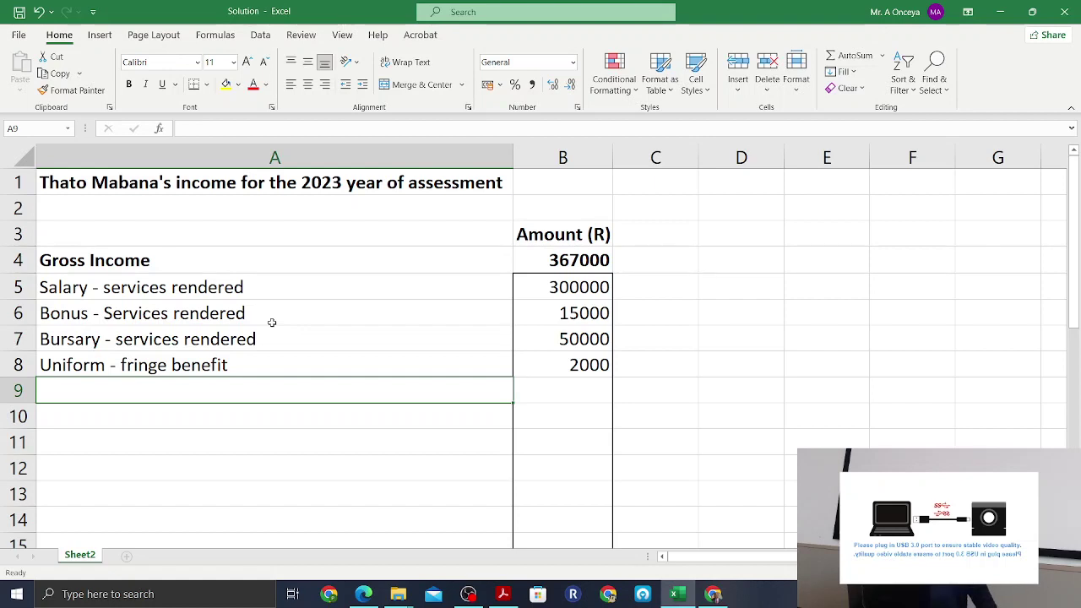
- Add "Uniform - not exempt bcz not distinguishable" with an amount of 0 in row 20 under Exempt Income
{"action": "key", "text": "Down"}
{"action": "key", "text": "Down"}
{"action": "key", "text": "Down"}
{"action": "key", "text": "Down"}
{"action": "key", "text": "Down"}
{"action": "key", "text": "Down"}
{"action": "key", "text": "Down"}
{"action": "key", "text": "Down"}
{"action": "key", "text": "Down"}
{"action": "key", "text": "Down"}
{"action": "key", "text": "Down"}
{"action": "key", "text": "Down"}
{"action": "key", "text": "Down"}
{"action": "key", "text": "Down"}
{"action": "key", "text": "Down"}
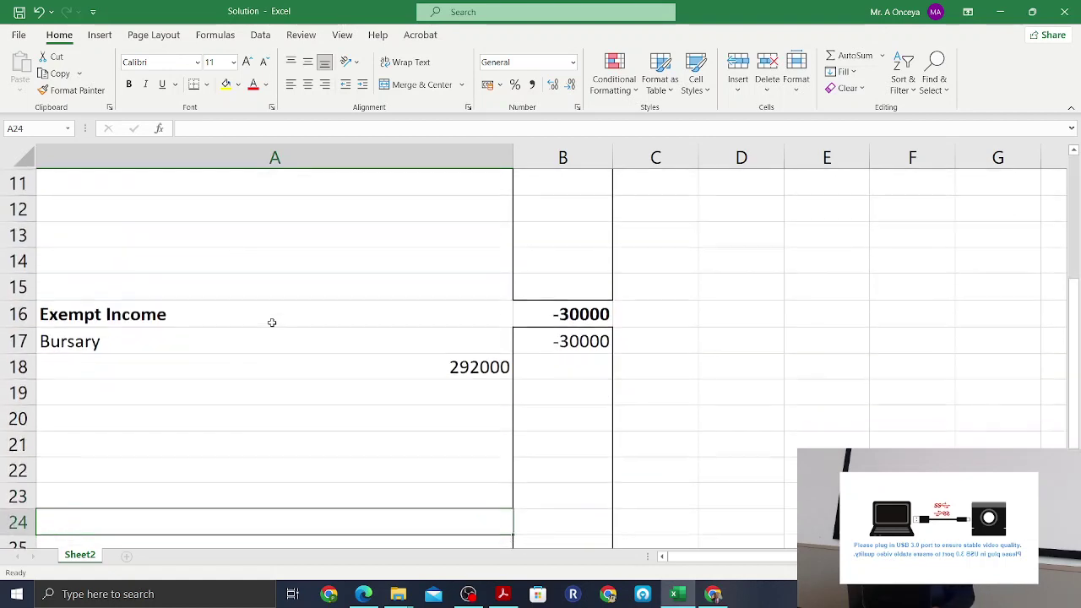
{"action": "key", "text": "Up"}
{"action": "key", "text": "Up"}
{"action": "key", "text": "Up"}
{"action": "key", "text": "Up"}
{"action": "type", "text": "Uni"}
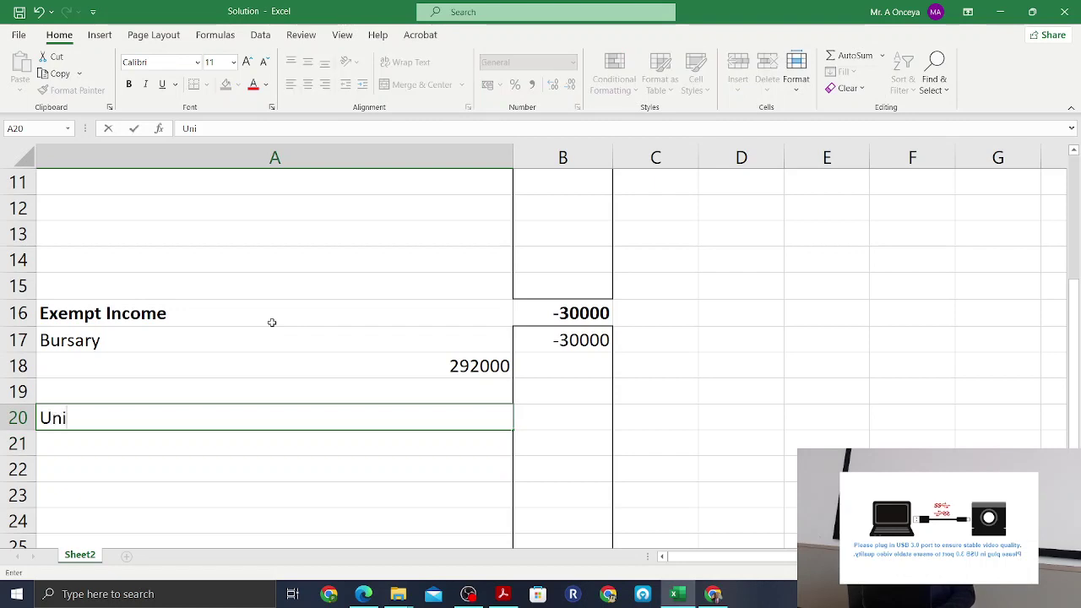
{"action": "type", "text": "form - not exempt "}
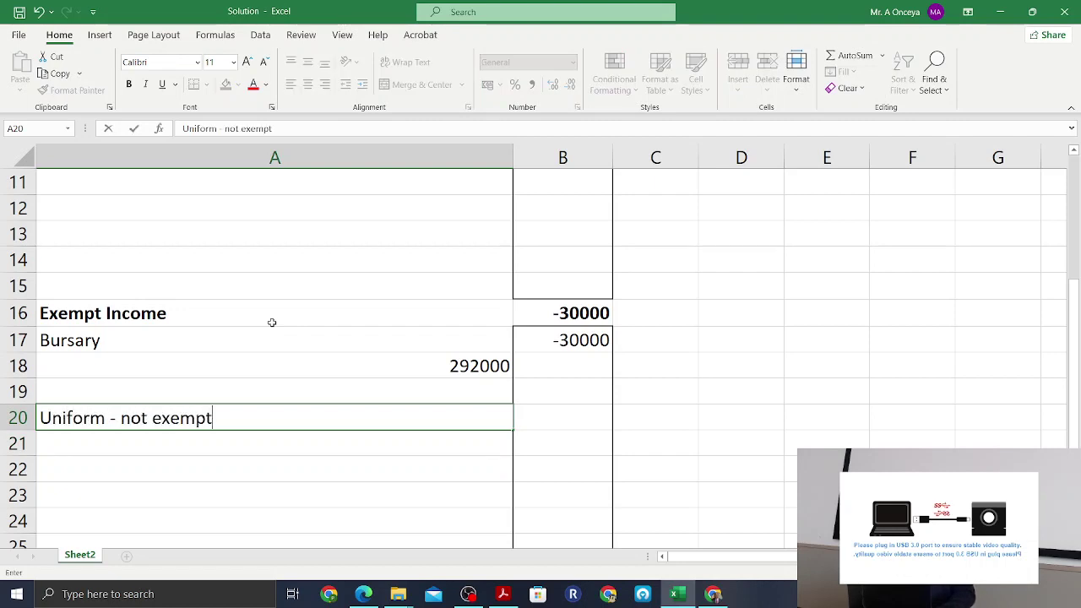
{"action": "type", "text": "bcz not dis"}
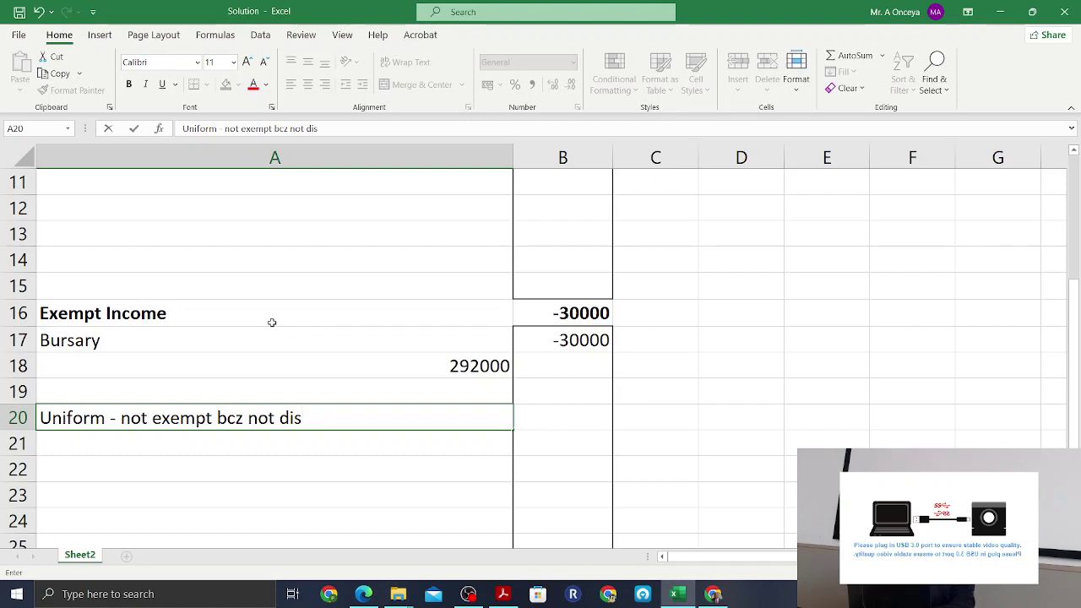
{"action": "type", "text": "tinguishable"}
{"action": "key", "text": "Tab"}
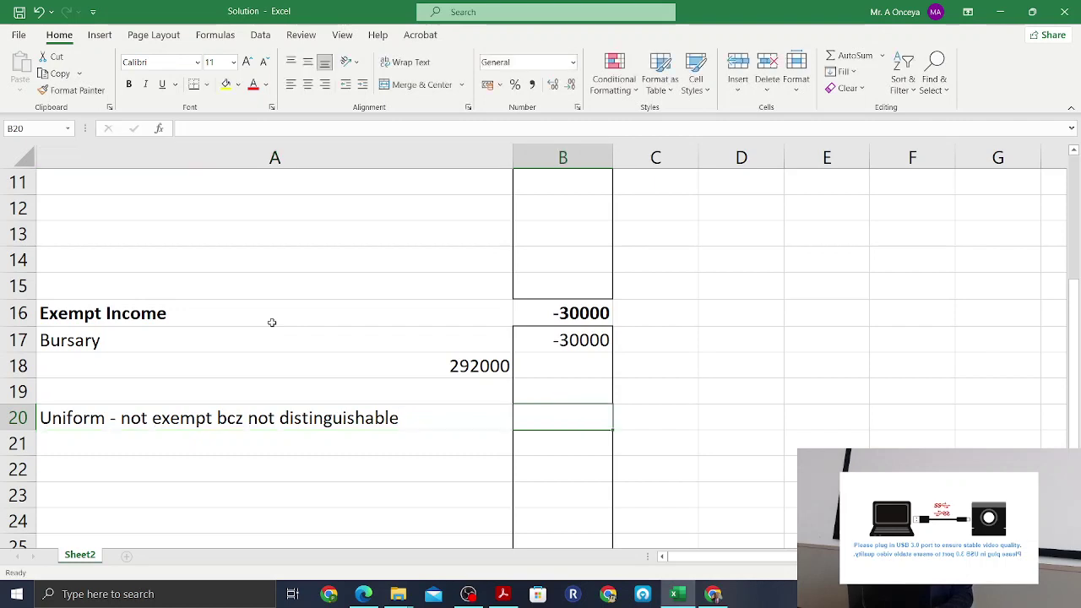
{"action": "type", "text": "0"}
{"action": "key", "text": "Return"}
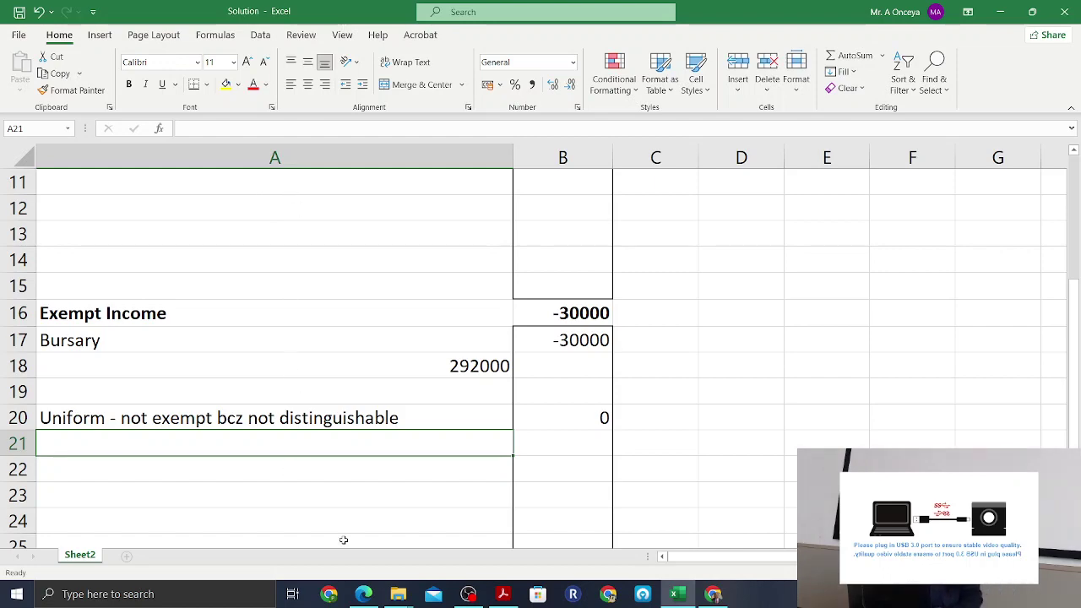
- Switch to the question PDF in Edge and review the other amounts received, the inherited house and the requirements
{"action": "left_click", "coordinate": [363, 594]}
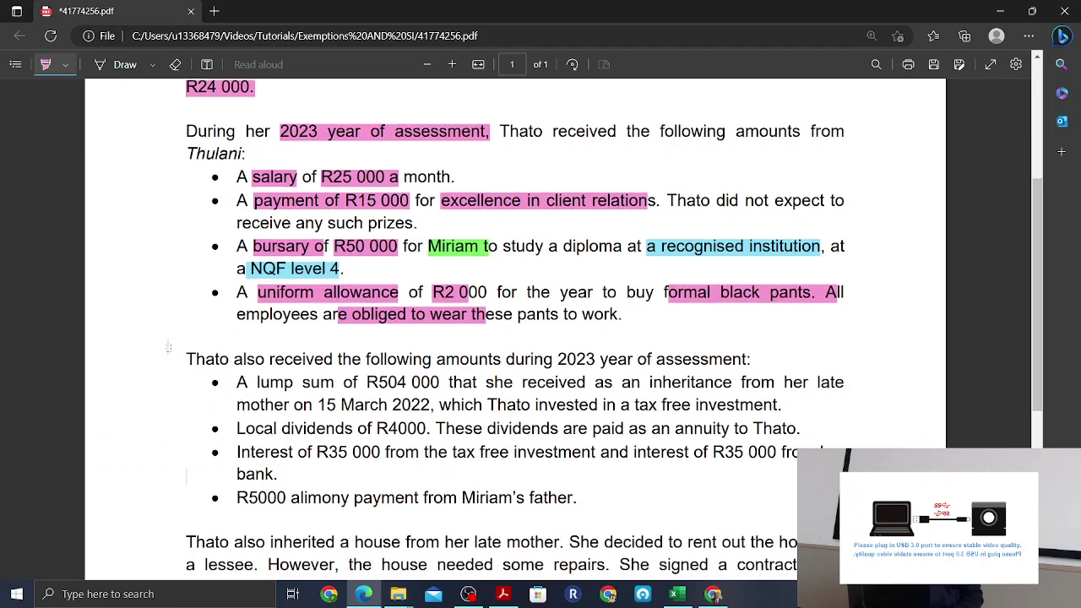
{"action": "scroll", "coordinate": [169, 346], "scroll_direction": "down", "scroll_amount": 5}
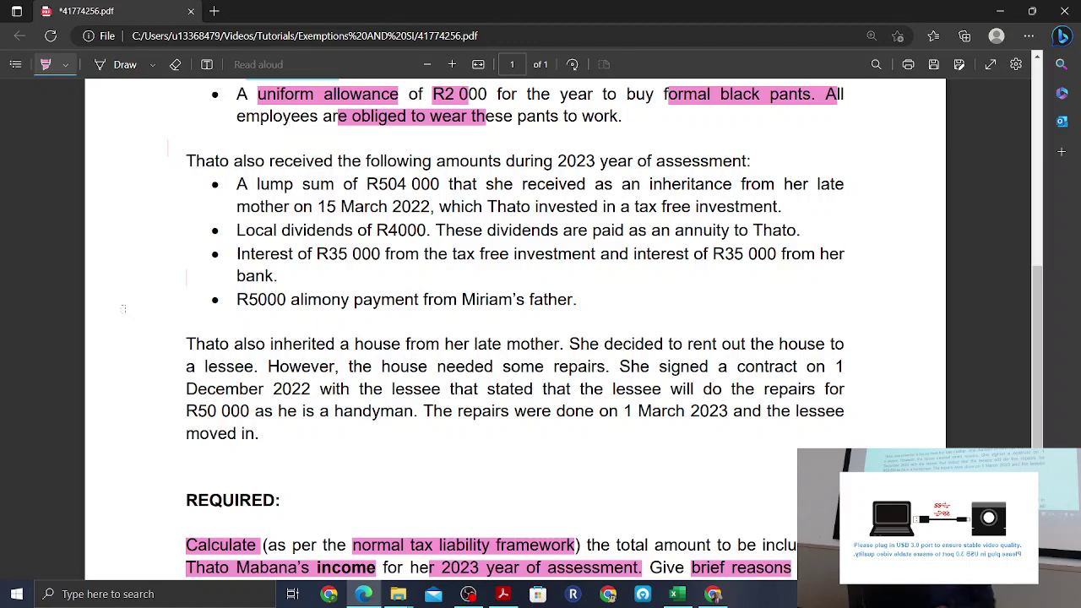
{"action": "scroll", "coordinate": [123, 309], "scroll_direction": "up", "scroll_amount": 3}
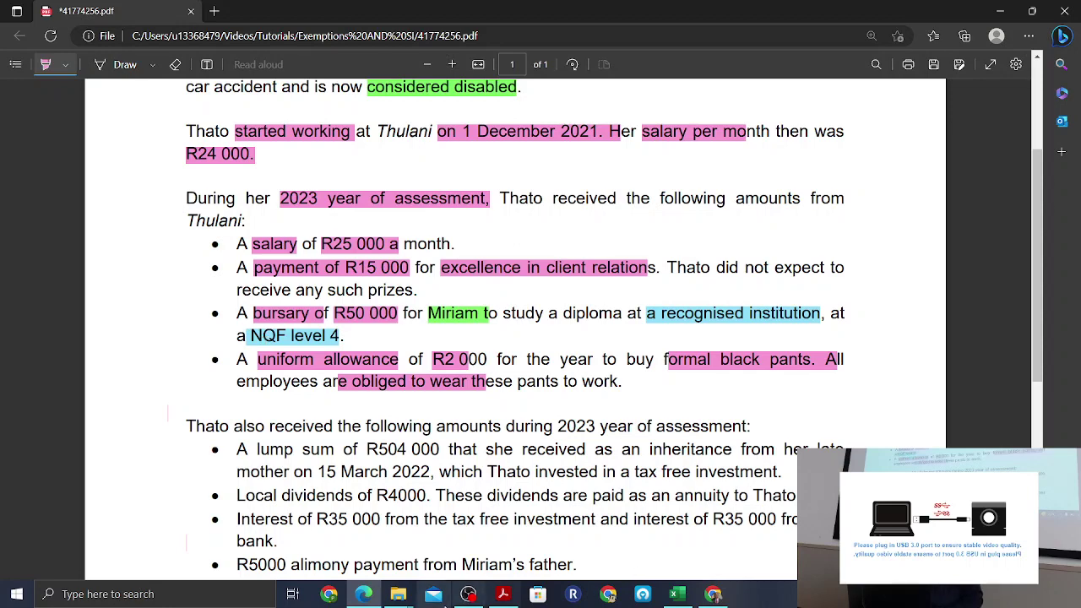
- Check the NQF 1 to 4 branch and "R30 000 if disabled" limit in Acrobat's Silke bursary flowchart, and review the question's facts in Edge
{"action": "left_click", "coordinate": [503, 595]}
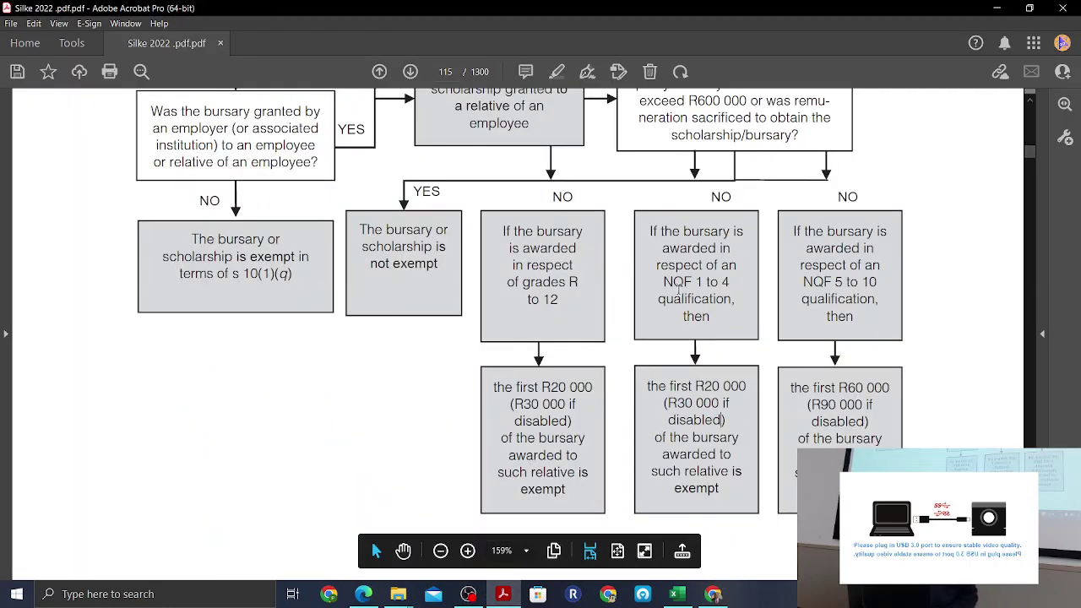
{"action": "left_click_drag", "start_coordinate": [663, 282], "coordinate": [732, 276]}
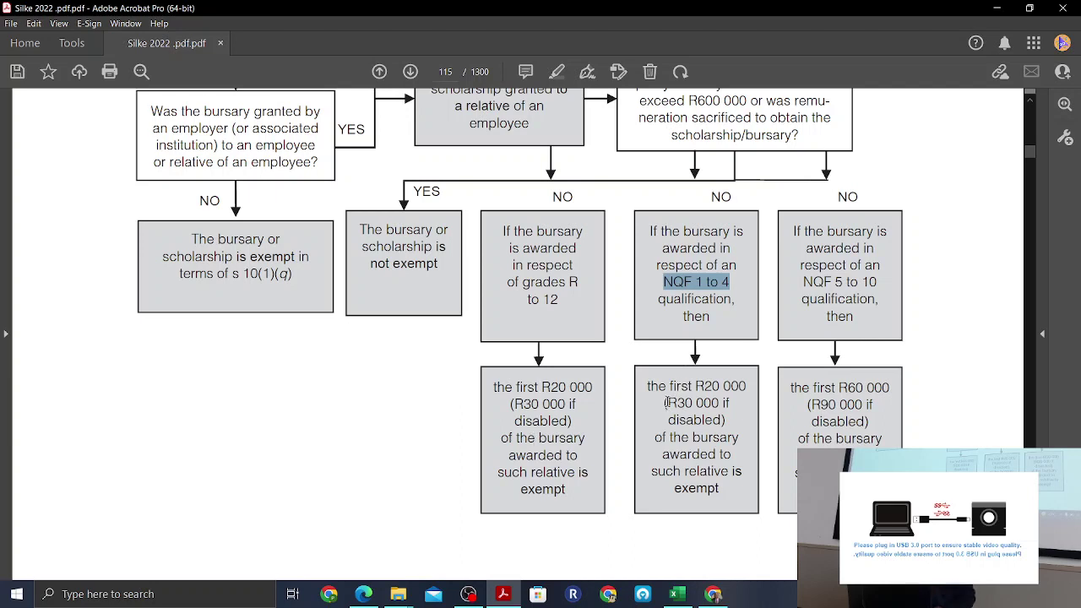
{"action": "left_click_drag", "start_coordinate": [667, 403], "coordinate": [726, 421]}
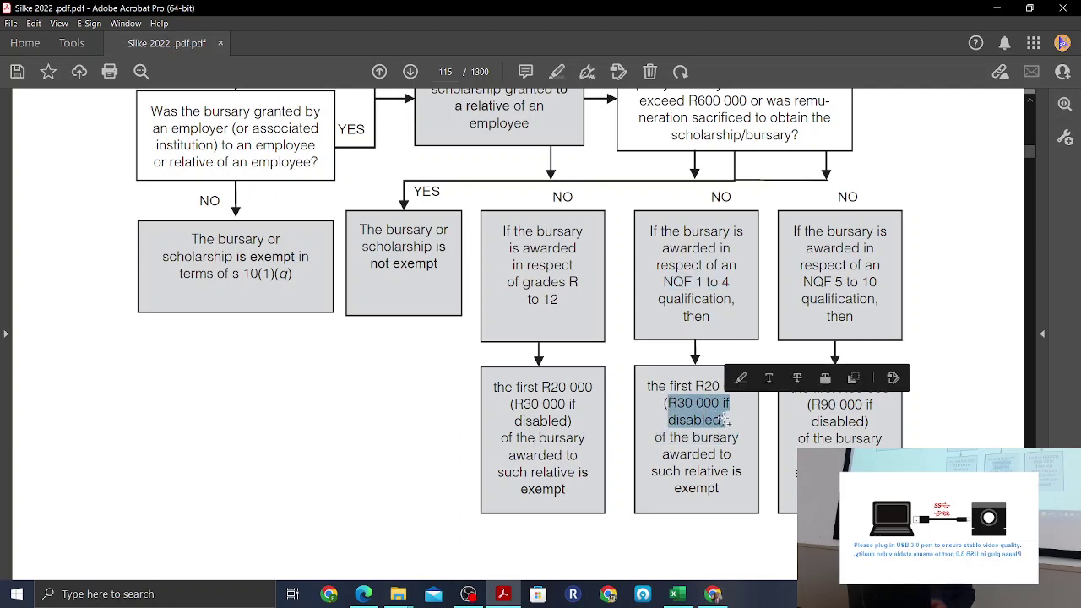
{"action": "mouse_move", "coordinate": [647, 579]}
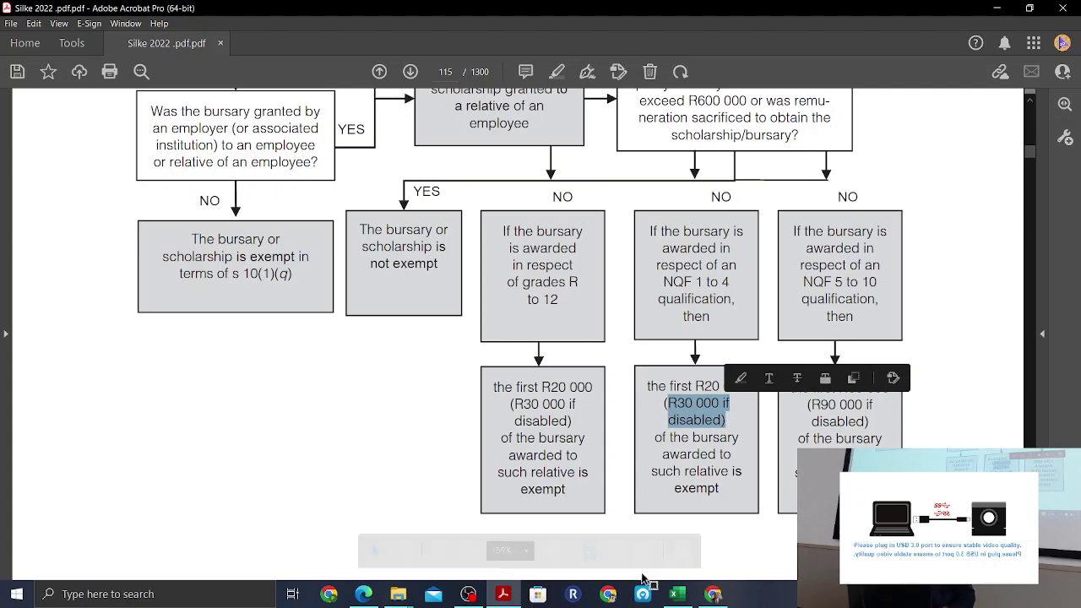
{"action": "left_click", "coordinate": [363, 594]}
{"action": "scroll", "coordinate": [470, 344], "scroll_direction": "up", "scroll_amount": 4}
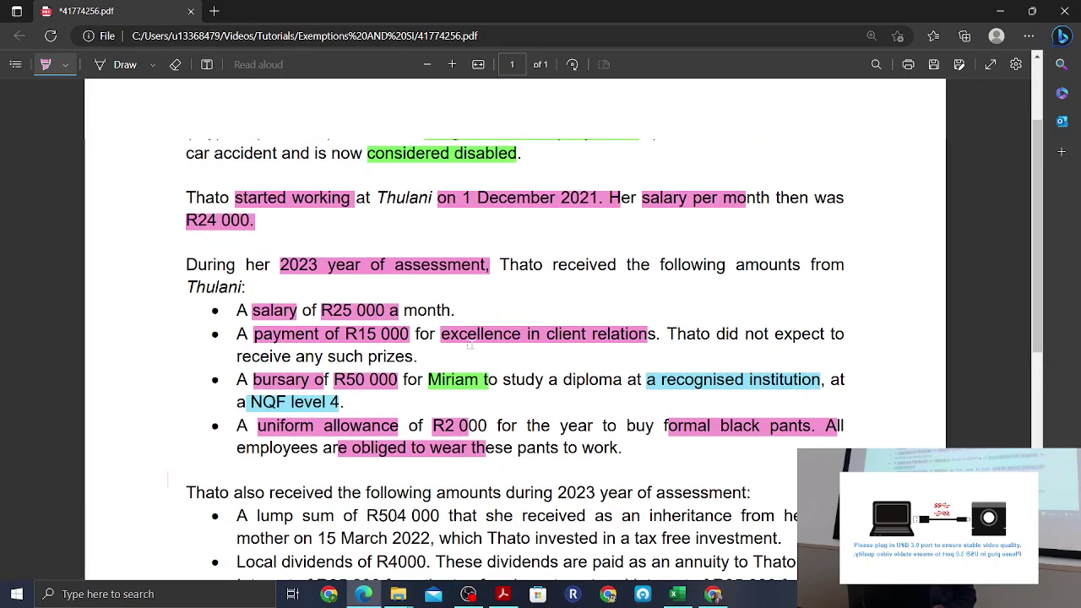
{"action": "scroll", "coordinate": [469, 344], "scroll_direction": "down", "scroll_amount": 4}
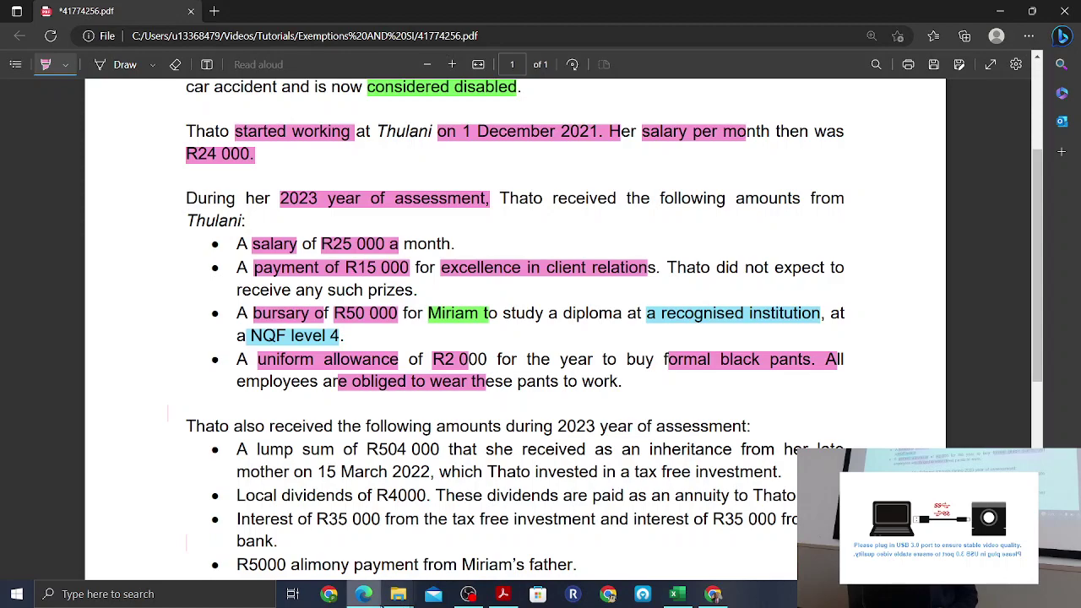
- Find the uniform allowance exemption conditions in the lecture slides in Chrome, and leave the slides once reviewed
{"action": "left_click", "coordinate": [714, 593]}
{"action": "scroll", "coordinate": [591, 364], "scroll_direction": "up", "scroll_amount": 10}
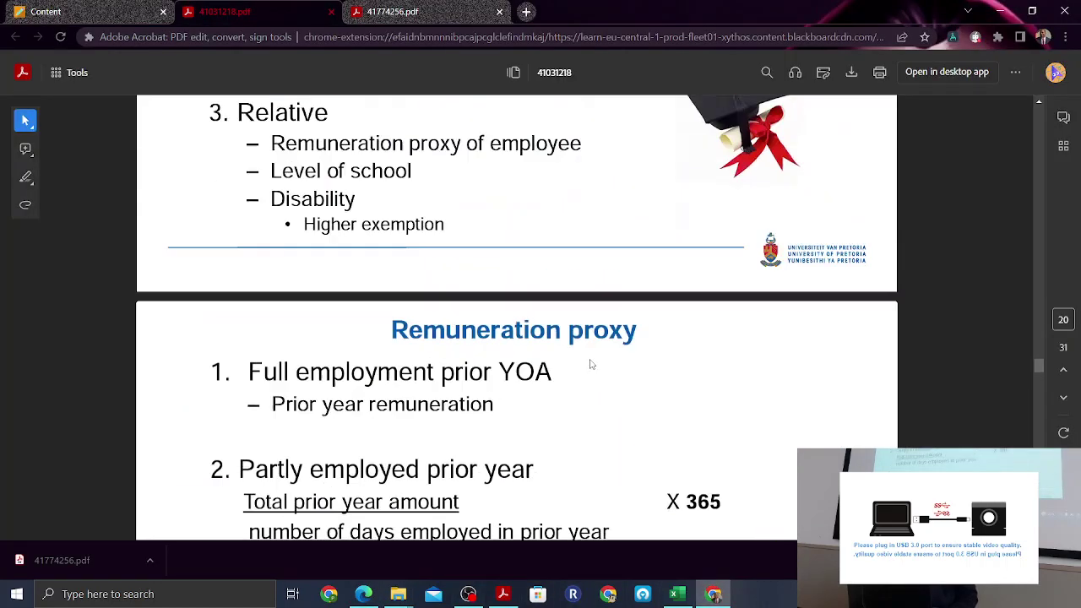
{"action": "scroll", "coordinate": [592, 364], "scroll_direction": "up", "scroll_amount": 15}
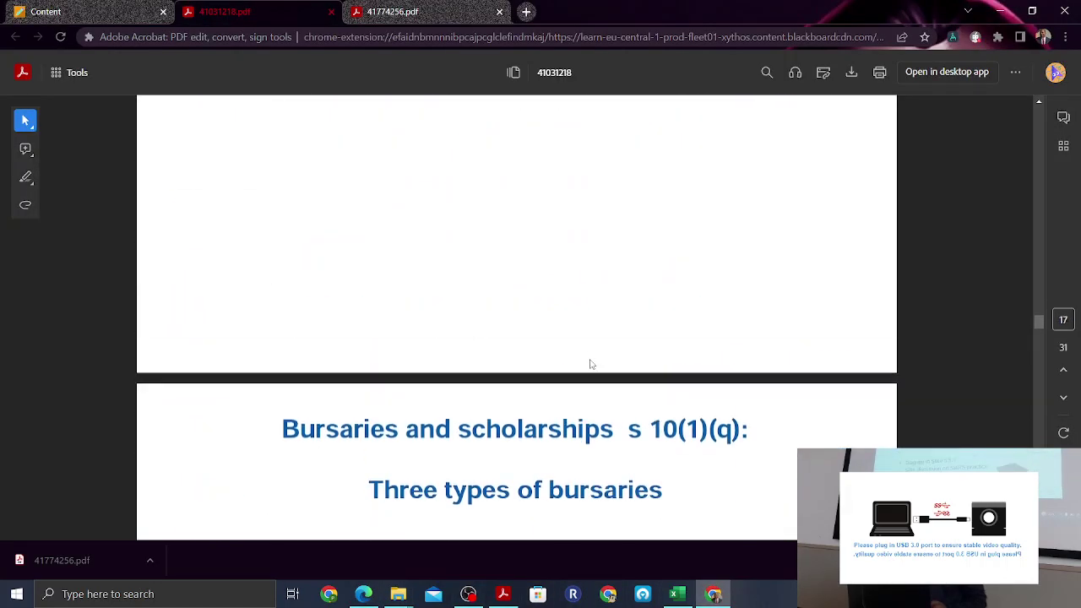
{"action": "scroll", "coordinate": [591, 364], "scroll_direction": "up", "scroll_amount": 15}
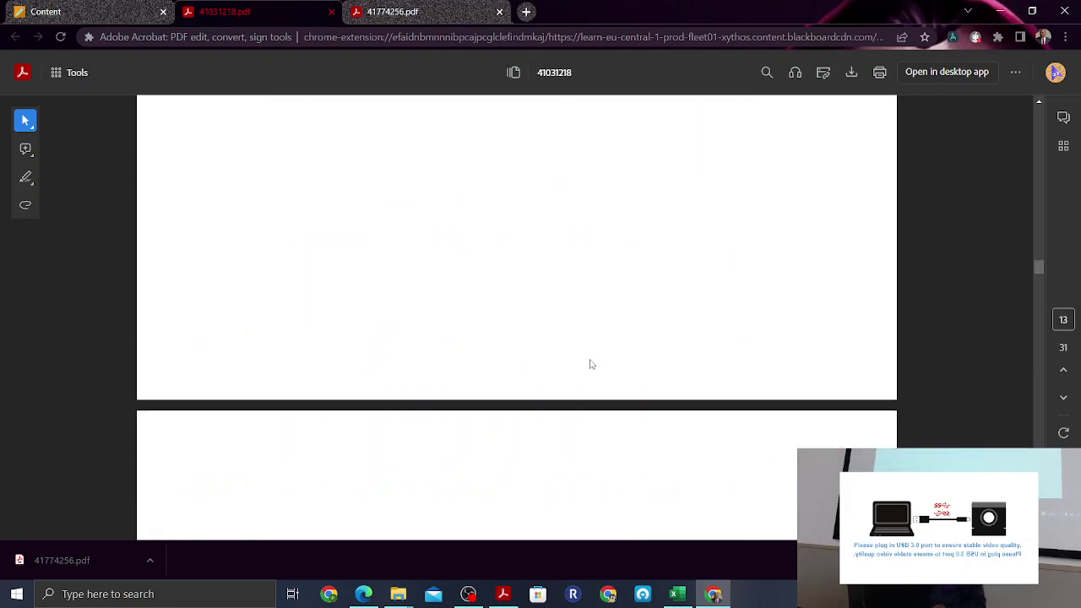
{"action": "scroll", "coordinate": [591, 365], "scroll_direction": "up", "scroll_amount": 10}
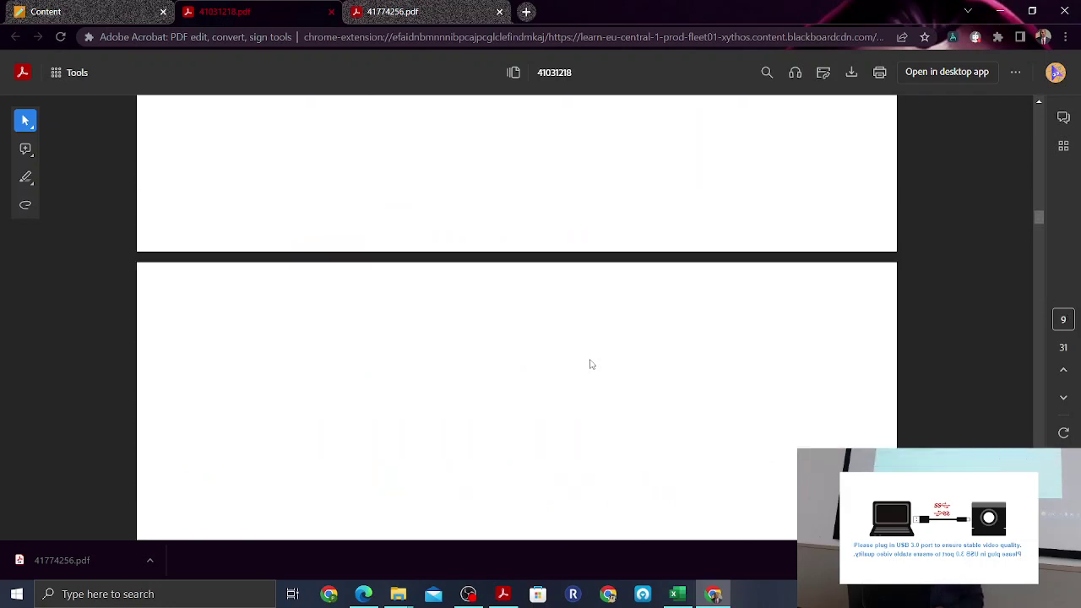
{"action": "scroll", "coordinate": [591, 364], "scroll_direction": "up", "scroll_amount": 2}
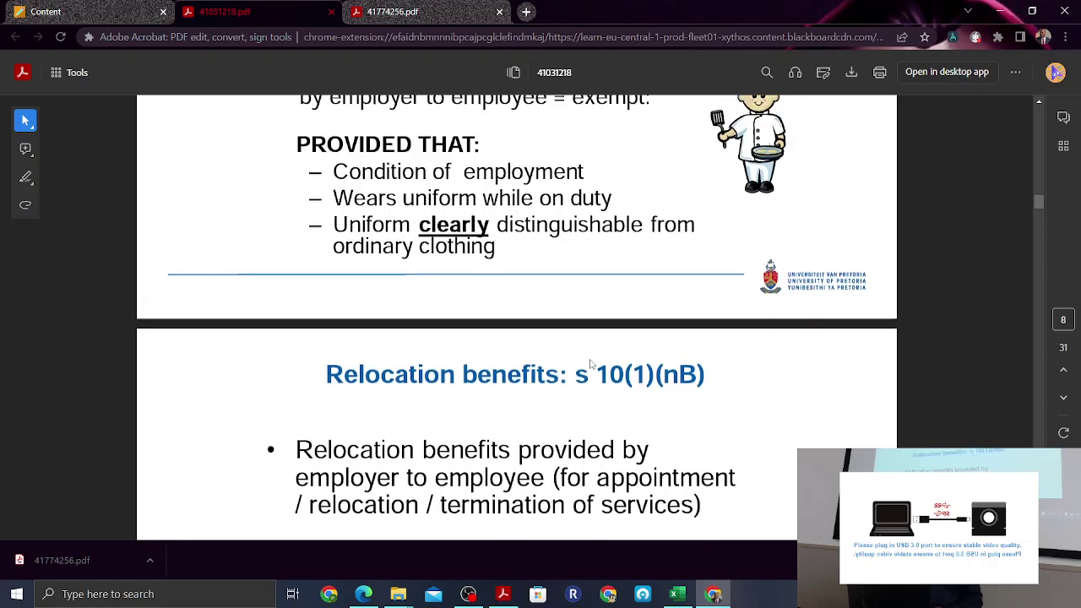
{"action": "scroll", "coordinate": [592, 364], "scroll_direction": "up", "scroll_amount": 1}
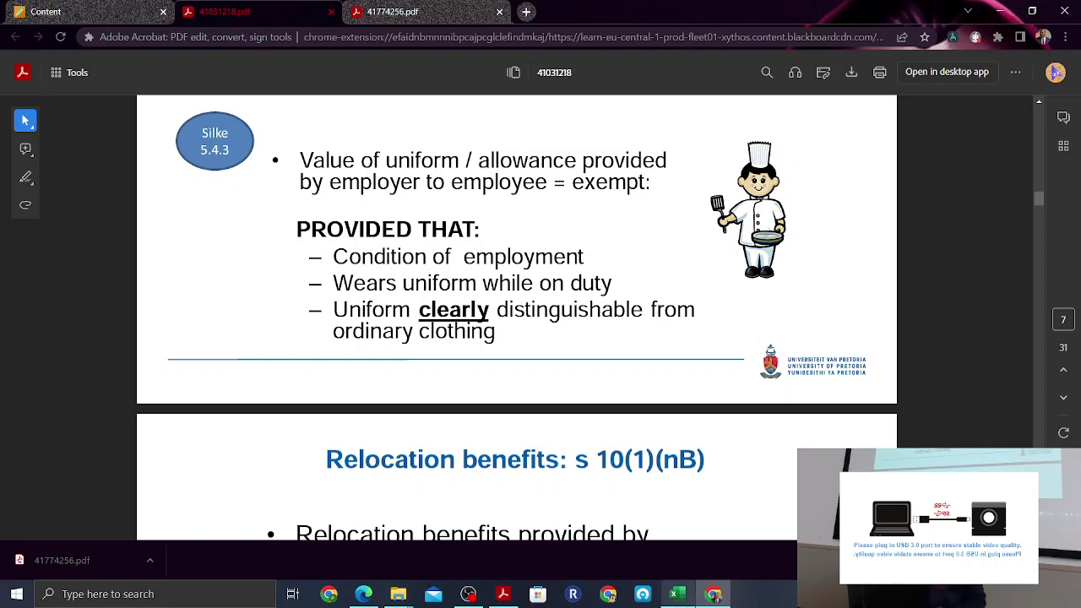
{"action": "left_click", "coordinate": [676, 594]}
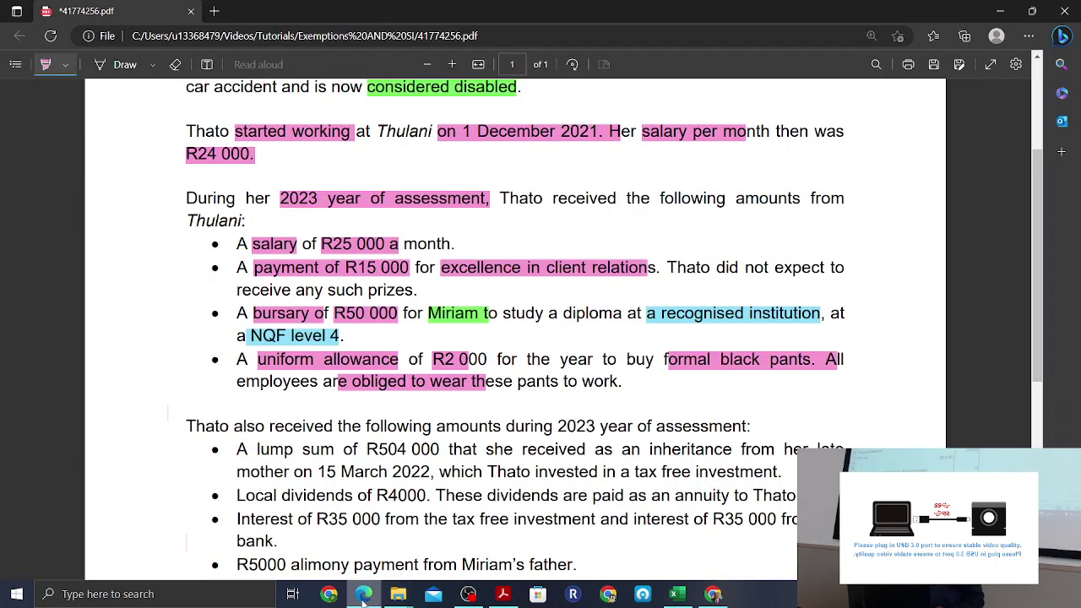
- Switch to the question PDF in Edge and highlight the 2023 year of assessment, the R504 000 lump sum, its inheritance origin and the 15 March 2022 date
{"action": "left_click", "coordinate": [363, 594]}
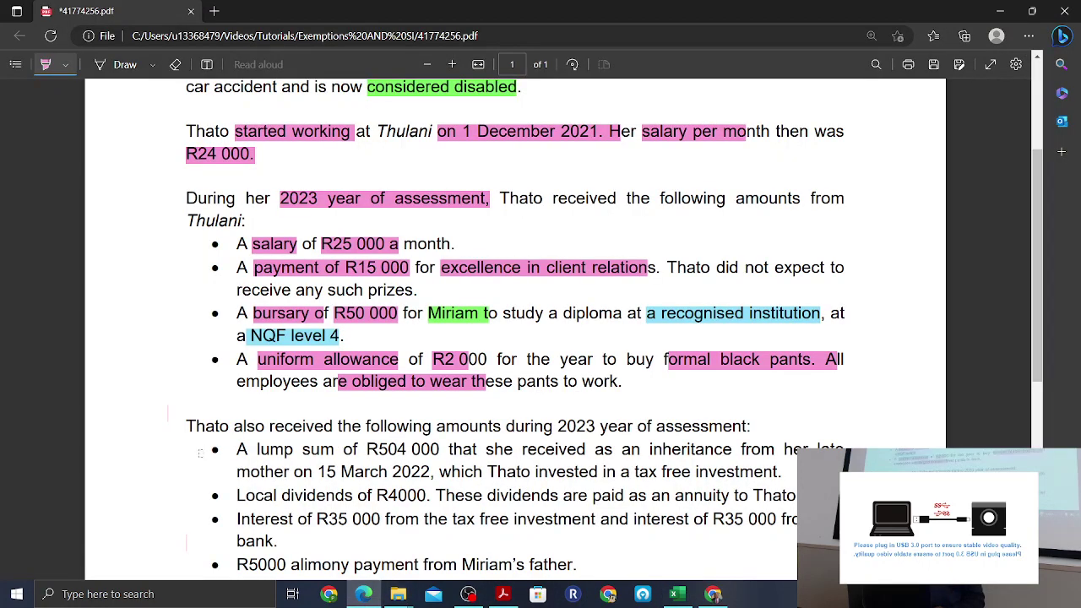
{"action": "scroll", "coordinate": [333, 188], "scroll_direction": "down", "scroll_amount": 5}
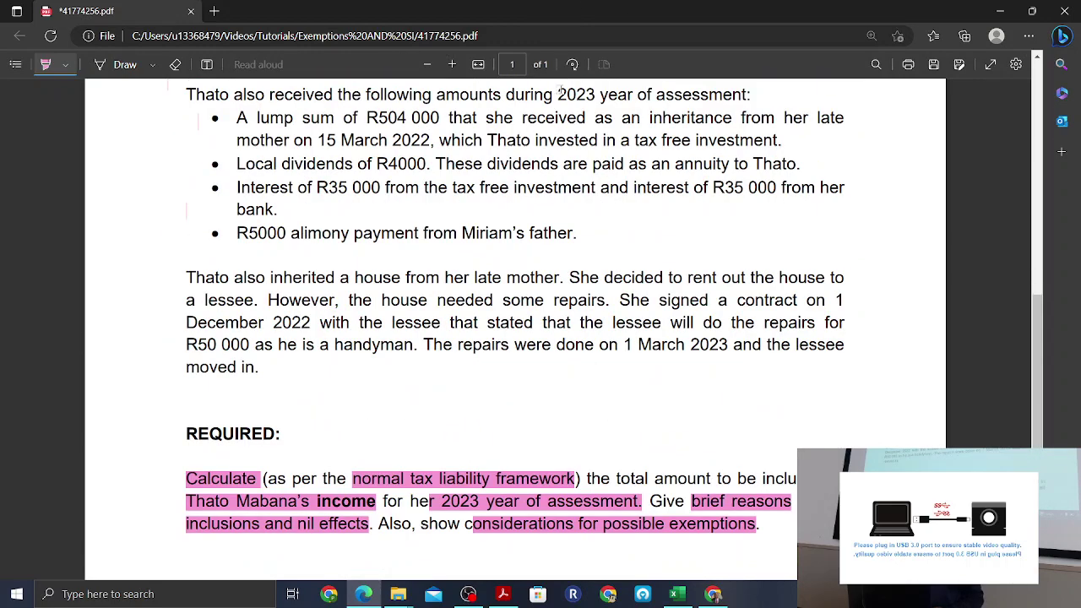
{"action": "left_click_drag", "start_coordinate": [505, 95], "coordinate": [747, 93]}
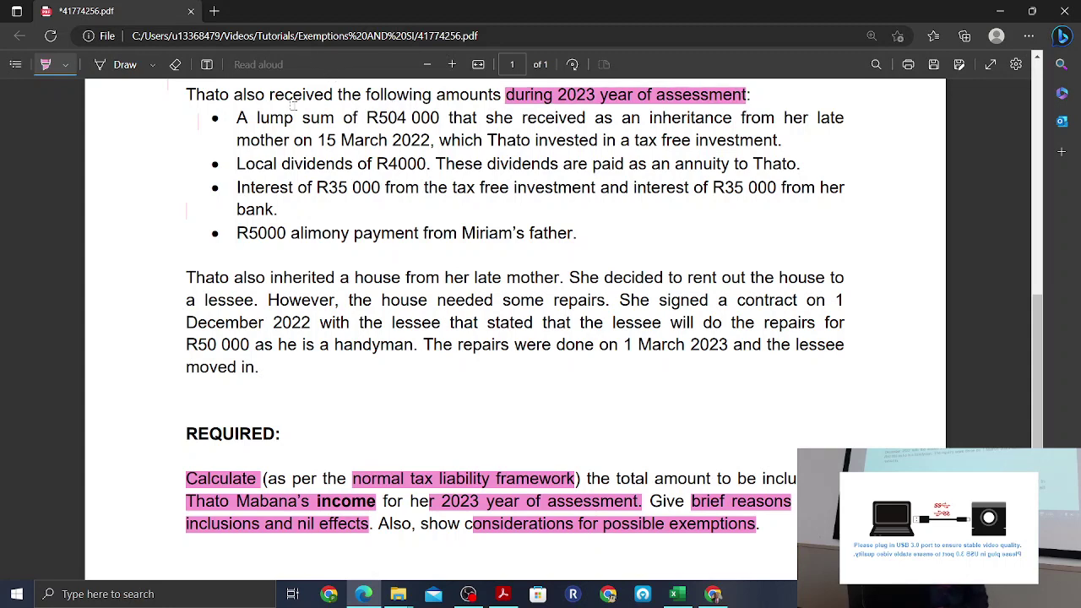
{"action": "left_click_drag", "start_coordinate": [262, 116], "coordinate": [446, 120]}
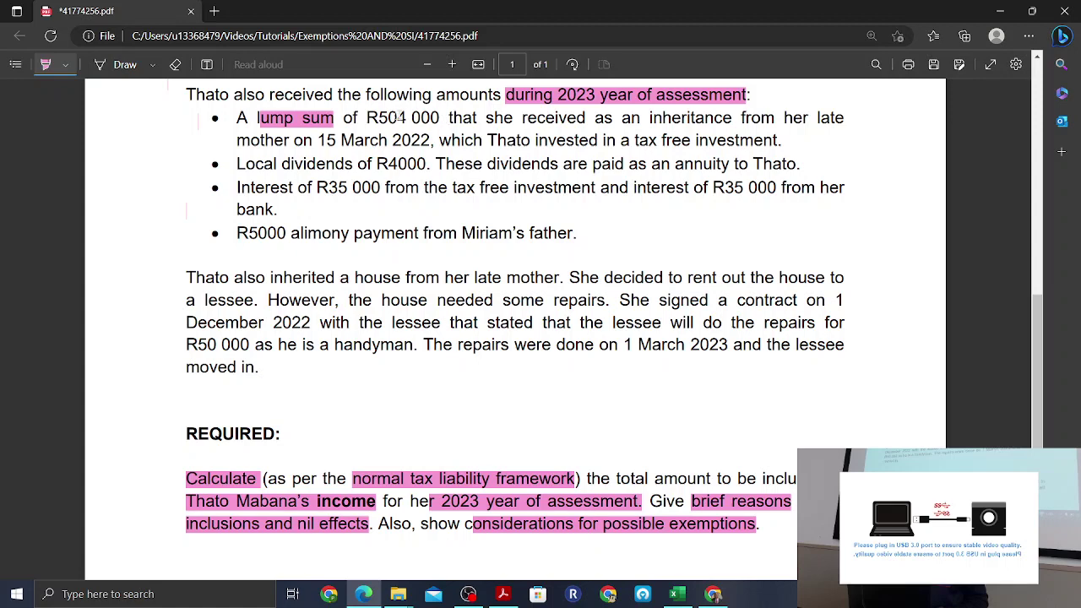
{"action": "left_click_drag", "start_coordinate": [368, 117], "coordinate": [465, 119]}
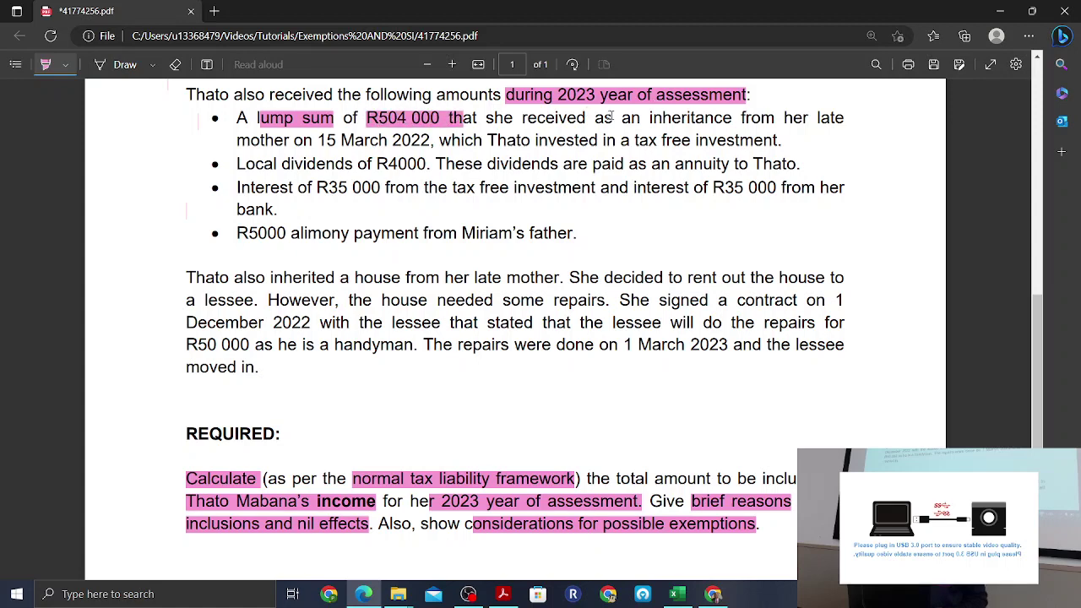
{"action": "left_click_drag", "start_coordinate": [668, 117], "coordinate": [733, 118]}
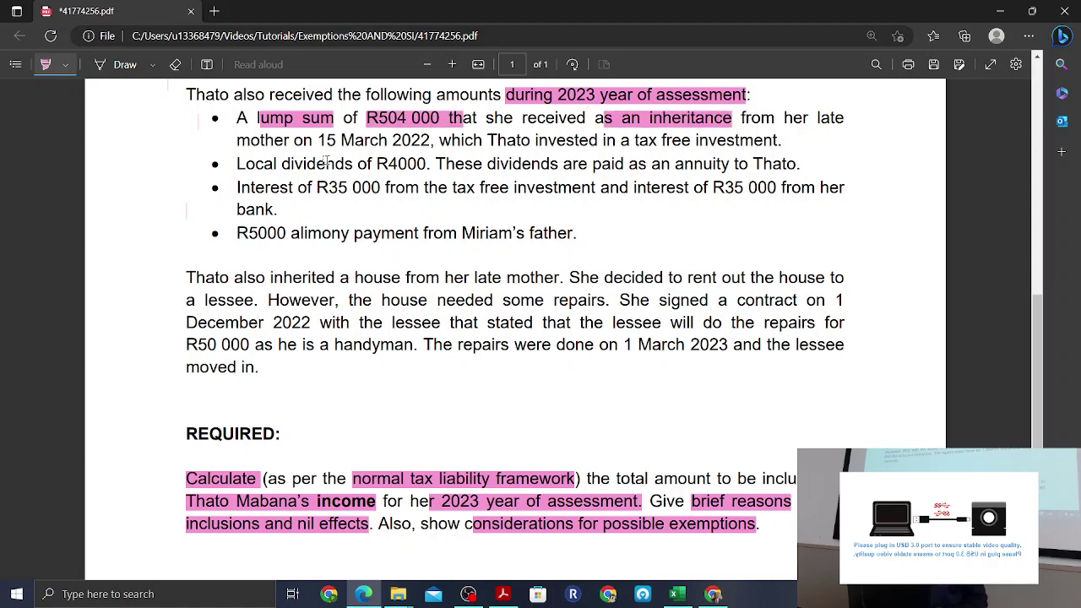
{"action": "left_click_drag", "start_coordinate": [298, 143], "coordinate": [425, 141]}
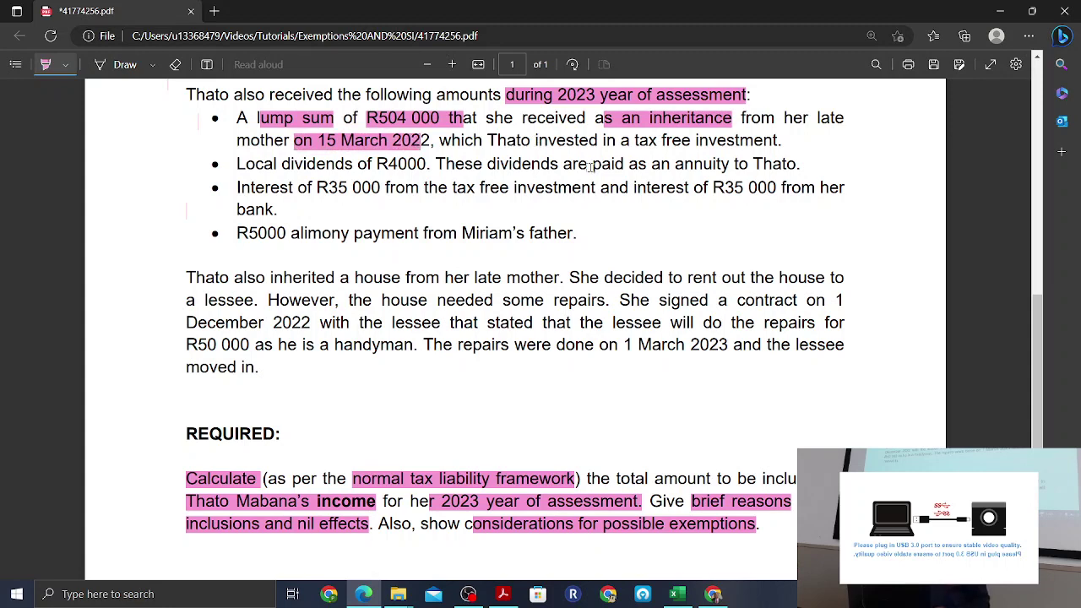
- Highlight "invested in a tax free investment" in the lump sum bullet and recolour that highlight green
{"action": "left_click_drag", "start_coordinate": [535, 141], "coordinate": [775, 142]}
{"action": "right_click", "coordinate": [761, 143]}
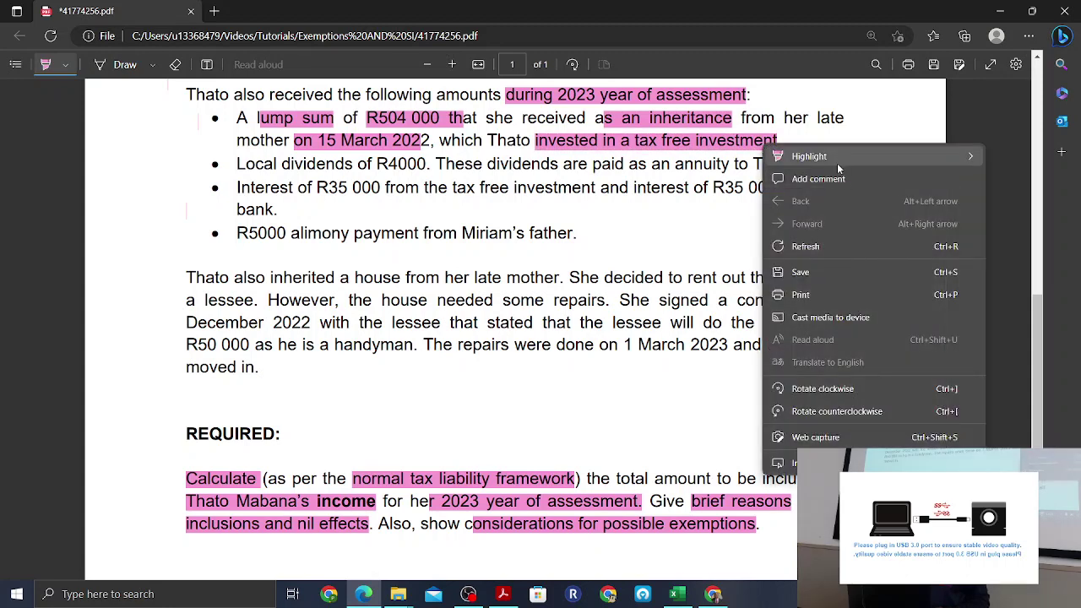
{"action": "mouse_move", "coordinate": [798, 156]}
{"action": "left_click", "coordinate": [729, 177]}
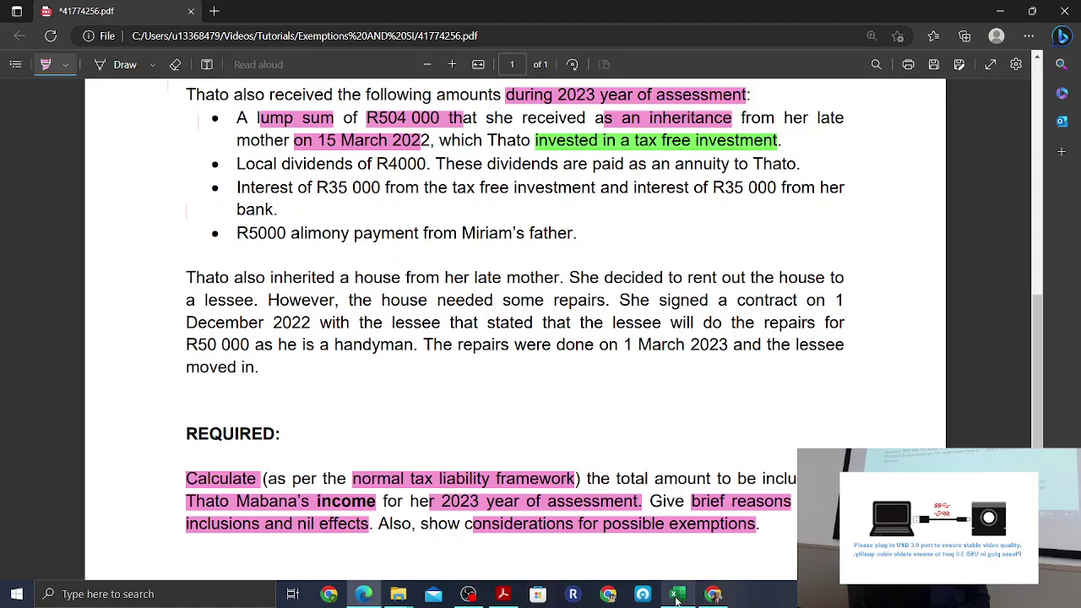
- Switch to the course site in Chrome, open the Court case mind map under LA2A Gross income and Residency, and examine its capital nature page
{"action": "left_click", "coordinate": [714, 594]}
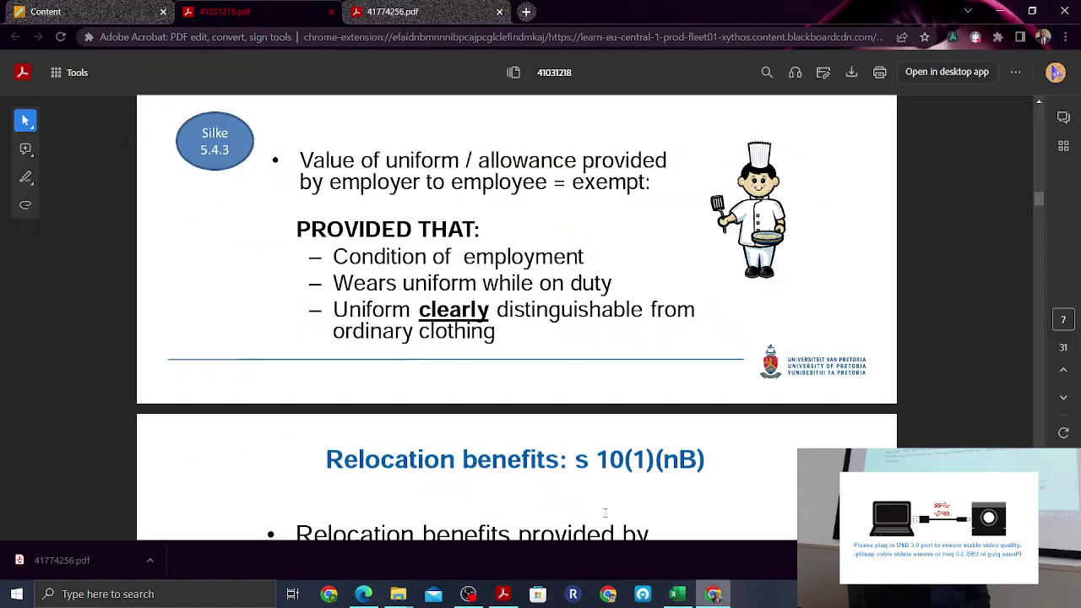
{"action": "left_click", "coordinate": [84, 11]}
{"action": "left_click", "coordinate": [253, 173]}
{"action": "left_click", "coordinate": [115, 99]}
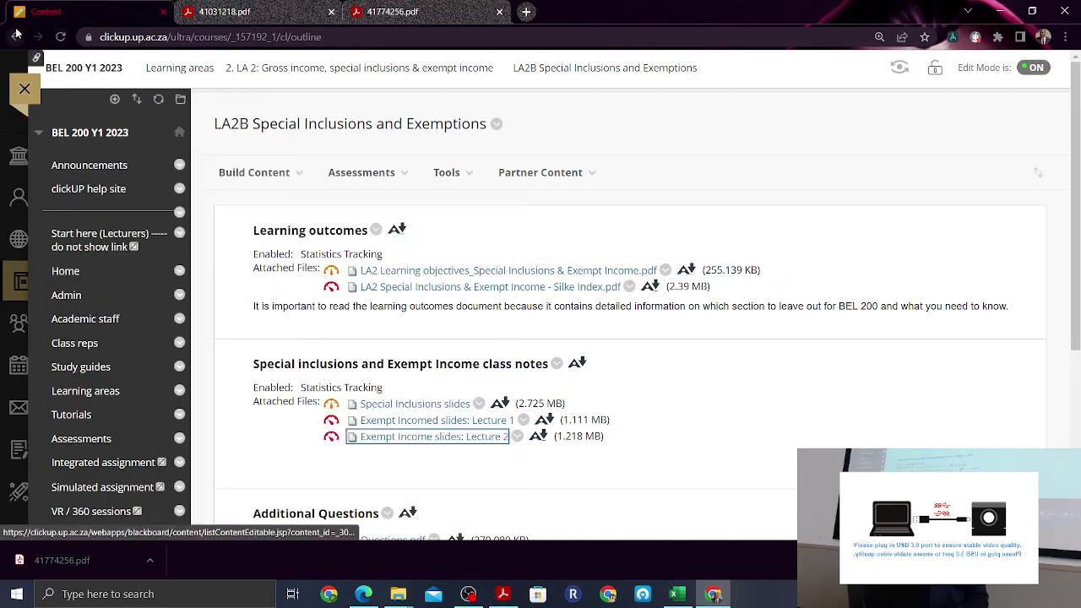
{"action": "key", "text": "alt+Left"}
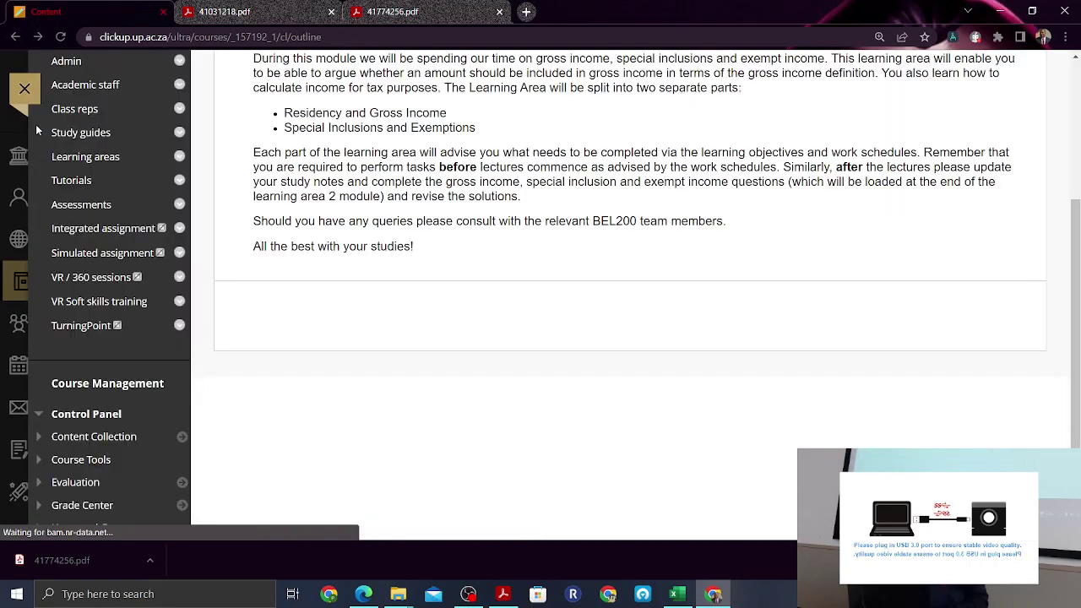
{"action": "left_click", "coordinate": [365, 305]}
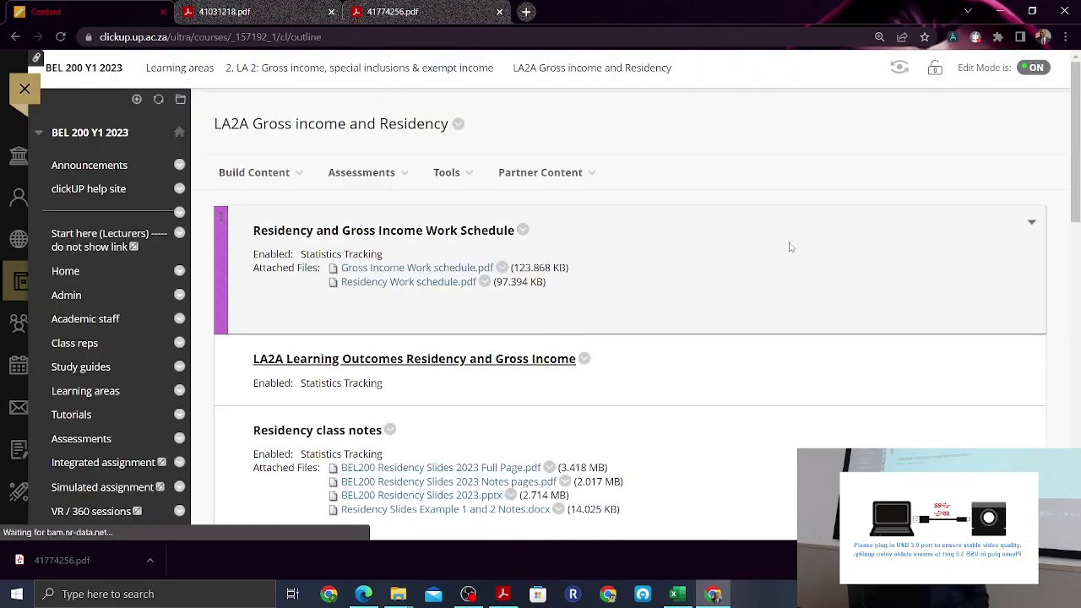
{"action": "left_click_drag", "start_coordinate": [1076, 125], "coordinate": [1063, 327]}
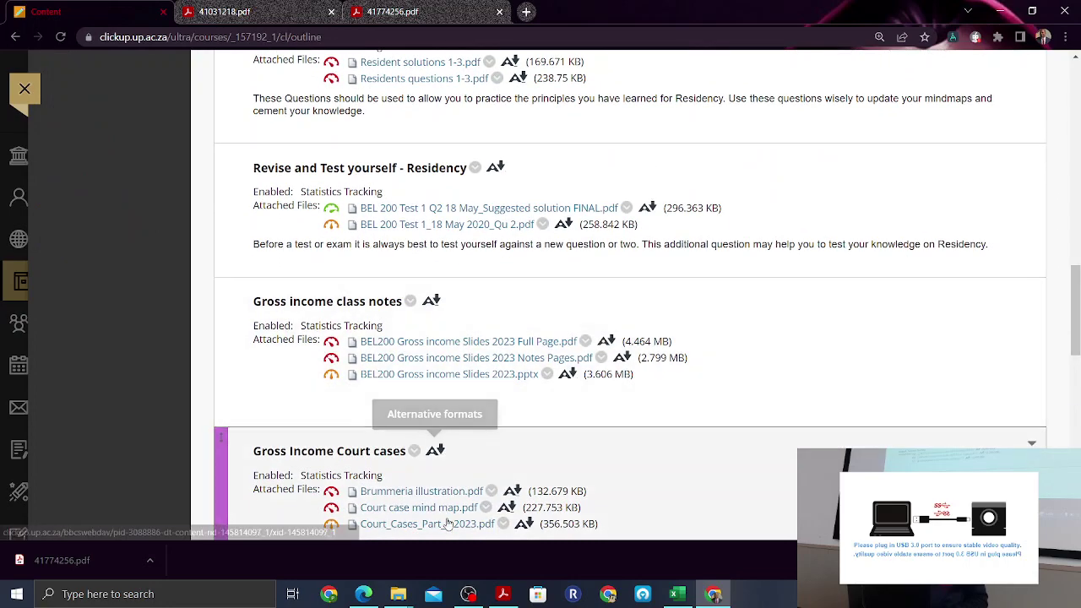
{"action": "left_click", "coordinate": [449, 510]}
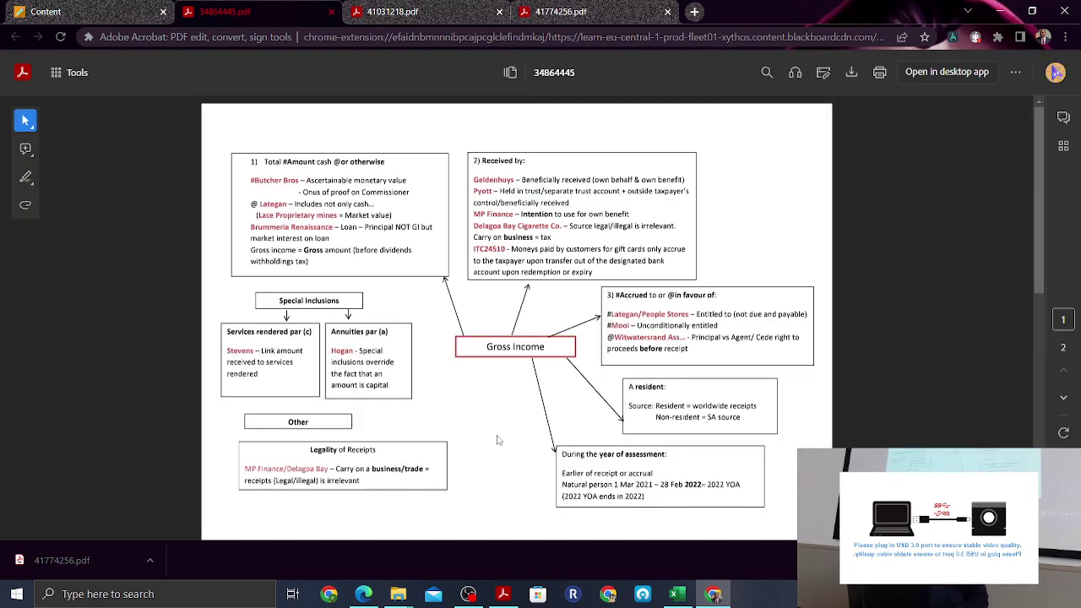
{"action": "scroll", "coordinate": [497, 440], "scroll_direction": "down", "scroll_amount": 10}
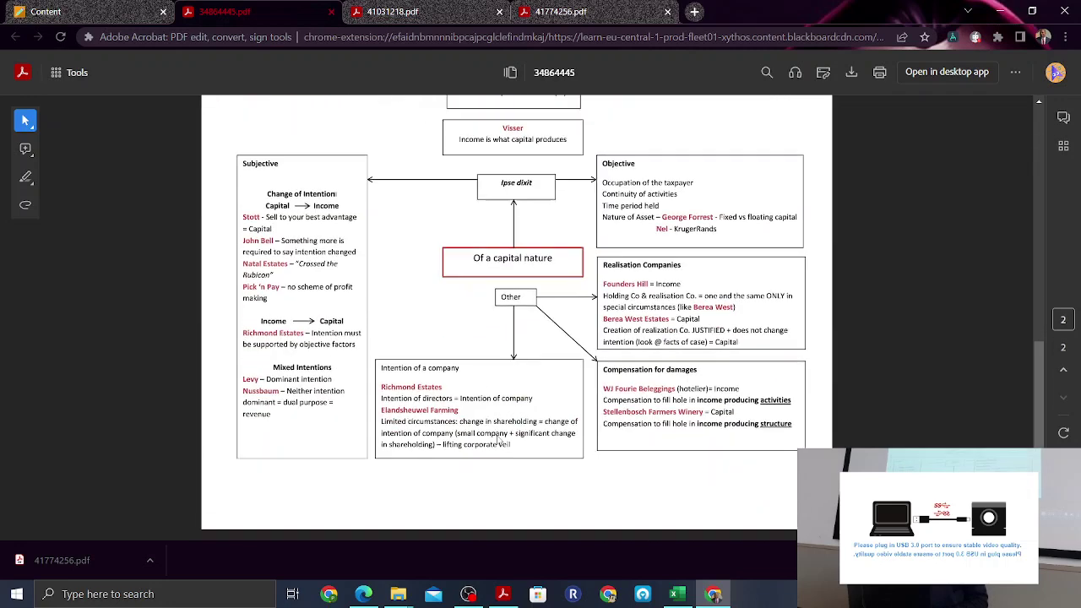
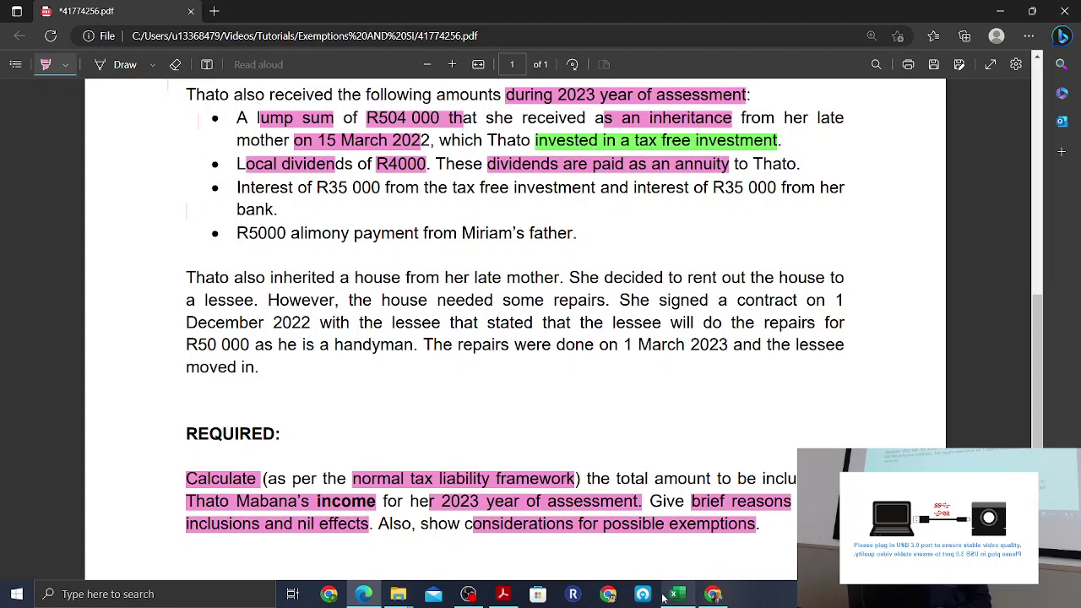
- Switch to the Excel solution and add "Local dividends - G/I def" with an amount of 4000 in row 10 under Gross Income
{"action": "left_click", "coordinate": [677, 593]}
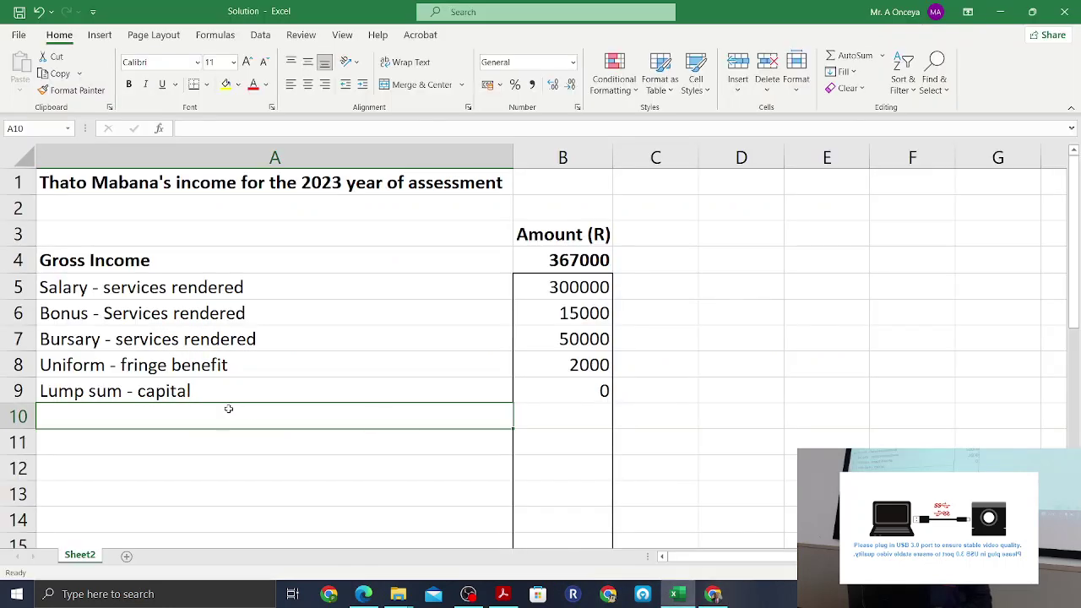
{"action": "type", "text": "Local dive"}
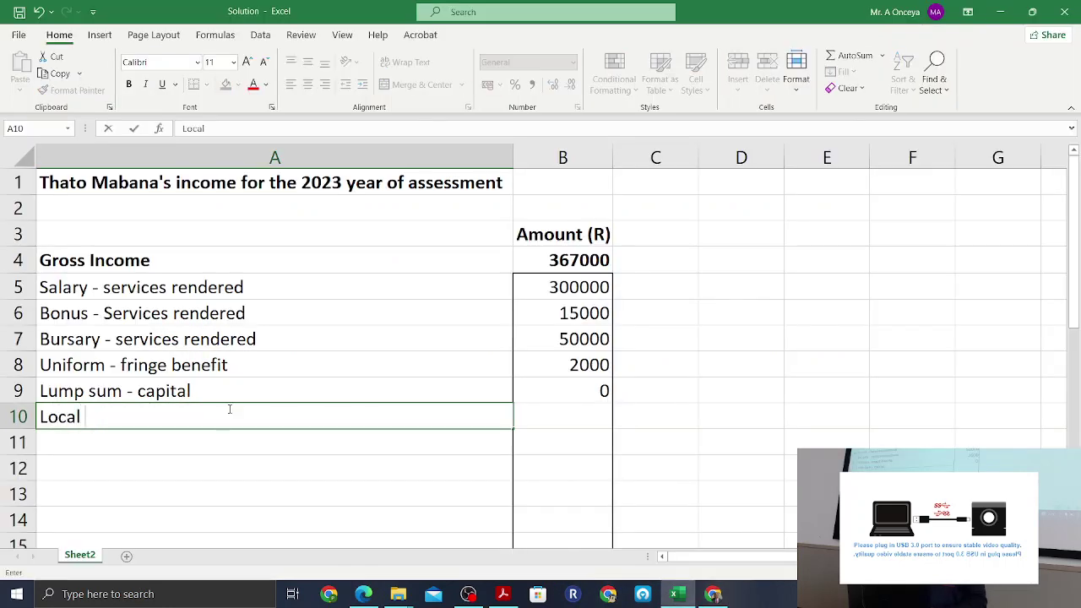
{"action": "key", "text": "BackSpace"}
{"action": "type", "text": "i"}
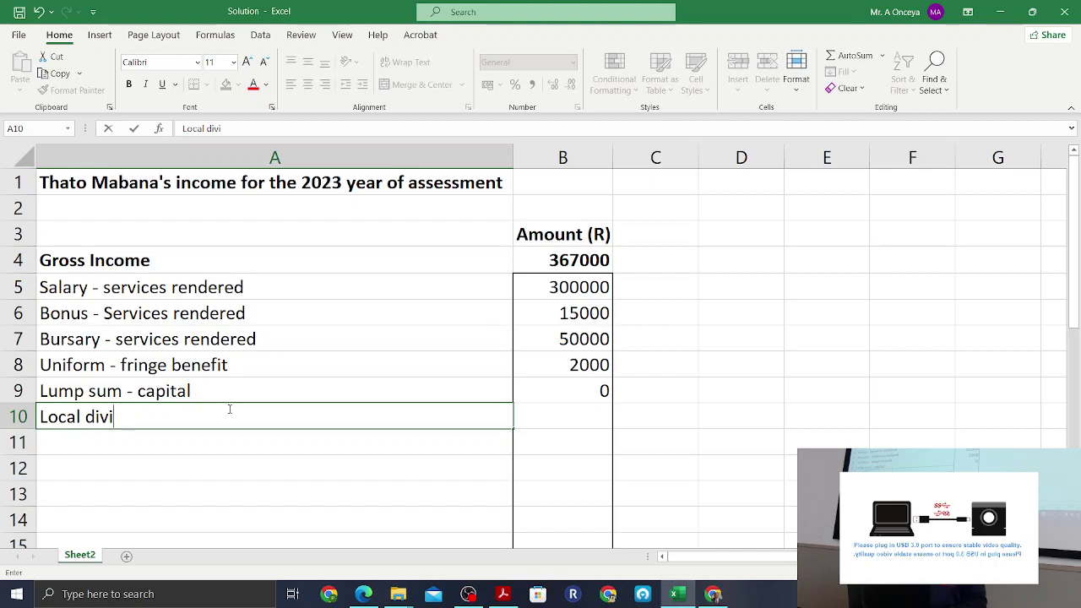
{"action": "type", "text": "dends - ge"}
{"action": "key", "text": "BackSpace"}
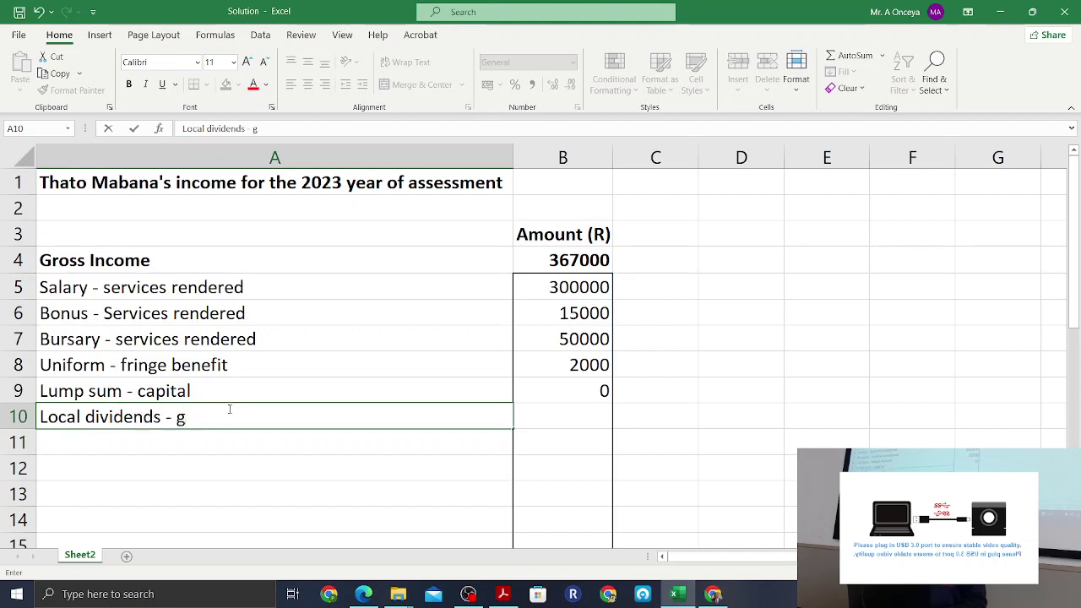
{"action": "type", "text": "?"}
{"action": "key", "text": "BackSpace"}
{"action": "type", "text": "G/I def"}
{"action": "key", "text": "Tab"}
{"action": "type", "text": "4000"}
{"action": "key", "text": "Return"}
{"action": "key", "text": "Return"}
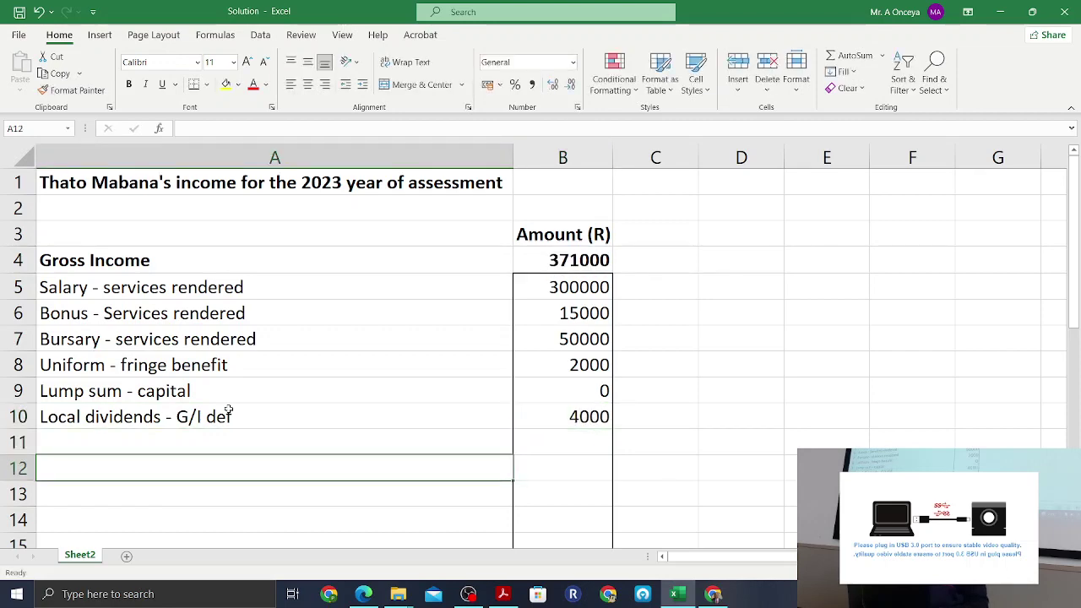
- Add "Local dividends - annuity" with an amount of 0 in row 21 under Exempt Income
{"action": "key", "text": "Down"}
{"action": "key", "text": "Down"}
{"action": "key", "text": "Down"}
{"action": "key", "text": "Down"}
{"action": "key", "text": "Down"}
{"action": "key", "text": "Down"}
{"action": "key", "text": "Down"}
{"action": "key", "text": "Down"}
{"action": "key", "text": "Down"}
{"action": "key", "text": "Down"}
{"action": "key", "text": "Up"}
{"action": "type", "text": "Local dividends"}
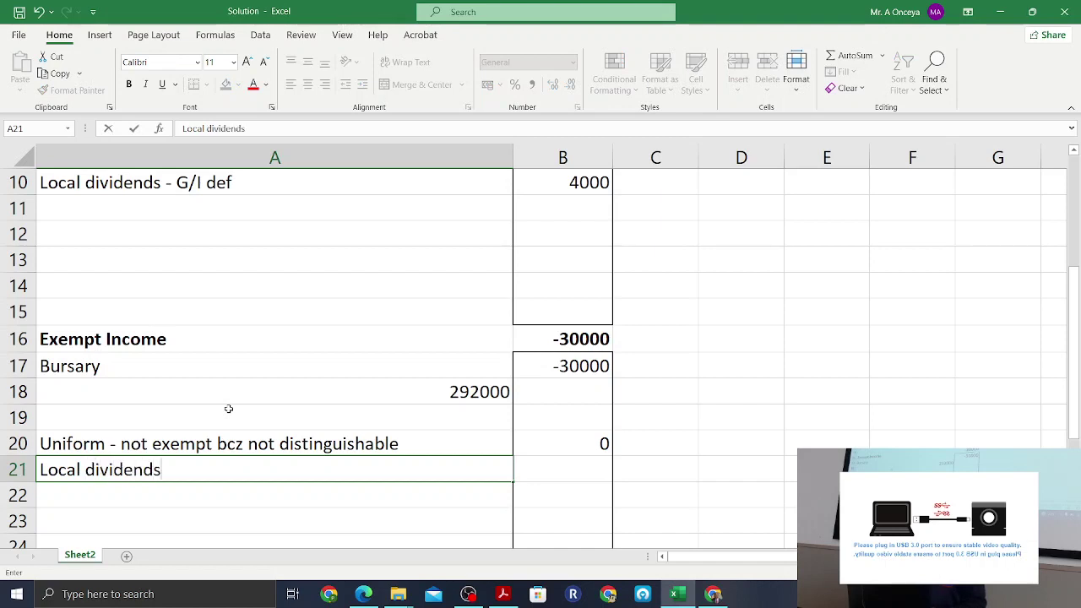
{"action": "type", "text": " - annuity"}
{"action": "key", "text": "Tab"}
{"action": "key", "text": "Tab"}
{"action": "key", "text": "Left"}
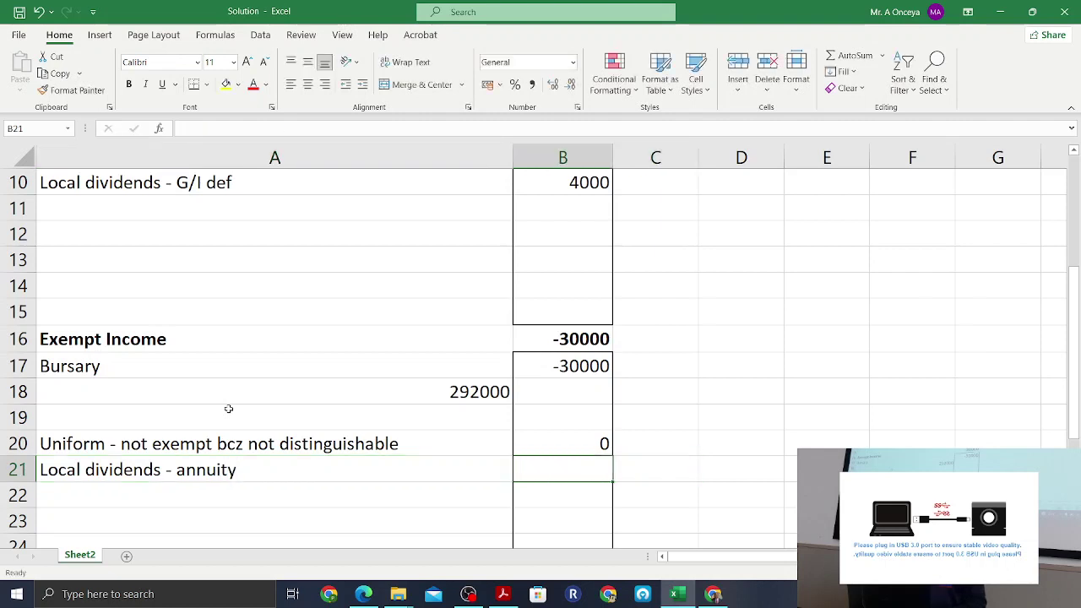
{"action": "type", "text": "0"}
{"action": "key", "text": "Return"}
{"action": "key", "text": "Left"}
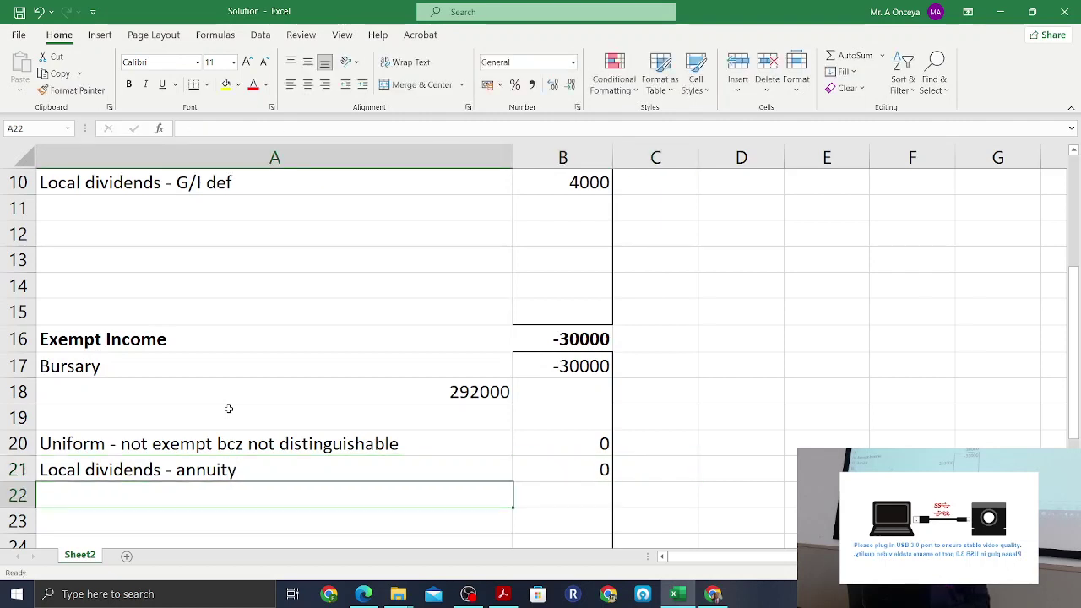
- Glance at the question PDF in Edge, and review the Gross Income and Exempt Income entries in the Excel solution
{"action": "left_click", "coordinate": [363, 594]}
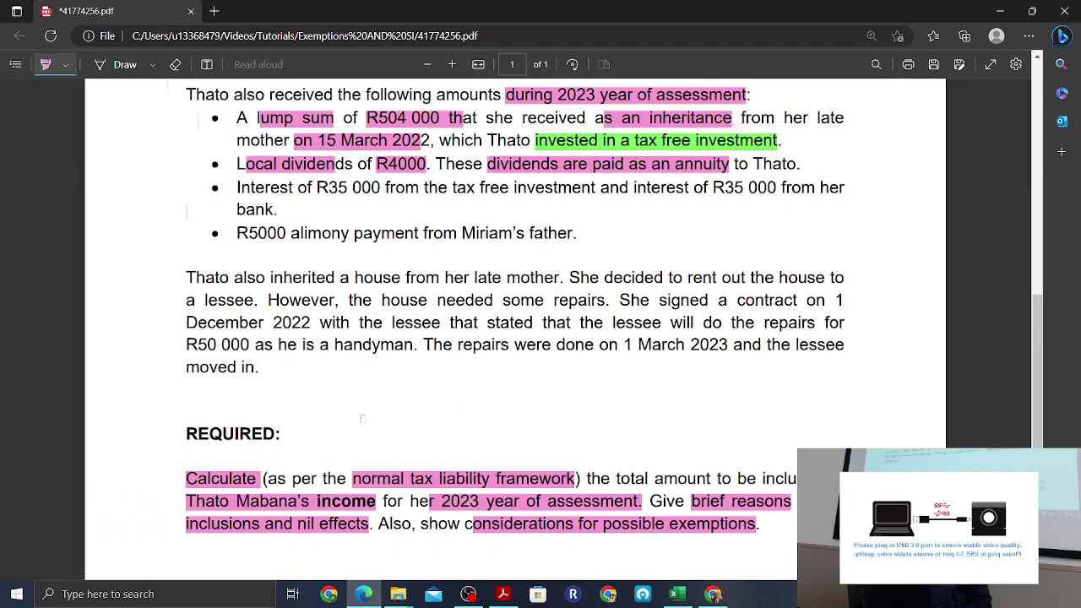
{"action": "left_click", "coordinate": [678, 594]}
{"action": "key", "text": "Up"}
{"action": "key", "text": "Up"}
{"action": "key", "text": "Up"}
{"action": "key", "text": "Up"}
{"action": "key", "text": "Up"}
{"action": "key", "text": "Up"}
{"action": "key", "text": "Up"}
{"action": "key", "text": "Up"}
{"action": "key", "text": "Up"}
{"action": "key", "text": "Up"}
{"action": "key", "text": "Up"}
{"action": "key", "text": "Up"}
{"action": "key", "text": "Up"}
{"action": "key", "text": "Up"}
{"action": "key", "text": "Up"}
{"action": "key", "text": "Up"}
{"action": "key", "text": "Up"}
{"action": "key", "text": "Up"}
{"action": "key", "text": "Up"}
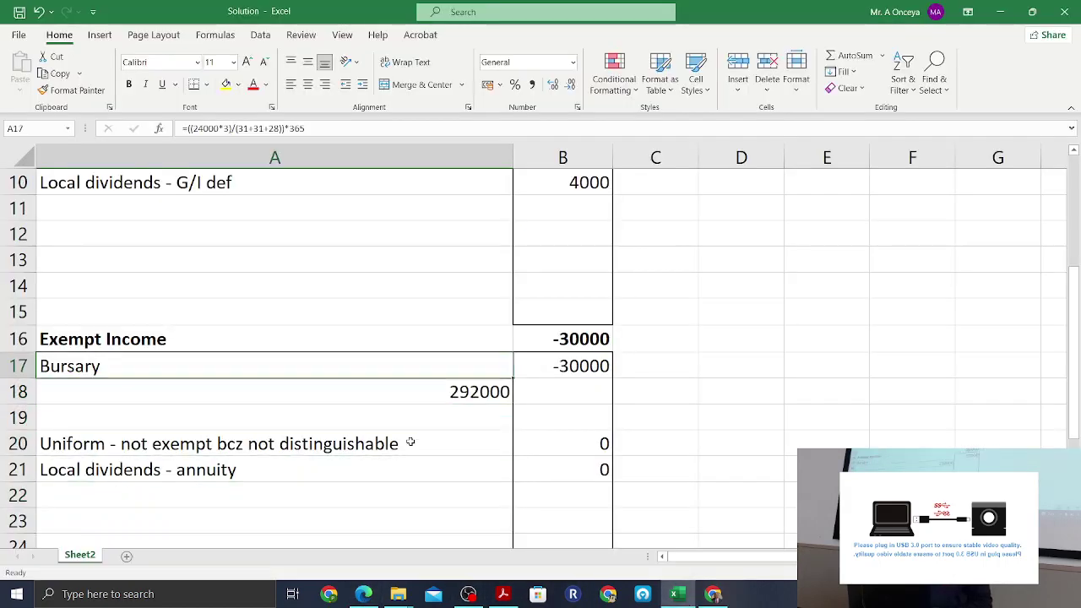
{"action": "key", "text": "Up"}
{"action": "key", "text": "Up"}
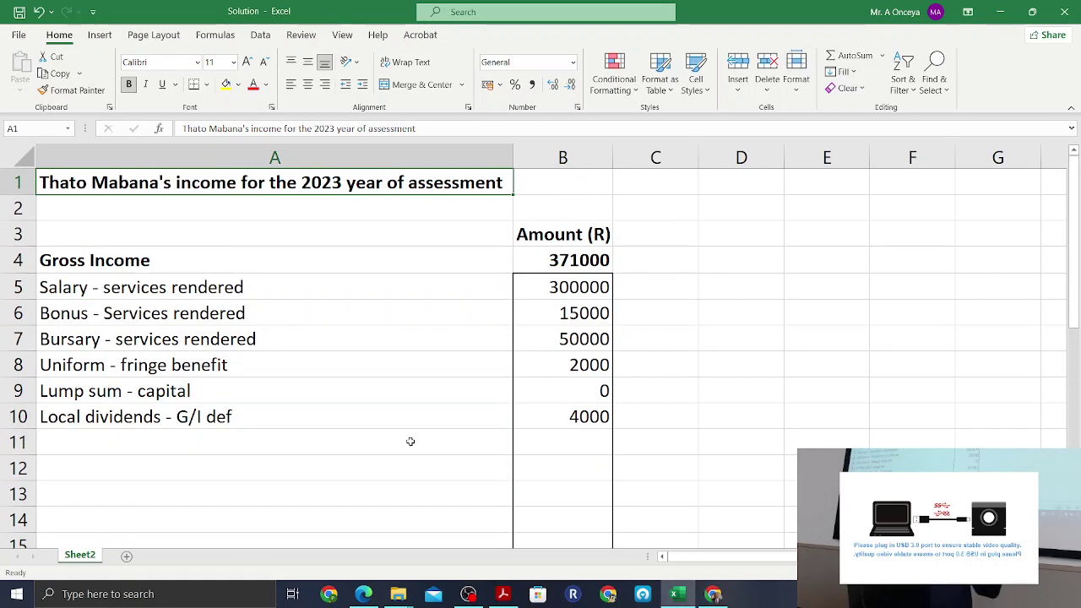
{"action": "key", "text": "Down"}
{"action": "key", "text": "Down"}
{"action": "key", "text": "Down"}
{"action": "key", "text": "Down"}
{"action": "key", "text": "Down"}
{"action": "key", "text": "Down"}
{"action": "key", "text": "Down"}
{"action": "key", "text": "Down"}
{"action": "key", "text": "Down"}
{"action": "key", "text": "Down"}
{"action": "key", "text": "Down"}
{"action": "key", "text": "Down"}
{"action": "key", "text": "Down"}
{"action": "key", "text": "Down"}
{"action": "key", "text": "Down"}
{"action": "key", "text": "Down"}
{"action": "key", "text": "Down"}
{"action": "key", "text": "Down"}
{"action": "key", "text": "Down"}
{"action": "key", "text": "Down"}
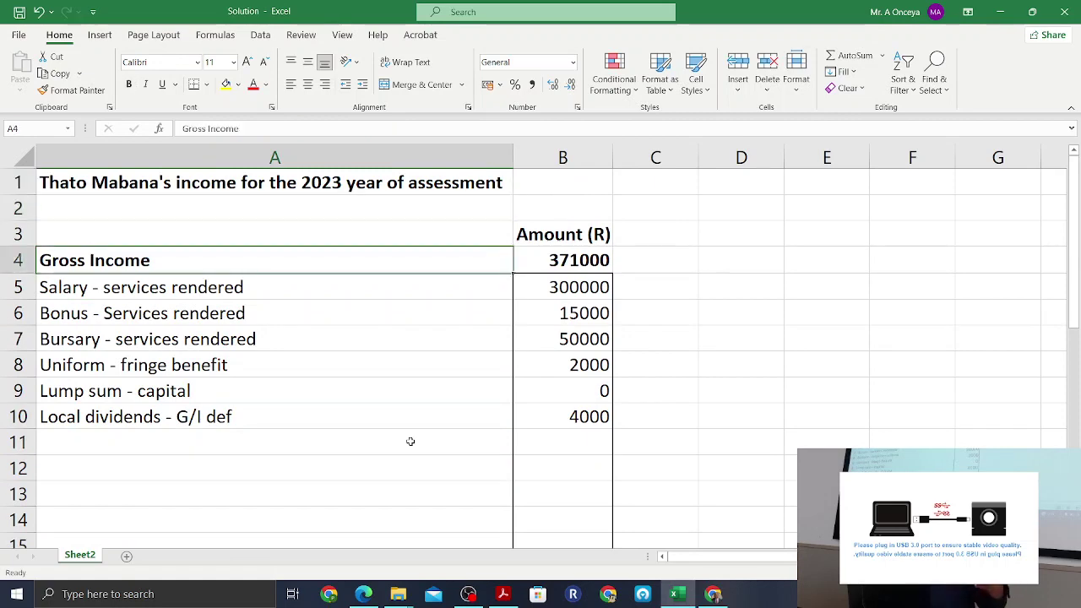
{"action": "key", "text": "Down"}
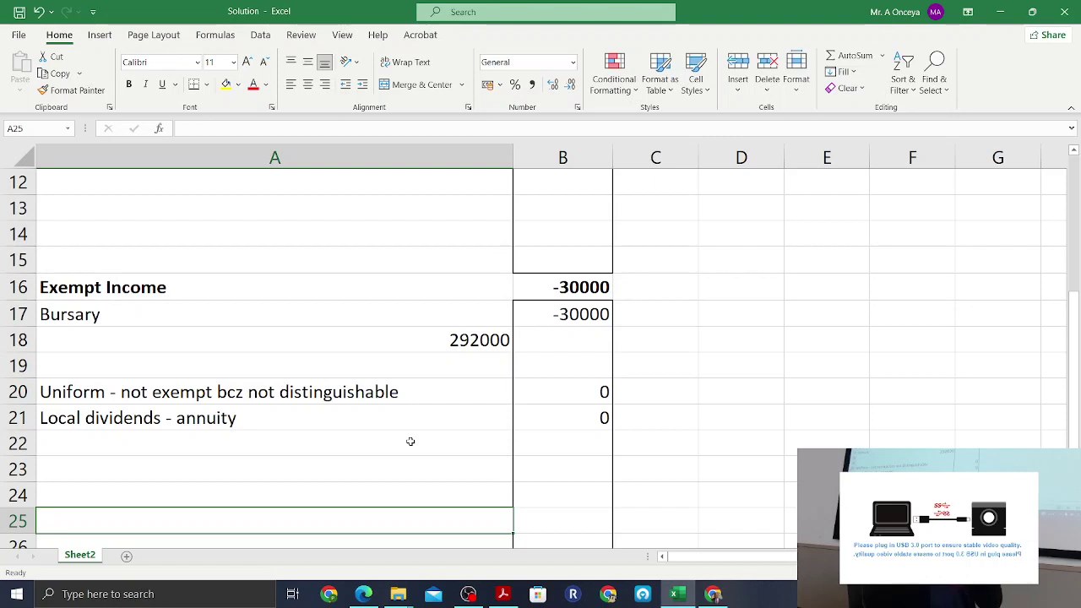
{"action": "key", "text": "Up"}
{"action": "key", "text": "Up"}
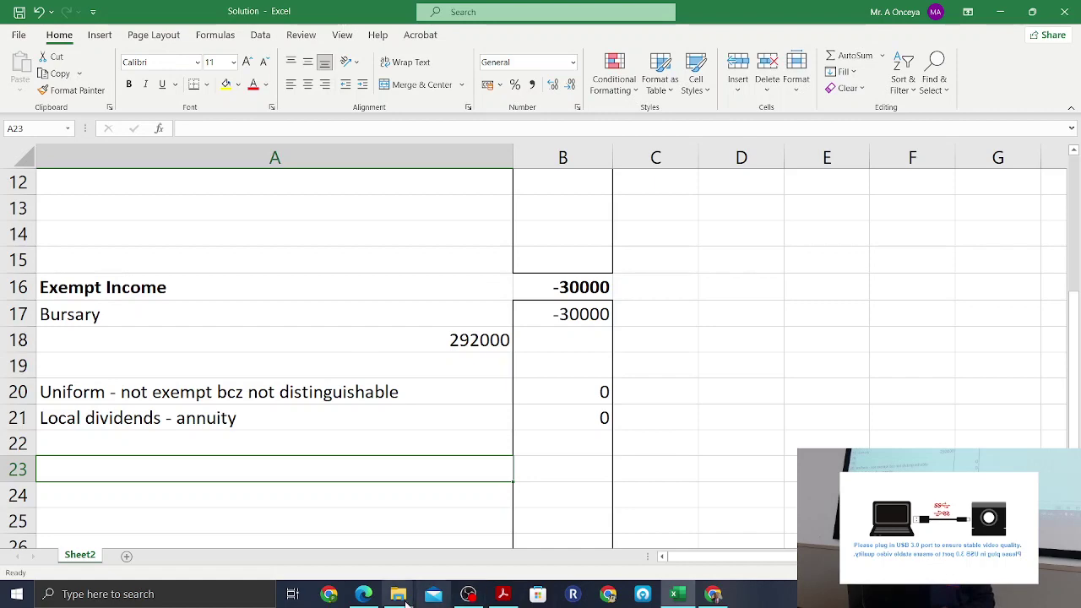
- Switch to the question PDF in Edge and highlight the first "Interest of R35 000" in pink and its tax free investment source in blue
{"action": "left_click", "coordinate": [363, 594]}
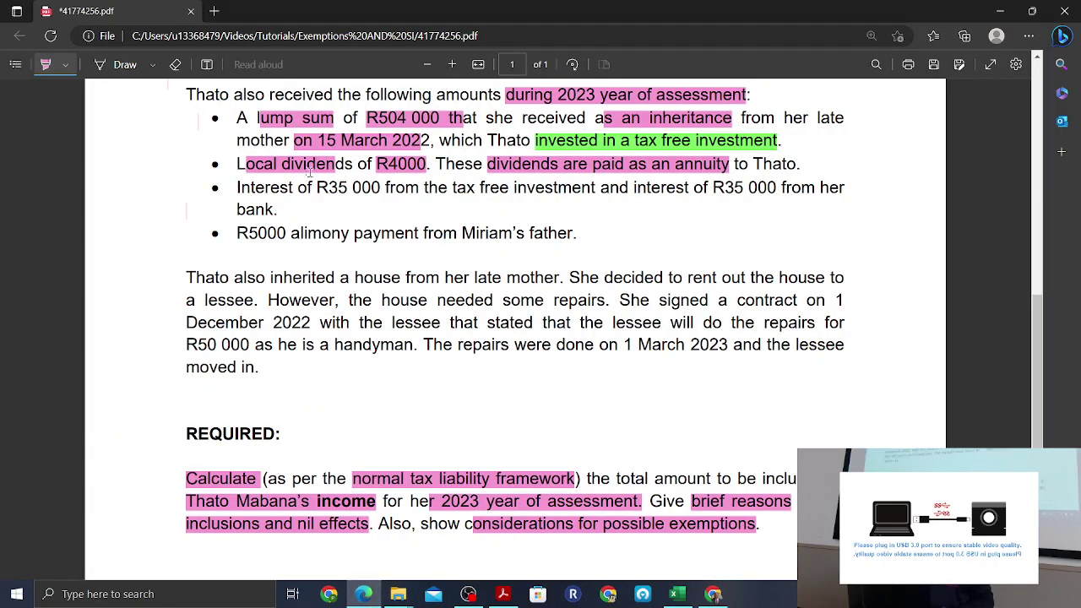
{"action": "left_click_drag", "start_coordinate": [241, 187], "coordinate": [594, 187]}
{"action": "right_click", "coordinate": [588, 186]}
{"action": "mouse_move", "coordinate": [695, 202]}
{"action": "left_click", "coordinate": [832, 245]}
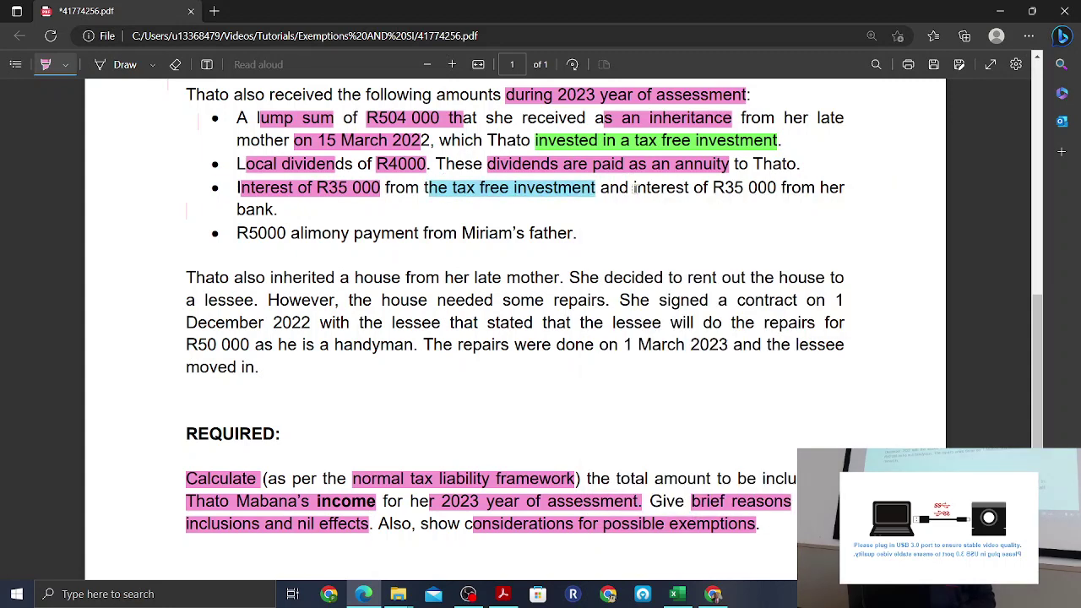
- Highlight the second "interest of R35 000" in pink and its source, "her bank", in red
{"action": "left_click_drag", "start_coordinate": [636, 187], "coordinate": [781, 187]}
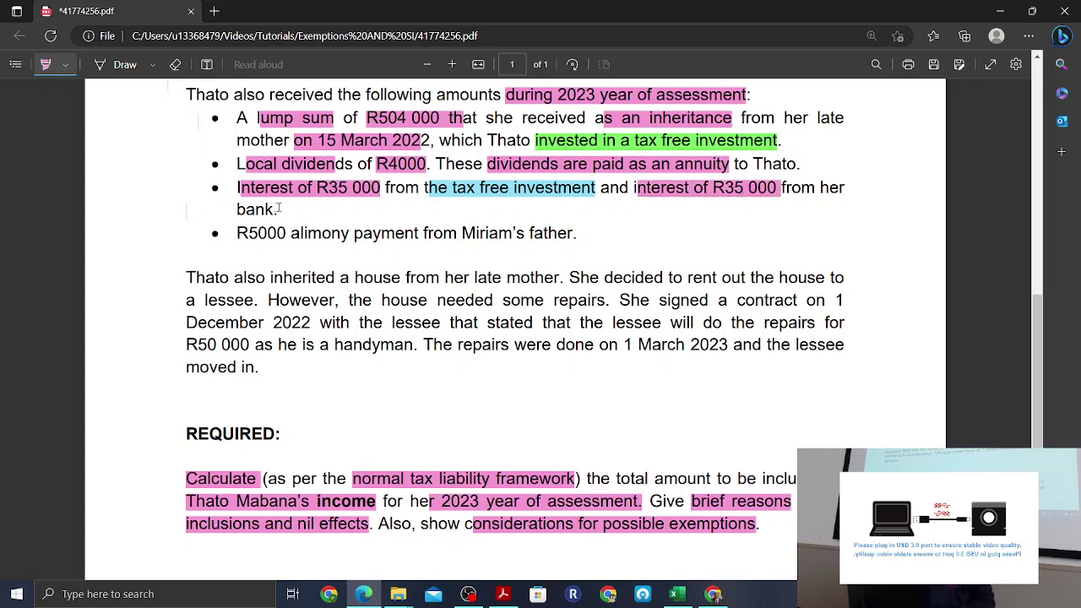
{"action": "left_click_drag", "start_coordinate": [277, 211], "coordinate": [822, 191]}
{"action": "right_click", "coordinate": [839, 192]}
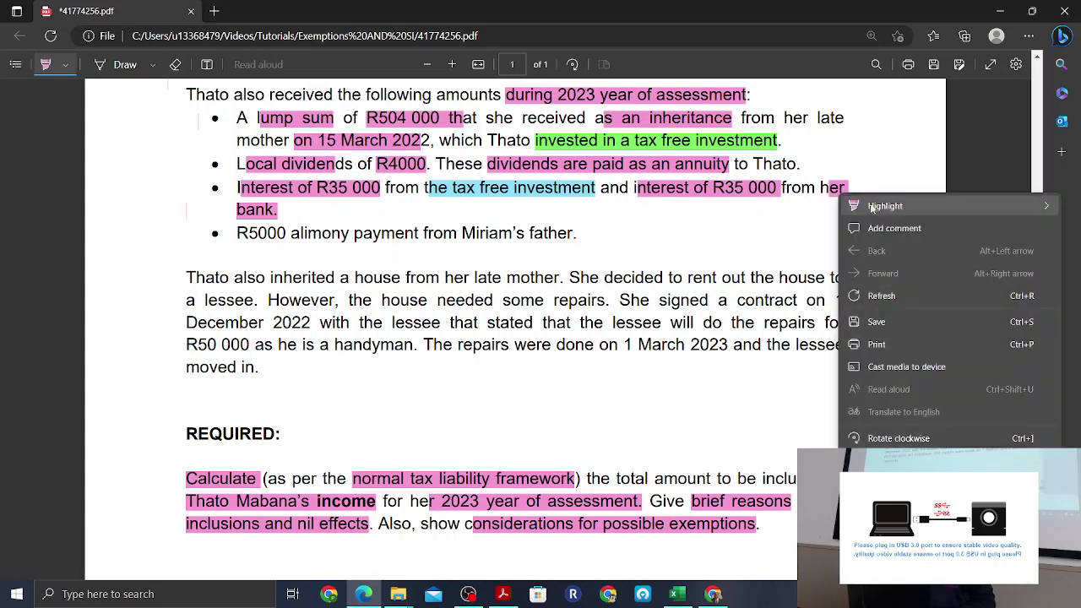
{"action": "mouse_move", "coordinate": [905, 209]}
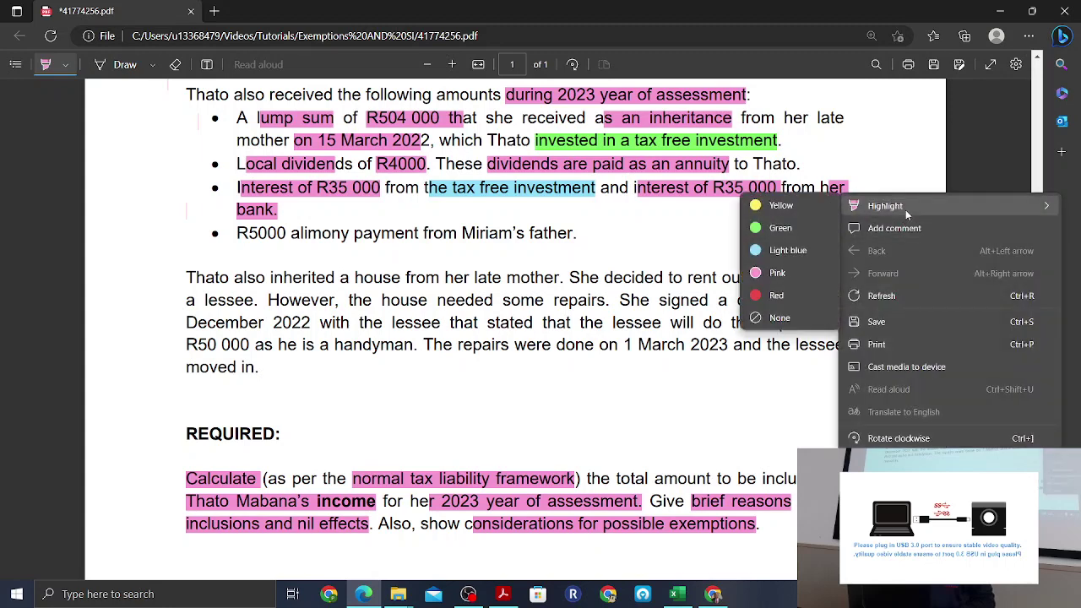
{"action": "left_click", "coordinate": [769, 295]}
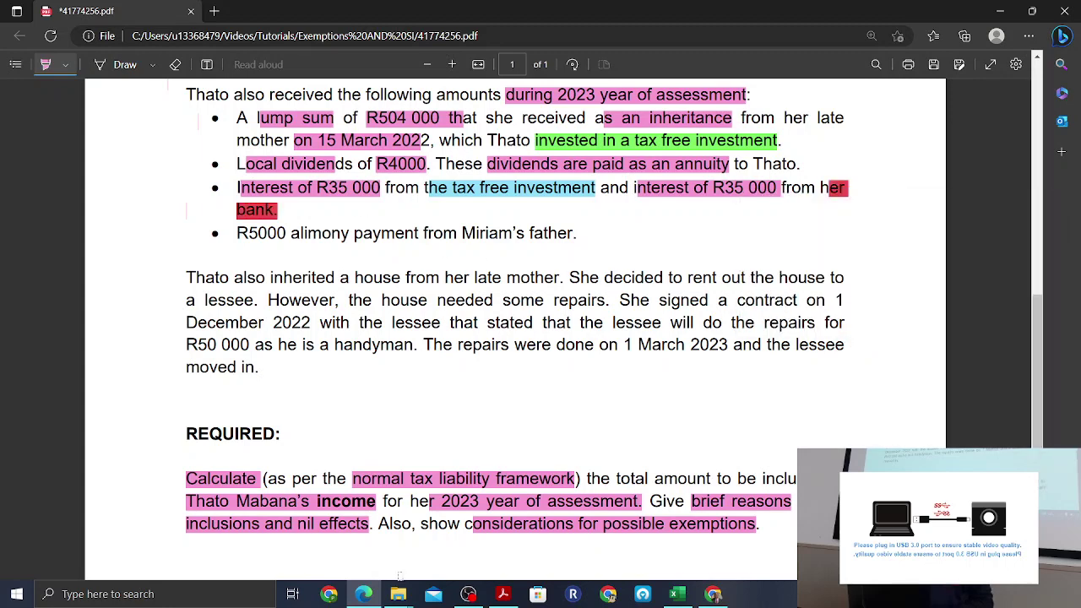
- Switch to the Excel solution and add "Interest - G/I def" with an amount of 70000 in row 11 under Gross Income
{"action": "left_click", "coordinate": [676, 594]}
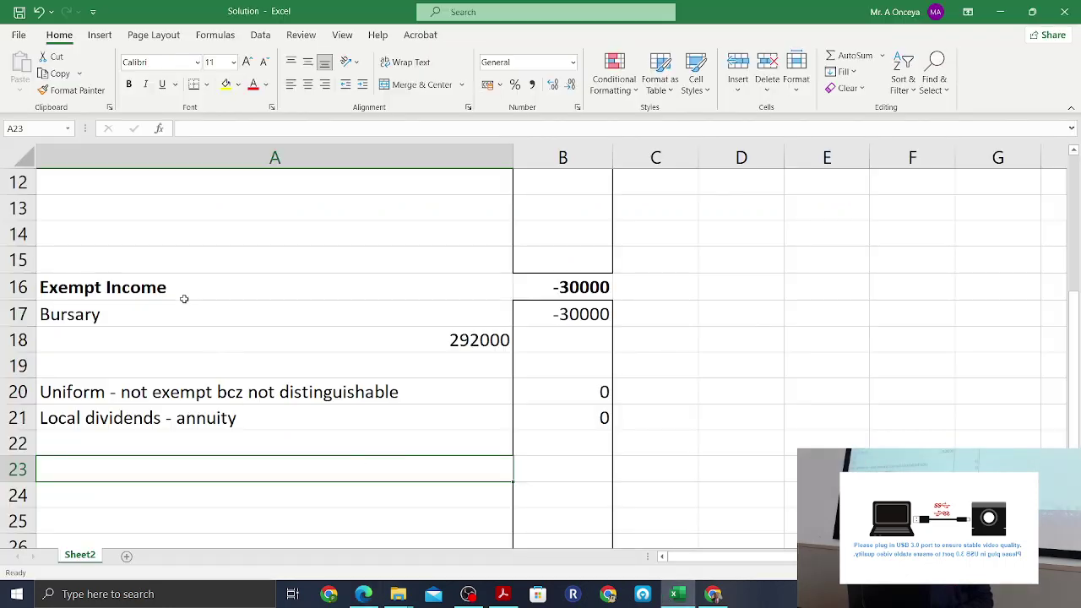
{"action": "left_click", "coordinate": [189, 267]}
{"action": "key", "text": "Up"}
{"action": "key", "text": "Up"}
{"action": "key", "text": "Up"}
{"action": "key", "text": "Up"}
{"action": "key", "text": "Up"}
{"action": "key", "text": "Up"}
{"action": "key", "text": "Up"}
{"action": "key", "text": "Up"}
{"action": "key", "text": "Down"}
{"action": "key", "text": "Down"}
{"action": "key", "text": "Down"}
{"action": "key", "text": "Down"}
{"action": "type", "text": "O"}
{"action": "key", "text": "BackSpace"}
{"action": "type", "text": "I"}
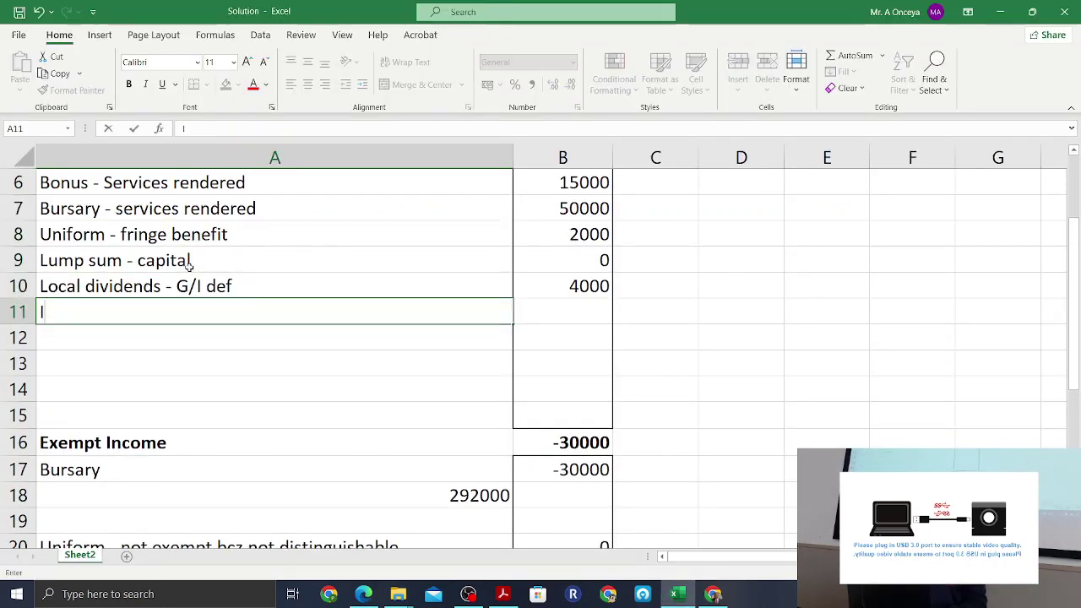
{"action": "type", "text": "nterest - G/I def"}
{"action": "key", "text": "Tab"}
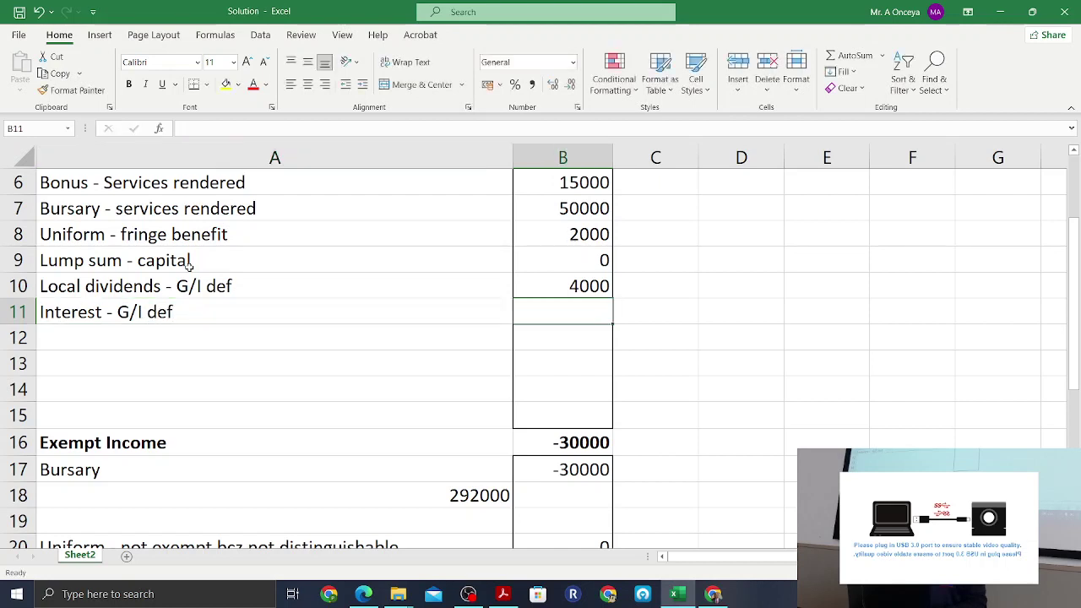
{"action": "type", "text": "70000"}
{"action": "key", "text": "Return"}
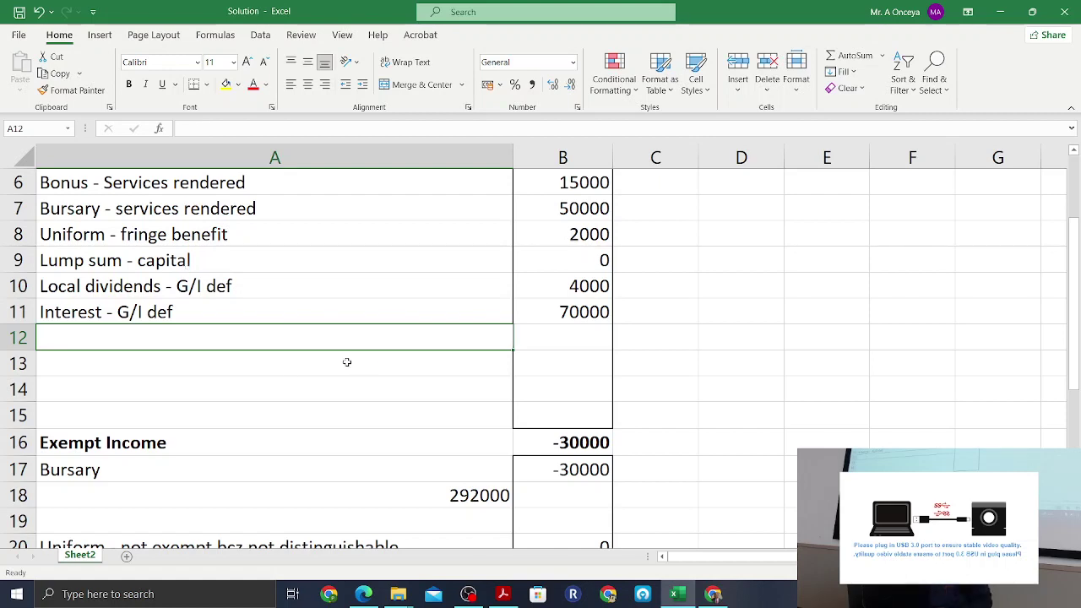
- Add "Interest - TFSA" with an amount of -35000 in row 22 under Exempt Income, checking the question PDF in Edge for the interest source
{"action": "left_click", "coordinate": [285, 365]}
{"action": "key", "text": "Down"}
{"action": "key", "text": "Down"}
{"action": "key", "text": "Down"}
{"action": "key", "text": "Down"}
{"action": "key", "text": "Down"}
{"action": "key", "text": "Down"}
{"action": "key", "text": "Down"}
{"action": "key", "text": "Down"}
{"action": "key", "text": "Down"}
{"action": "key", "text": "Down"}
{"action": "key", "text": "Down"}
{"action": "key", "text": "Down"}
{"action": "key", "text": "Down"}
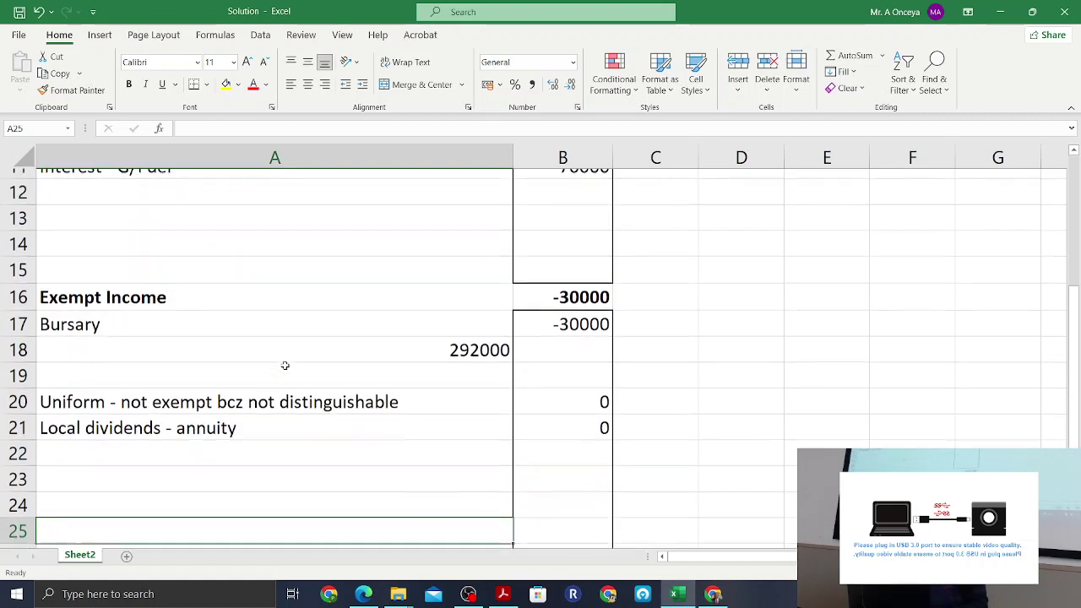
{"action": "key", "text": "Up"}
{"action": "key", "text": "Up"}
{"action": "key", "text": "Up"}
{"action": "key", "text": "Up"}
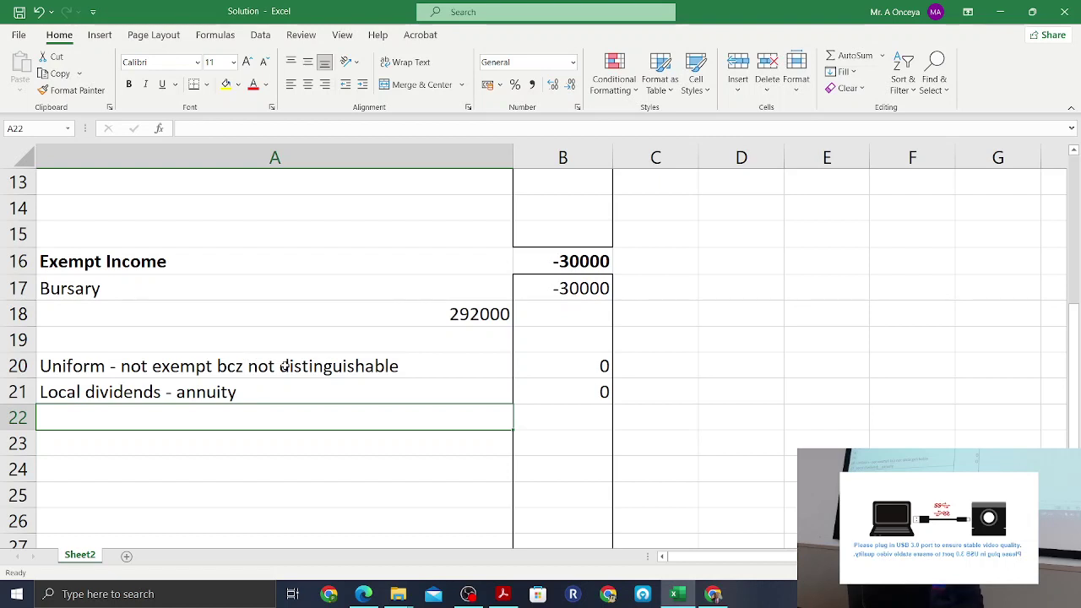
{"action": "type", "text": "I"}
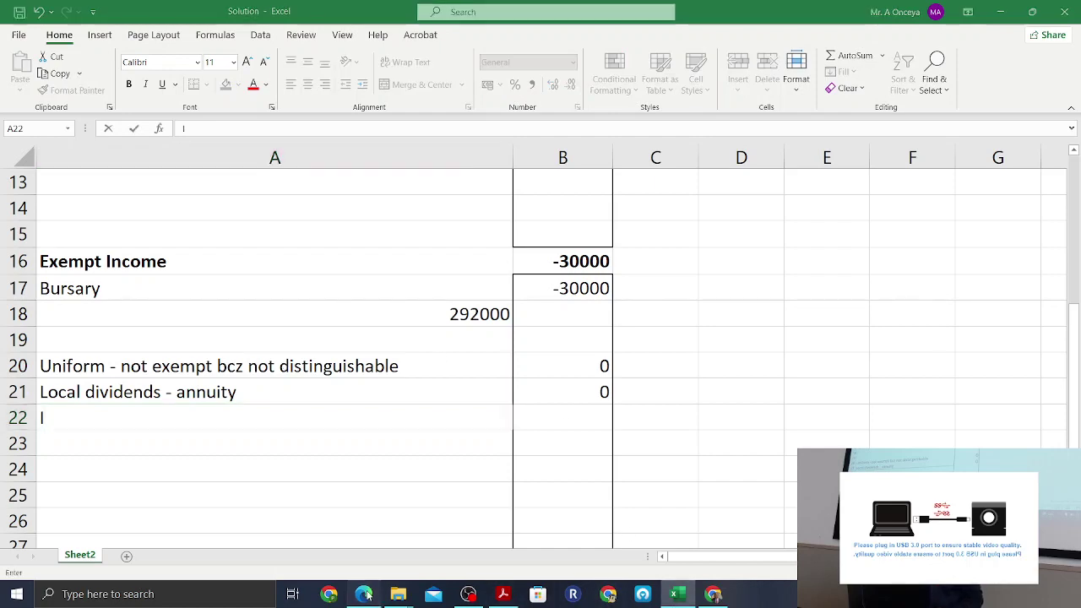
{"action": "left_click", "coordinate": [363, 594]}
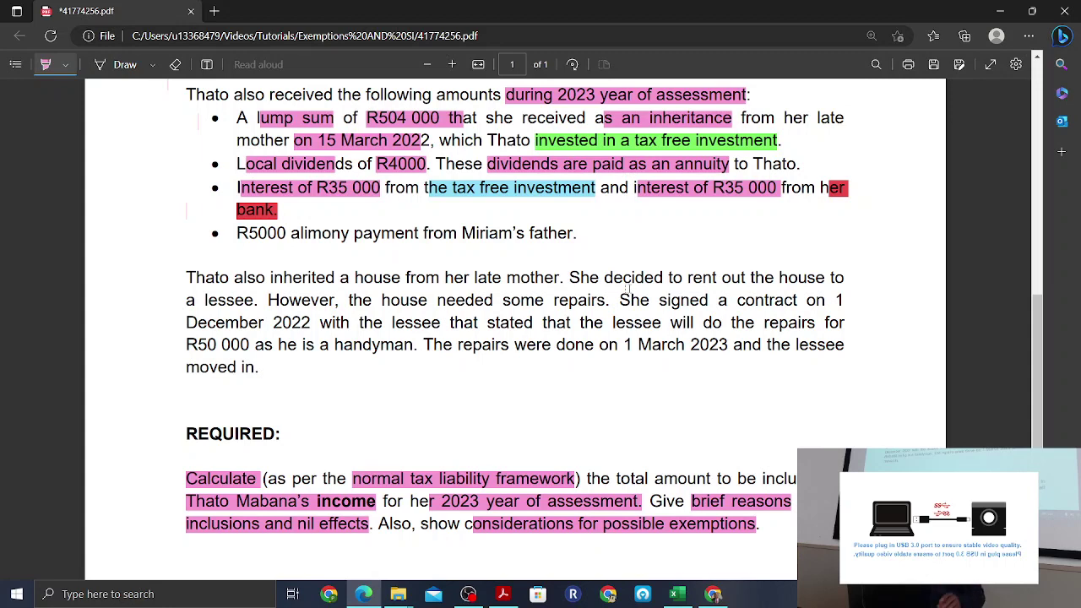
{"action": "left_click", "coordinate": [677, 594]}
{"action": "type", "text": "INERES"}
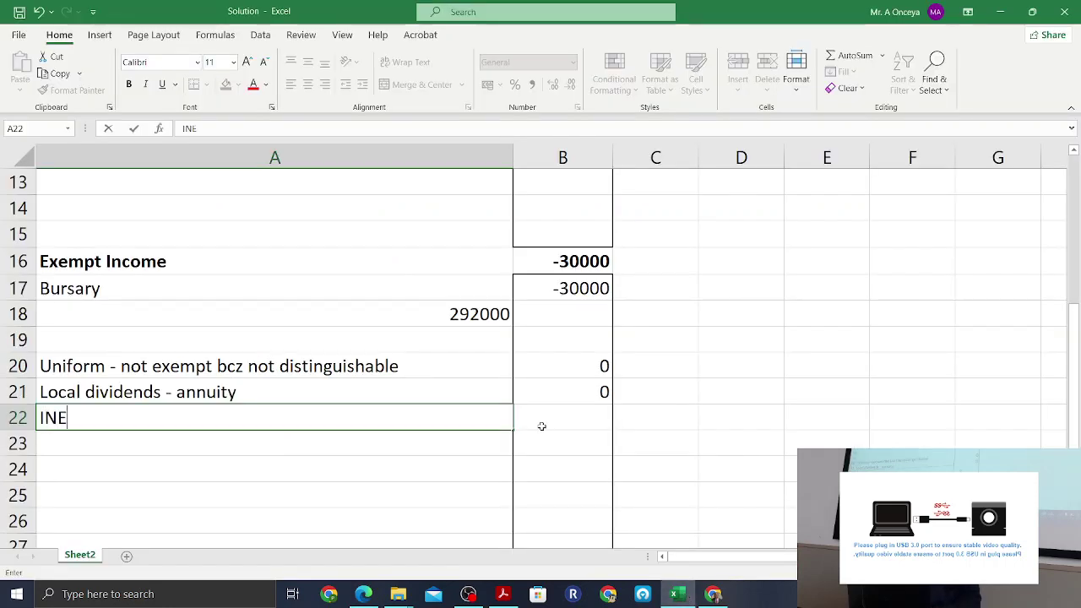
{"action": "key", "text": "BackSpace"}
{"action": "key", "text": "BackSpace"}
{"action": "key", "text": "BackSpace"}
{"action": "key", "text": "BackSpace"}
{"action": "key", "text": "BackSpace"}
{"action": "type", "text": "tere"}
{"action": "key", "text": "BackSpace"}
{"action": "key", "text": "BackSpace"}
{"action": "key", "text": "BackSpace"}
{"action": "key", "text": "BackSpace"}
{"action": "type", "text": "nterest"}
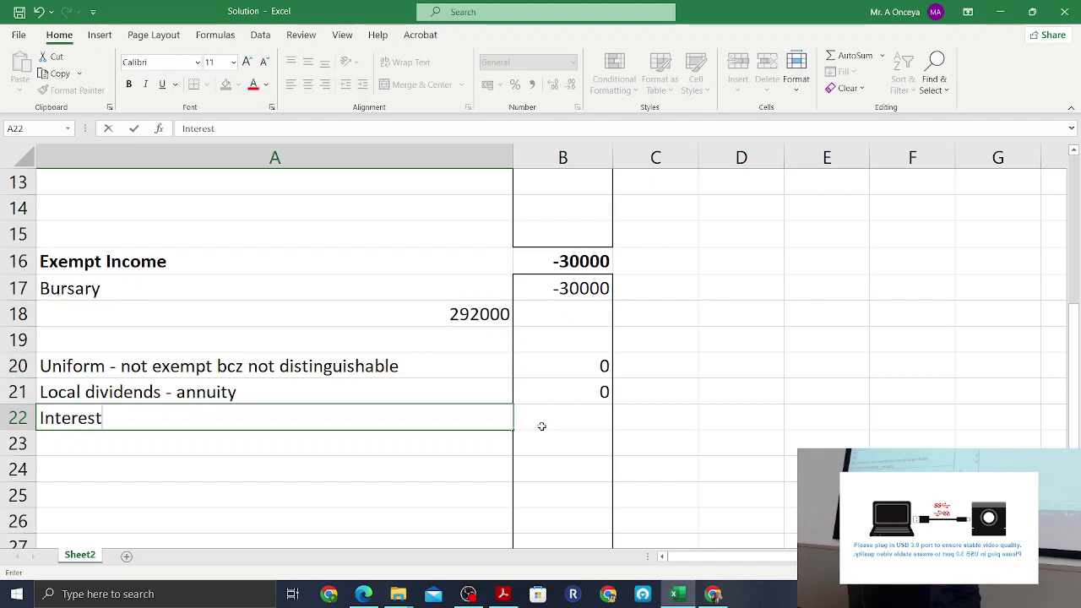
{"action": "type", "text": " - TFSA"}
{"action": "left_click", "coordinate": [541, 425]}
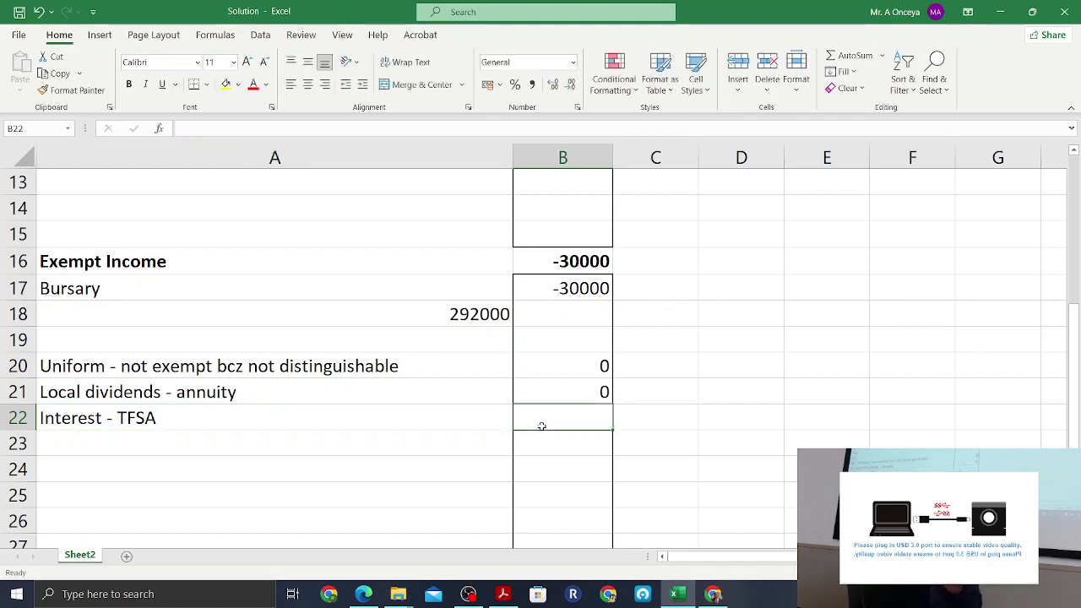
{"action": "type", "text": "-35000"}
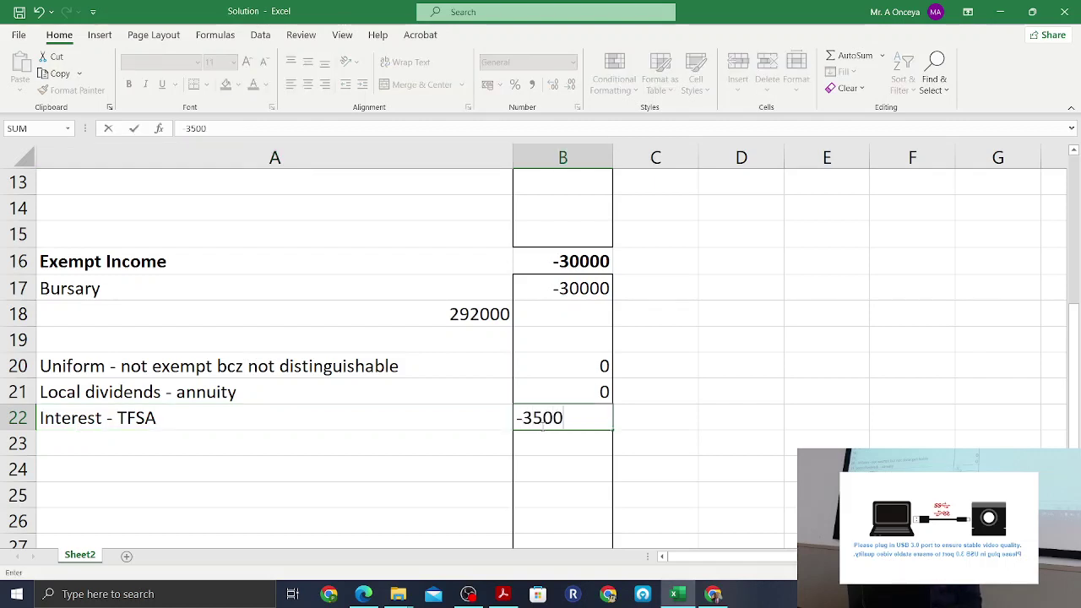
{"action": "key", "text": "Return"}
- Add "Interest - local bank" with an amount of -34500 in row 23 under Exempt Income
{"action": "type", "text": "Interest "}
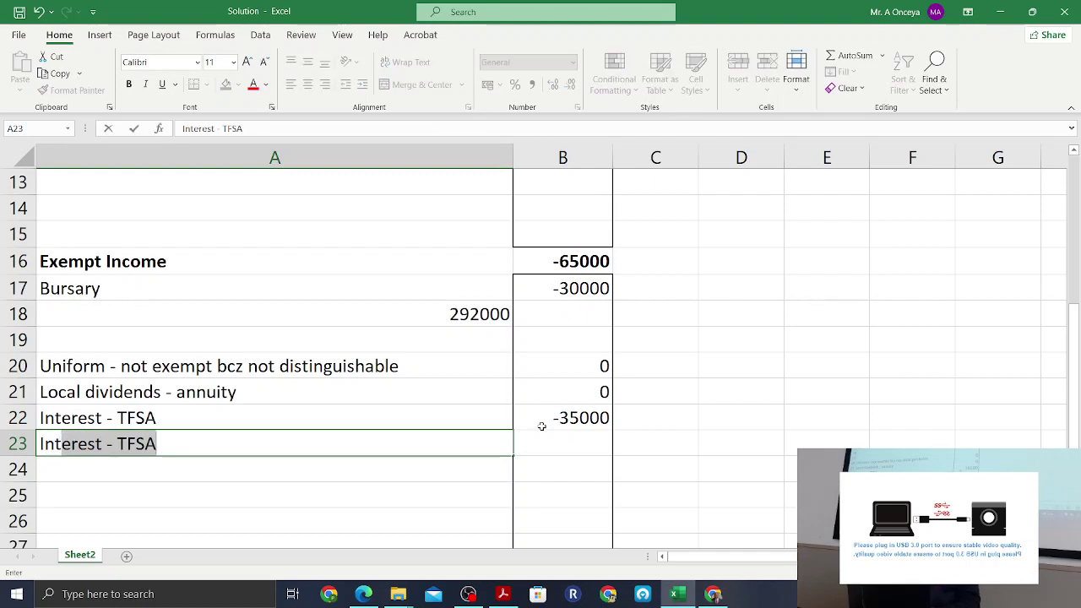
{"action": "type", "text": " - "}
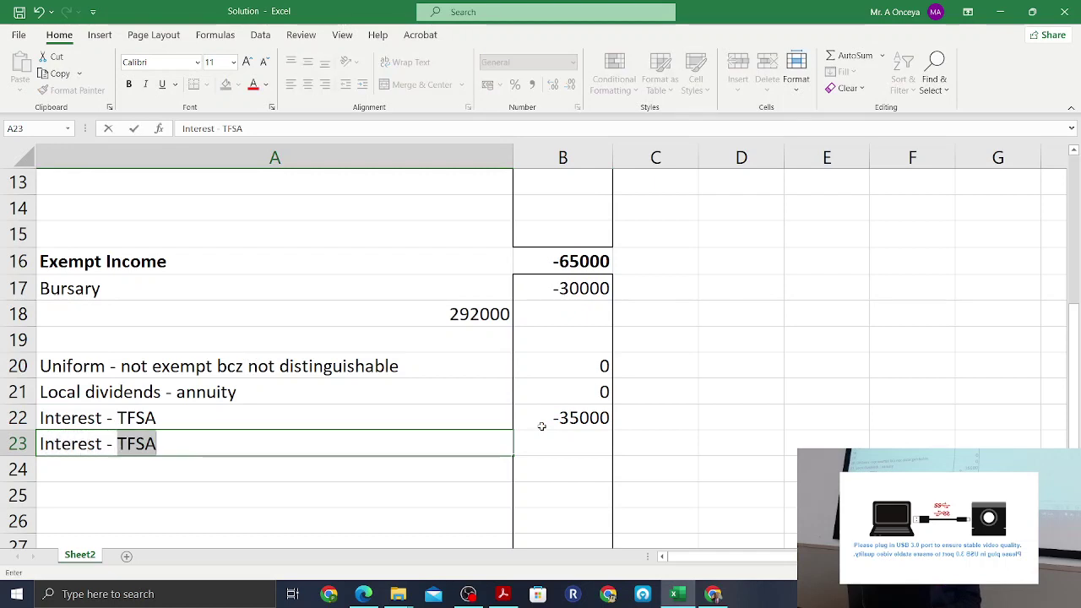
{"action": "type", "text": "local v"}
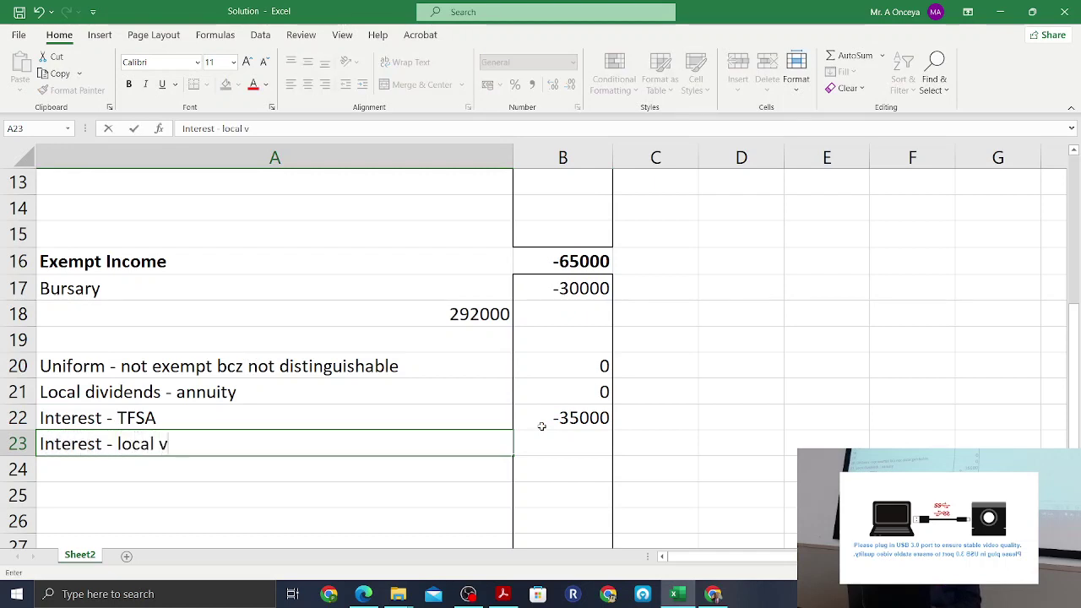
{"action": "key", "text": "BackSpace"}
{"action": "type", "text": "bank"}
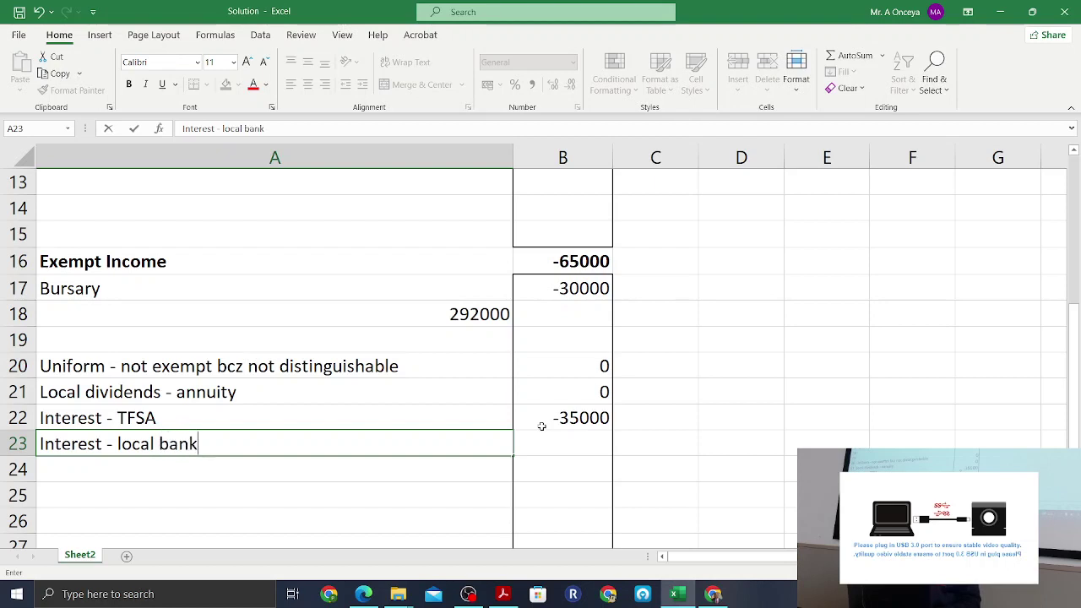
{"action": "key", "text": "Tab"}
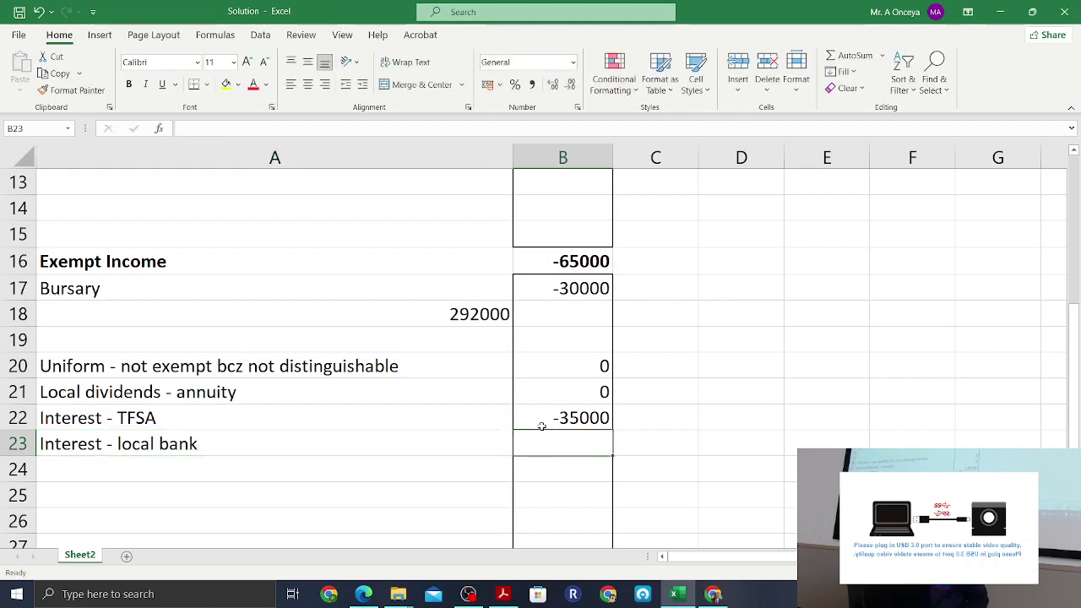
{"action": "type", "text": "-34500"}
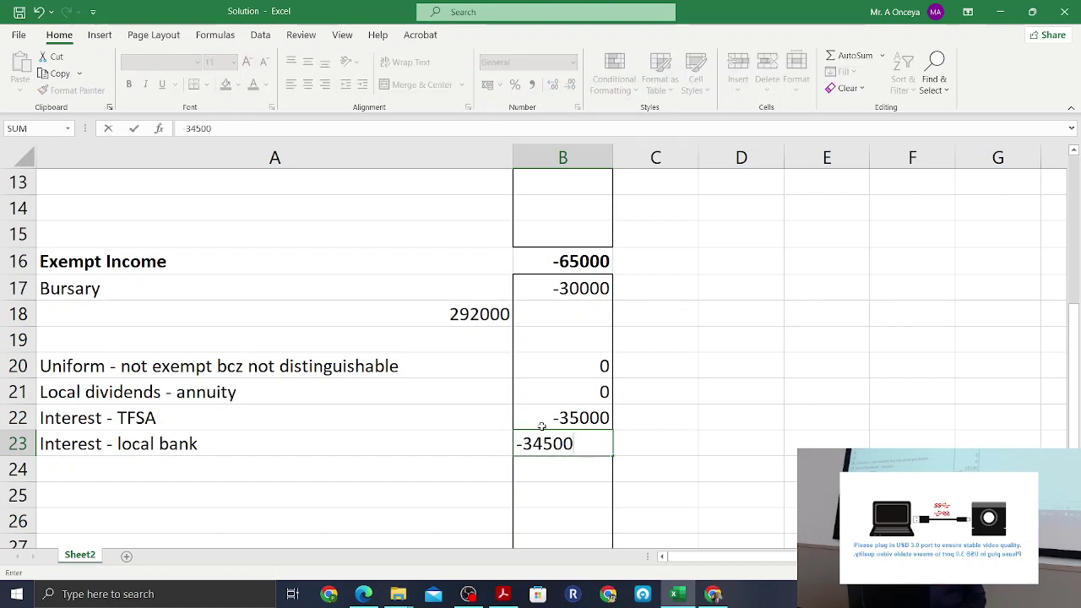
{"action": "key", "text": "Return"}
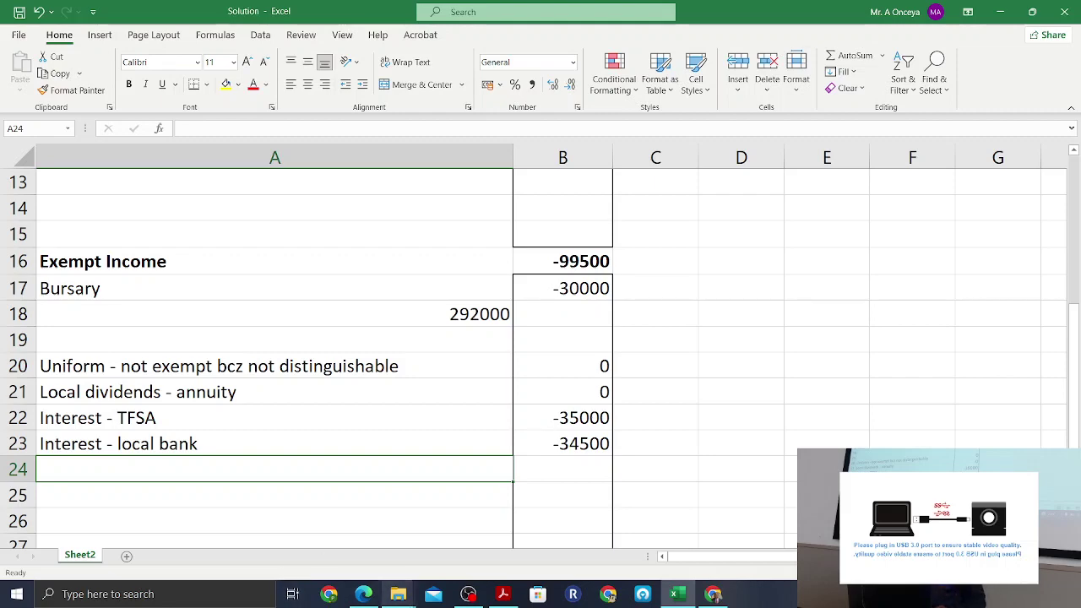
- Switch to the question PDF in Edge and highlight the R5000 at the start of the alimony bullet in pink
{"action": "left_click", "coordinate": [364, 594]}
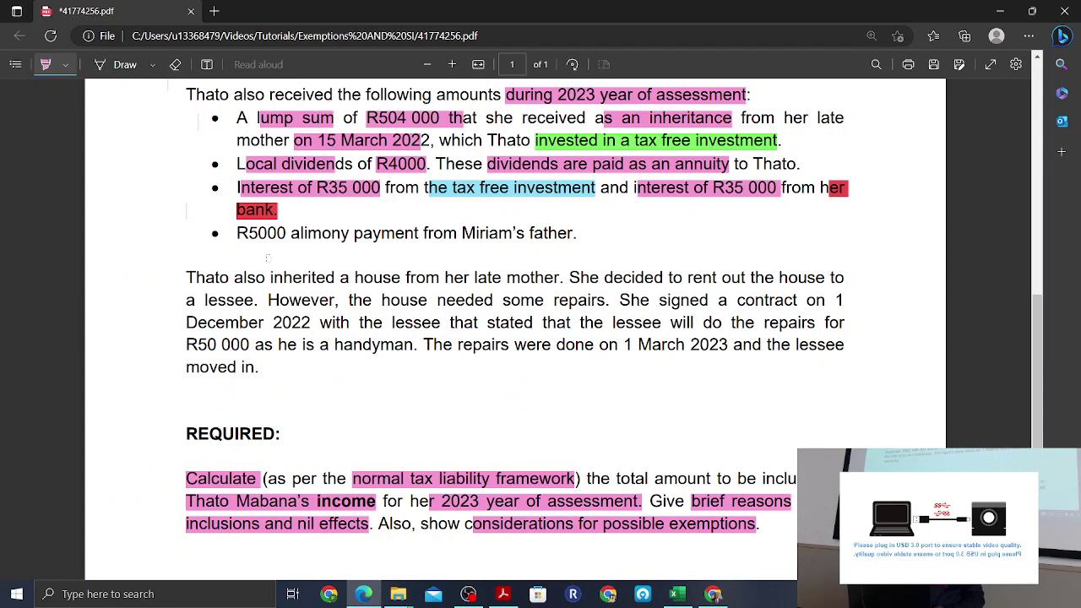
{"action": "left_click_drag", "start_coordinate": [237, 235], "coordinate": [301, 235]}
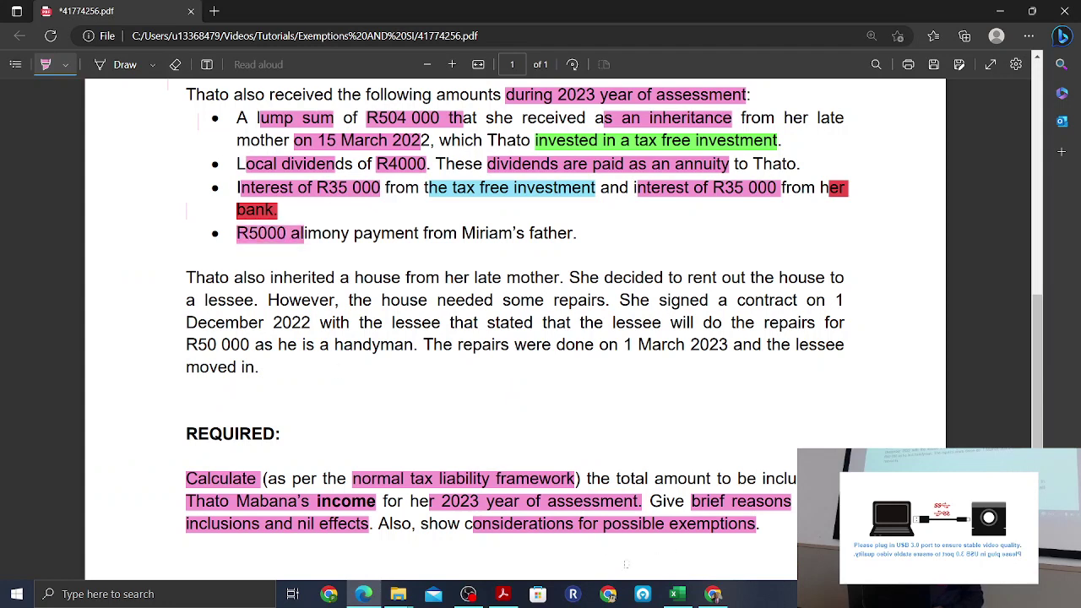
- Switch to the Excel solution and add "Alimony - maintenance" with an amount of 5000 in row 12 under Gross Income
{"action": "left_click", "coordinate": [676, 594]}
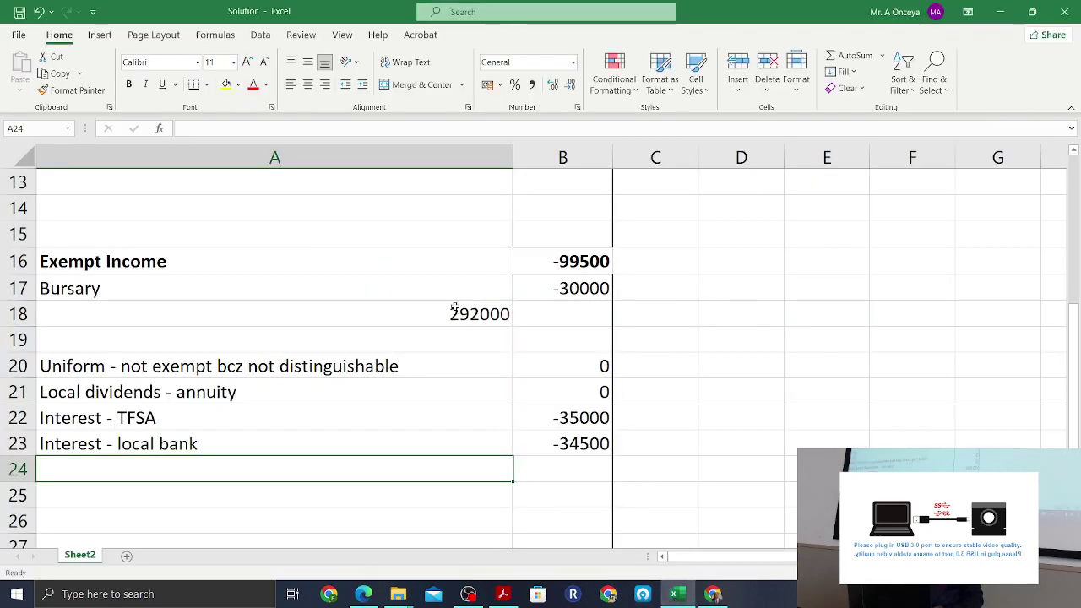
{"action": "key", "text": "Up"}
{"action": "key", "text": "Up"}
{"action": "key", "text": "Up"}
{"action": "key", "text": "Up"}
{"action": "key", "text": "Up"}
{"action": "key", "text": "Up"}
{"action": "key", "text": "Up"}
{"action": "key", "text": "Up"}
{"action": "key", "text": "Up"}
{"action": "key", "text": "Up"}
{"action": "key", "text": "Up"}
{"action": "key", "text": "Up"}
{"action": "key", "text": "Up"}
{"action": "key", "text": "Up"}
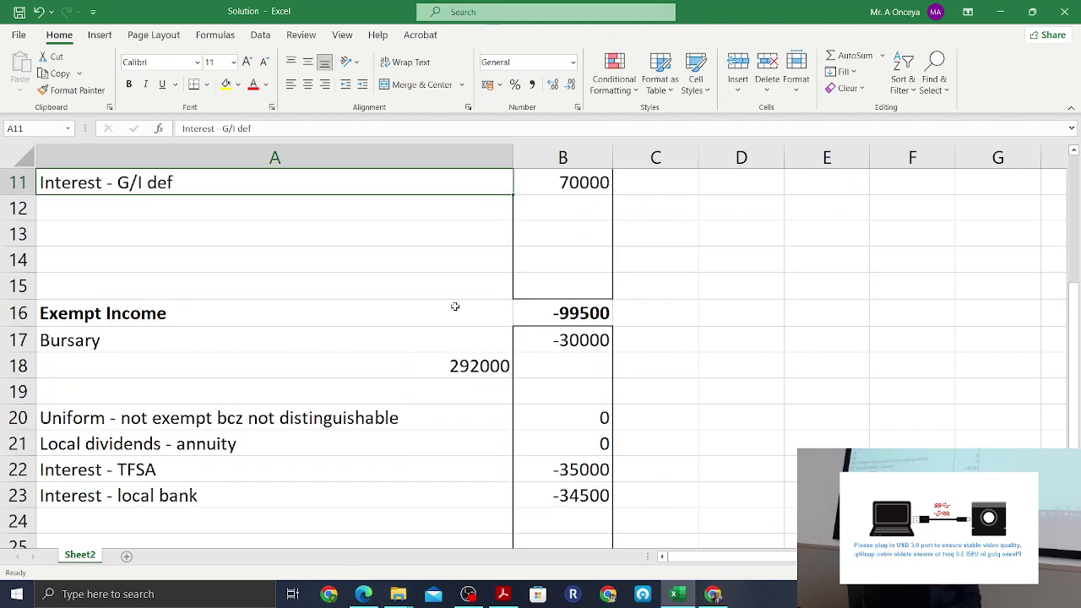
{"action": "key", "text": "Down"}
{"action": "key", "text": "Down"}
{"action": "type", "text": "Alim"}
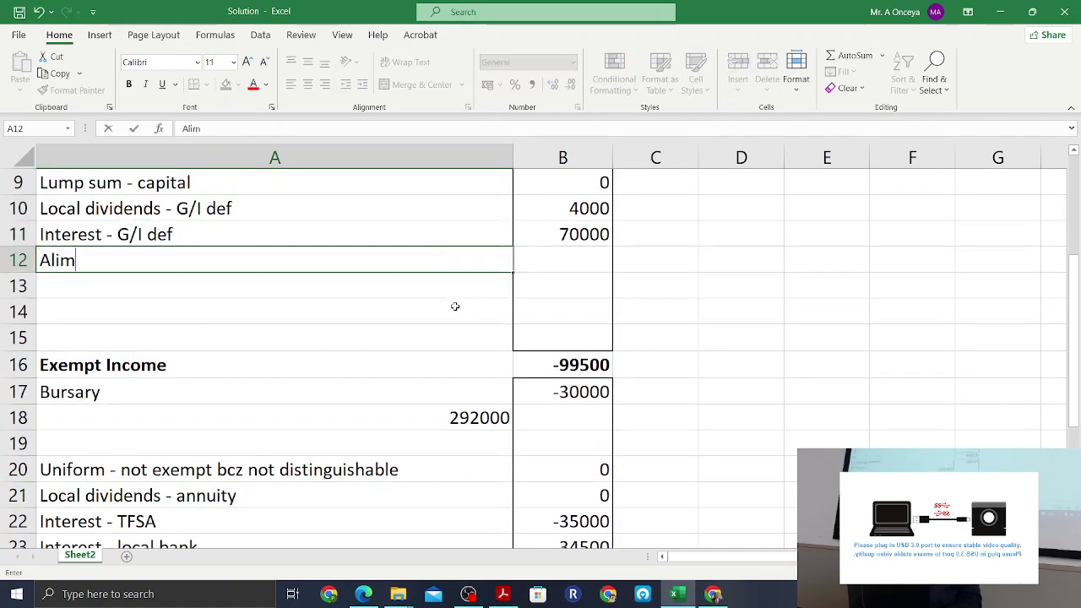
{"action": "type", "text": "ony - ma"}
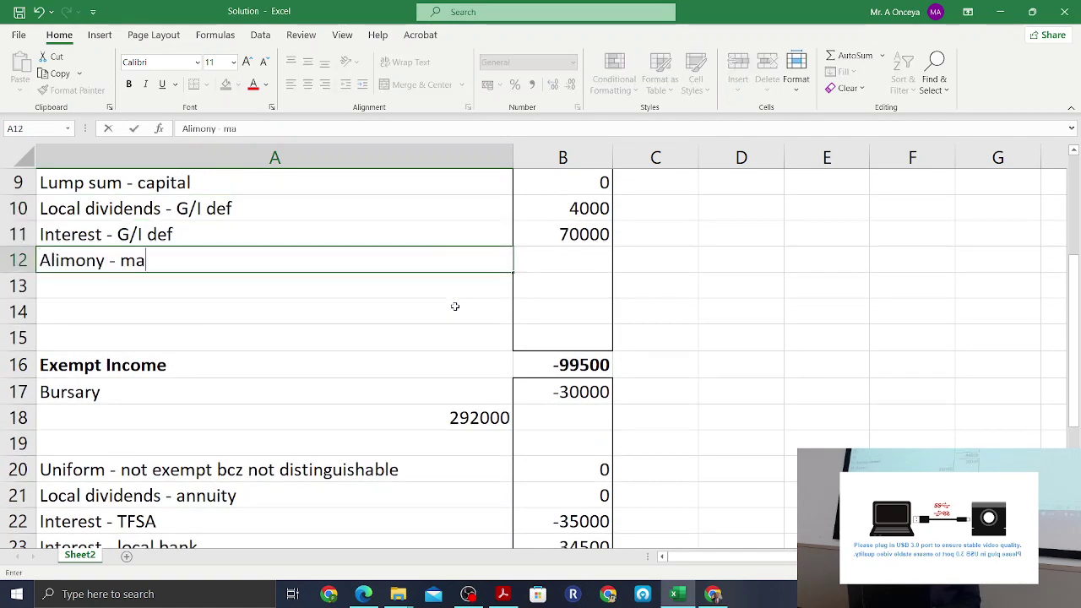
{"action": "type", "text": "intenance"}
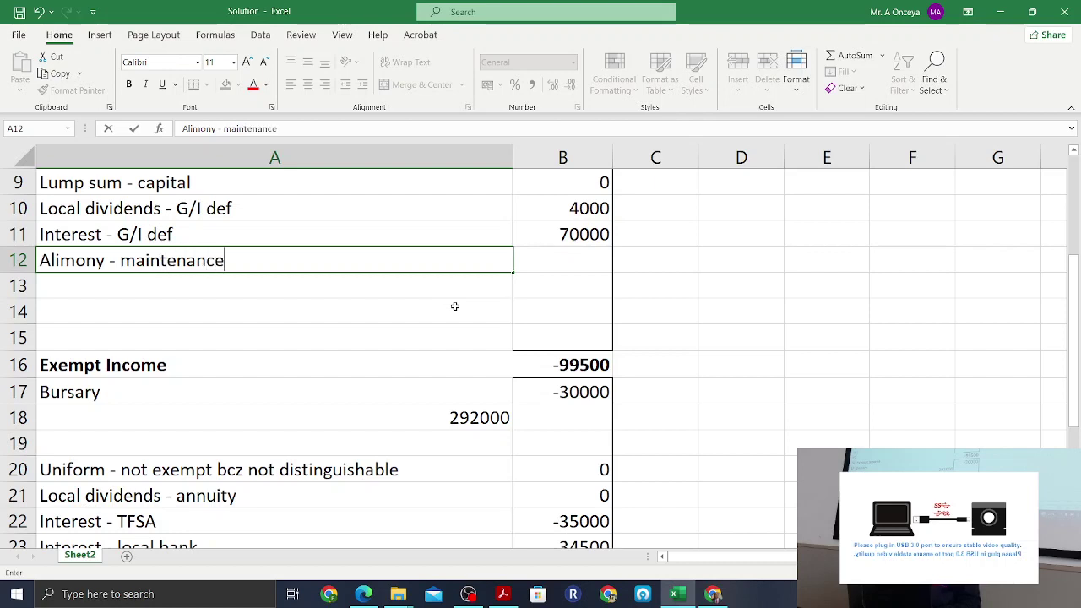
{"action": "key", "text": "Tab"}
{"action": "type", "text": "5000"}
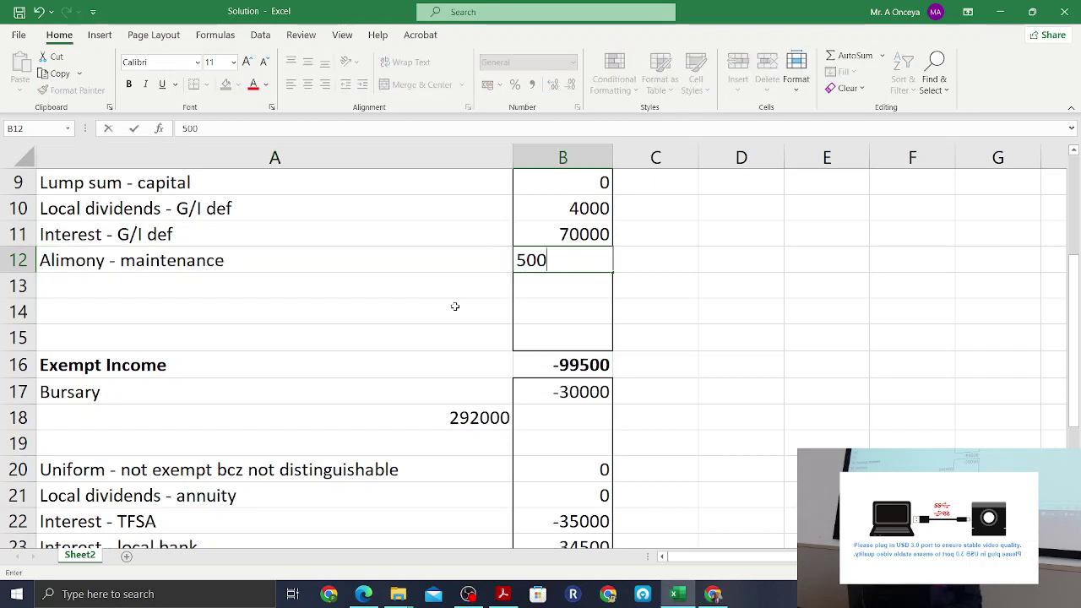
{"action": "key", "text": "Return"}
- Add "Alimony" with an amount of -5000 in row 24 under Exempt Income
{"action": "key", "text": "Down"}
{"action": "key", "text": "Down"}
{"action": "key", "text": "Down"}
{"action": "key", "text": "Down"}
{"action": "key", "text": "Down"}
{"action": "key", "text": "Down"}
{"action": "key", "text": "Down"}
{"action": "key", "text": "Down"}
{"action": "key", "text": "Down"}
{"action": "key", "text": "Down"}
{"action": "key", "text": "Down"}
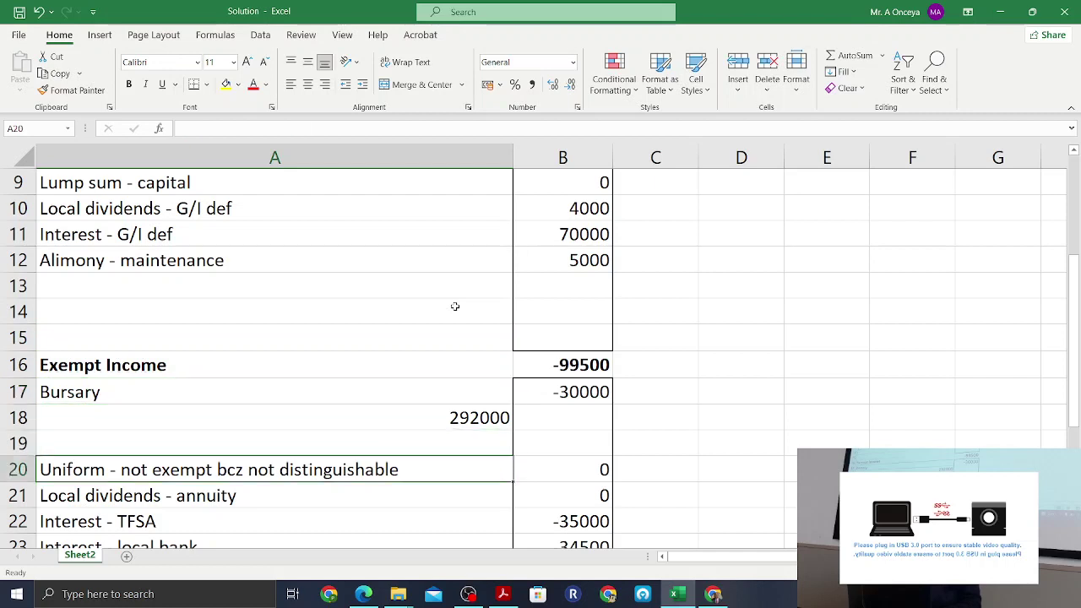
{"action": "type", "text": "Alimony"}
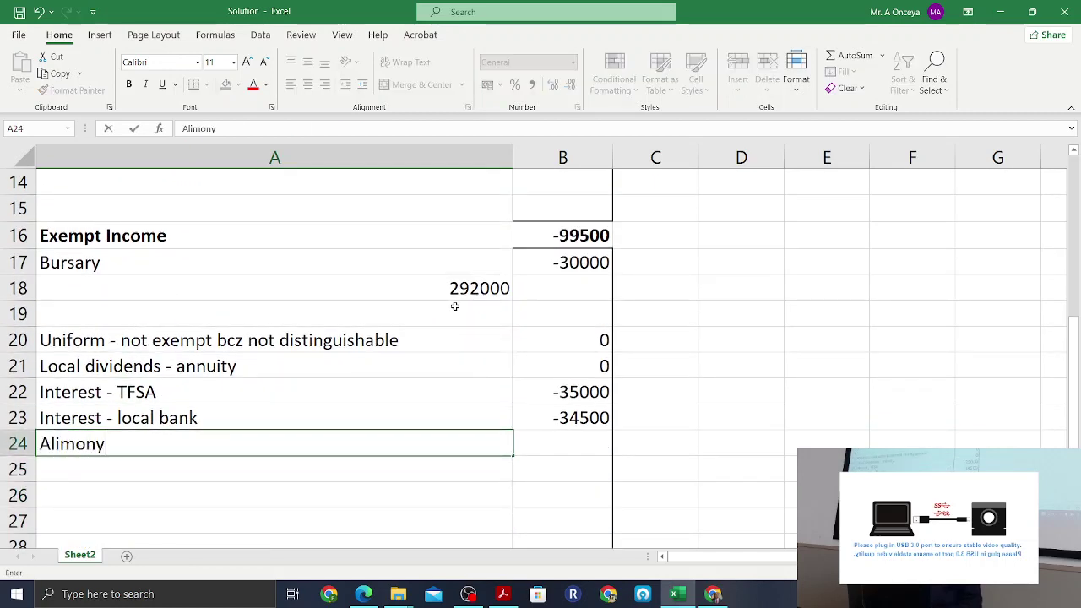
{"action": "key", "text": "Tab"}
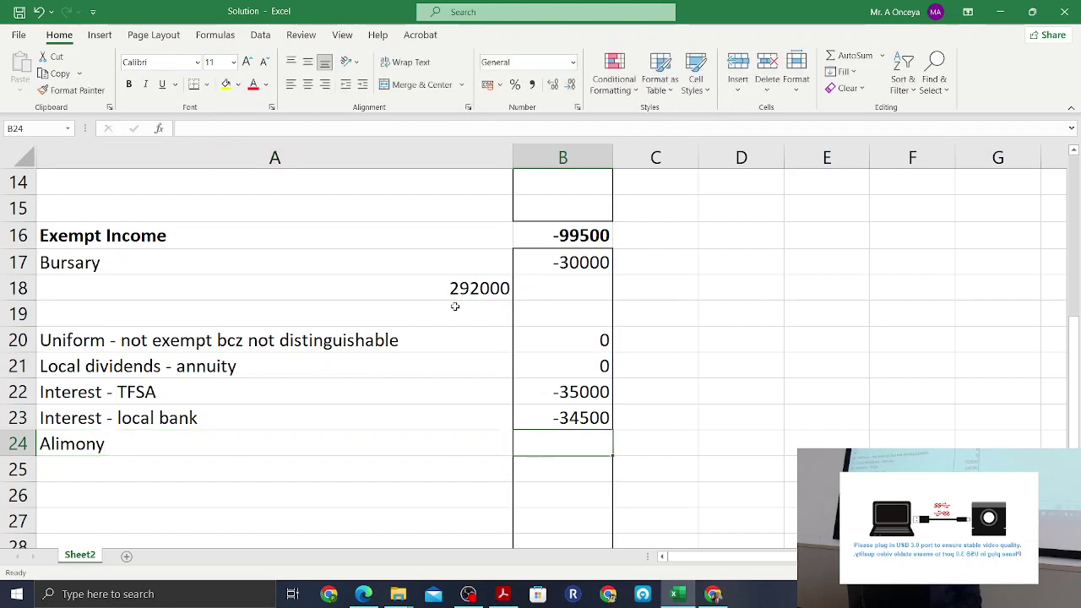
{"action": "type", "text": "-5000"}
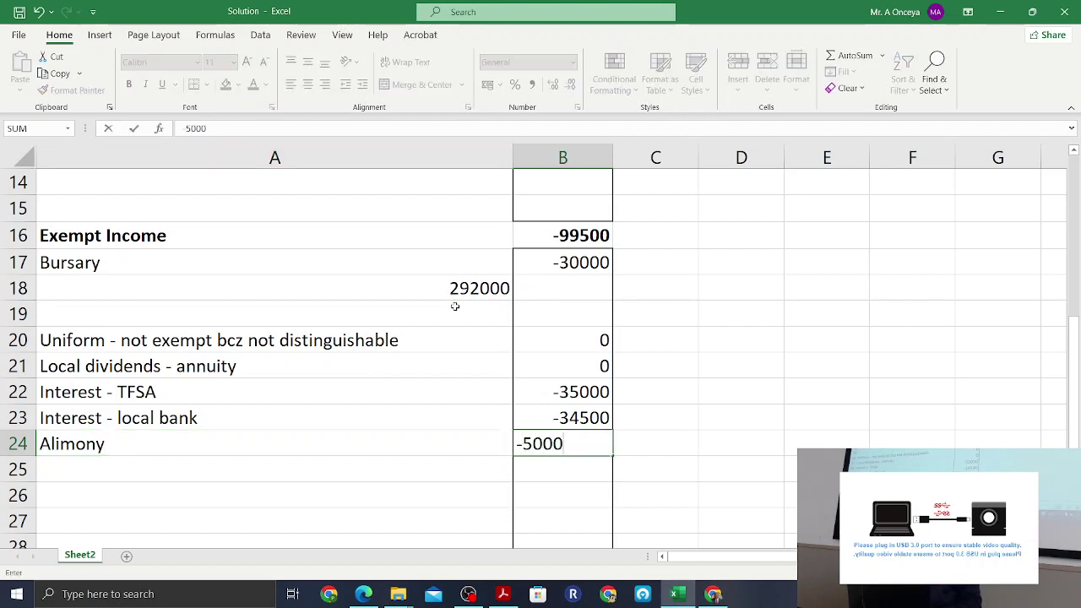
{"action": "key", "text": "Return"}
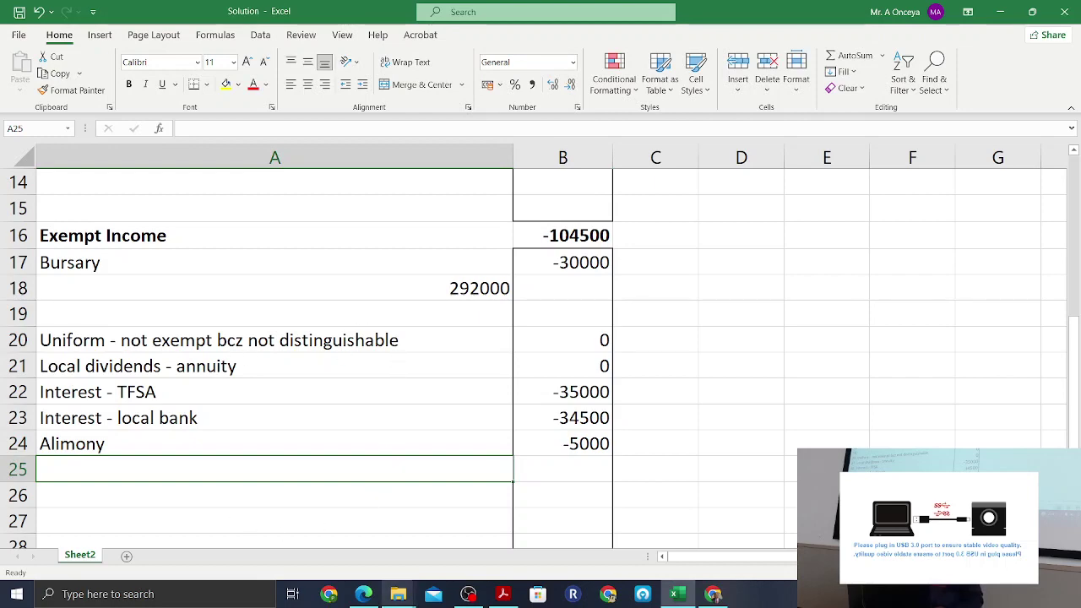
- Switch to the question PDF in Edge and highlight the inherited house, late mother and "rent out the house" phrases in pink
{"action": "left_click", "coordinate": [363, 594]}
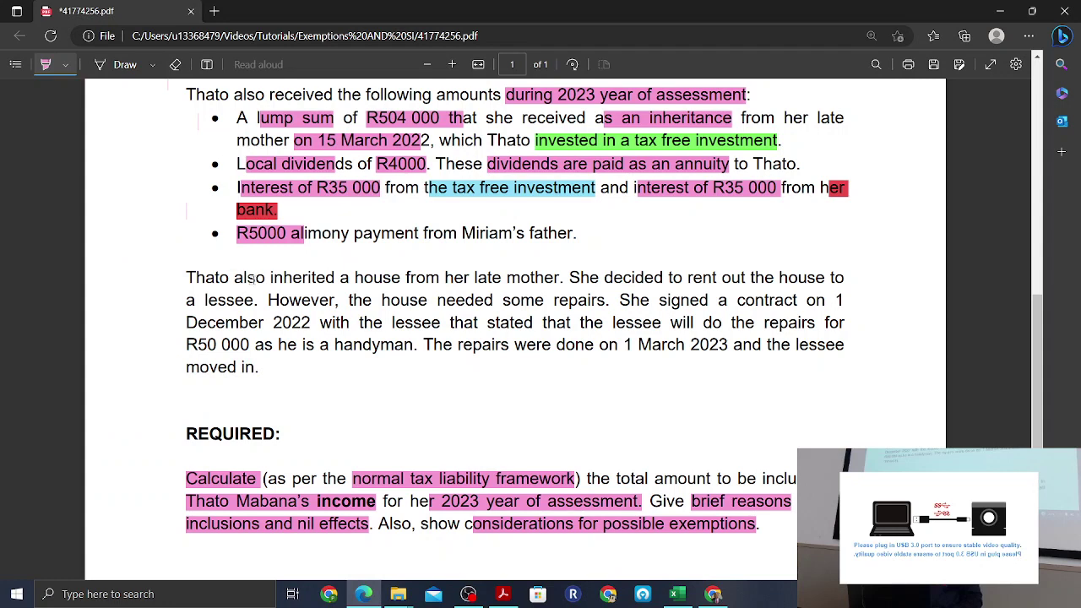
{"action": "left_click_drag", "start_coordinate": [187, 278], "coordinate": [265, 279]}
{"action": "left_click_drag", "start_coordinate": [342, 278], "coordinate": [565, 279]}
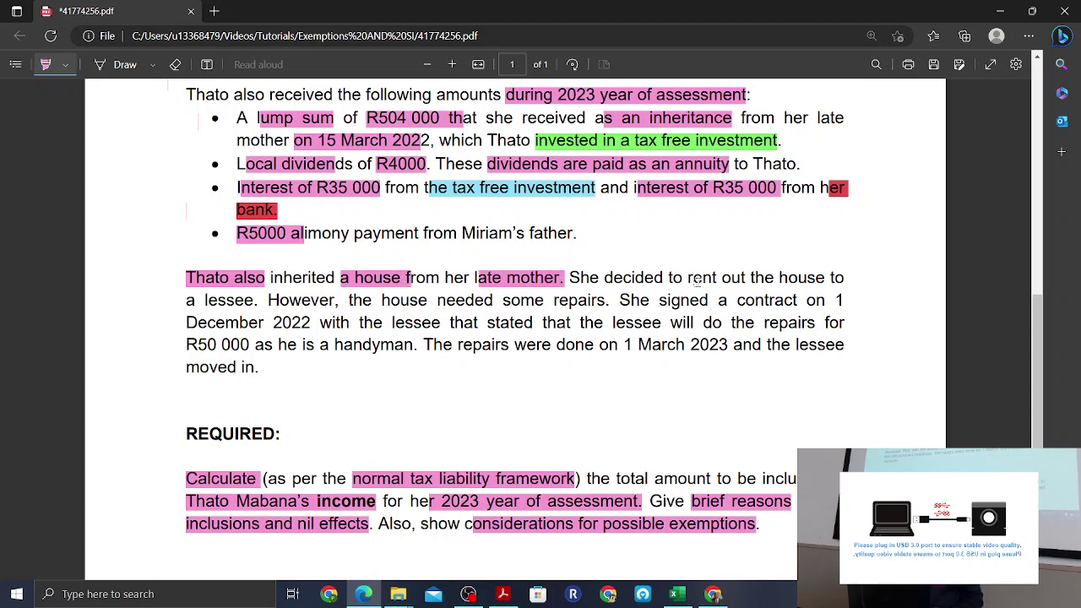
{"action": "left_click_drag", "start_coordinate": [690, 278], "coordinate": [825, 279]}
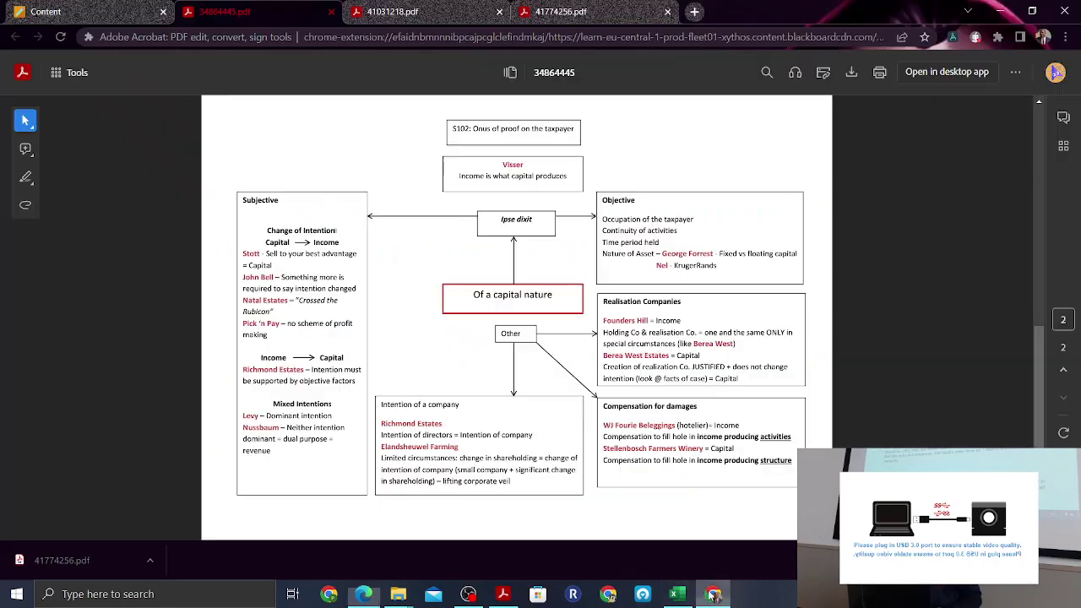
- Switch to the capital nature diagram in Chrome and select the Visser principle "Income is what capital produces"
{"action": "left_click", "coordinate": [714, 594]}
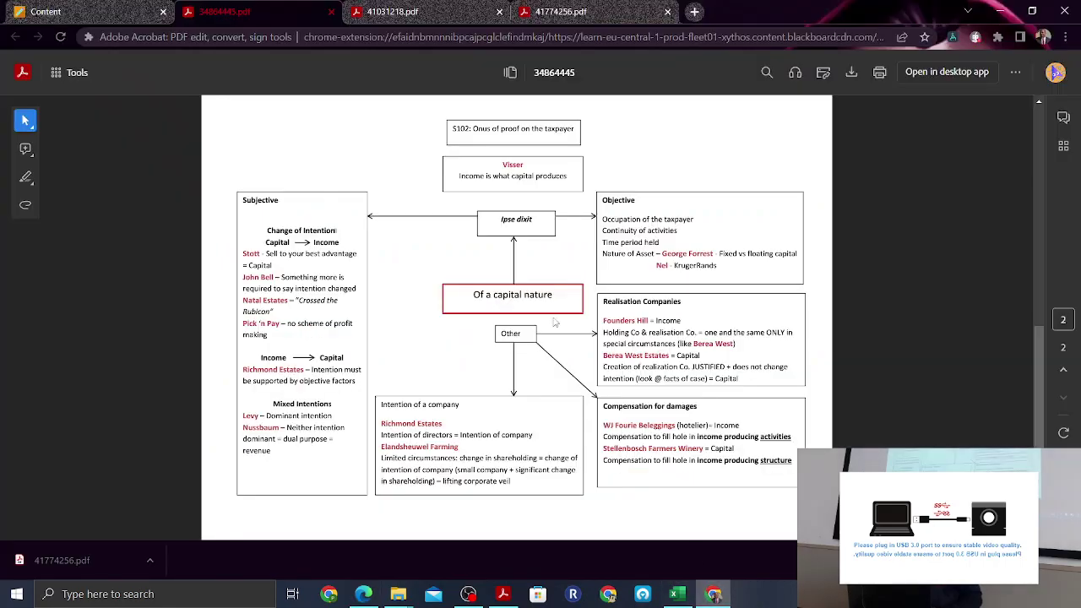
{"action": "scroll", "coordinate": [419, 279], "scroll_direction": "down", "scroll_amount": 1}
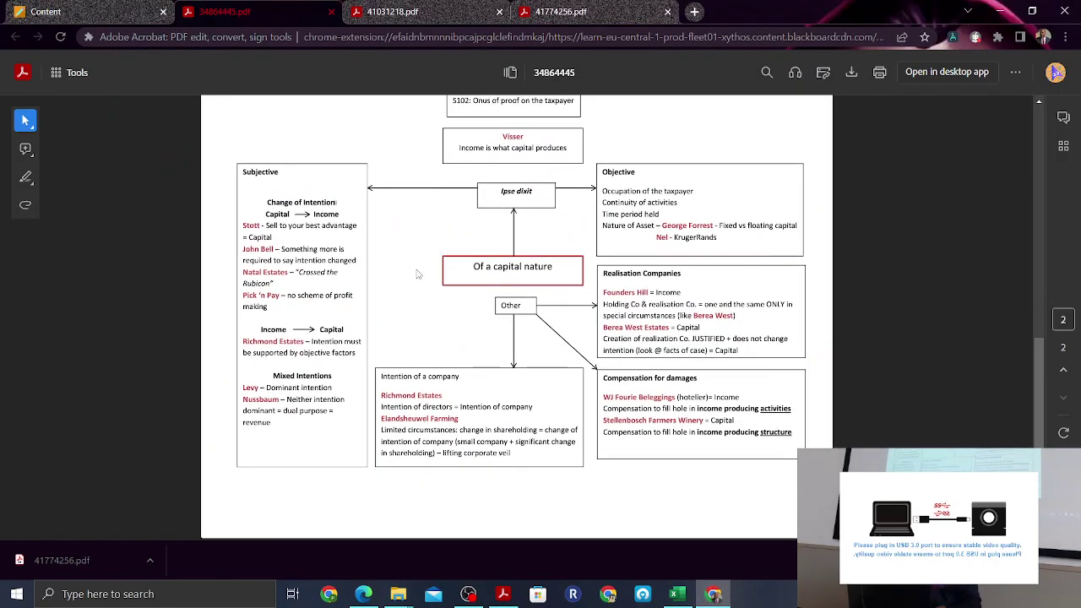
{"action": "scroll", "coordinate": [417, 275], "scroll_direction": "up", "scroll_amount": 2}
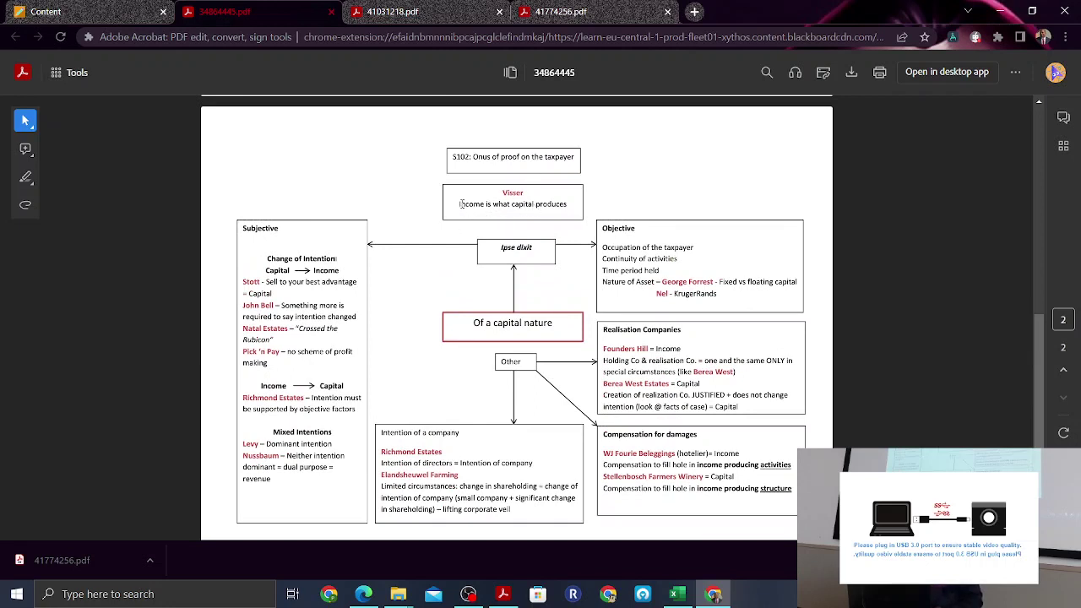
{"action": "left_click_drag", "start_coordinate": [461, 204], "coordinate": [565, 206]}
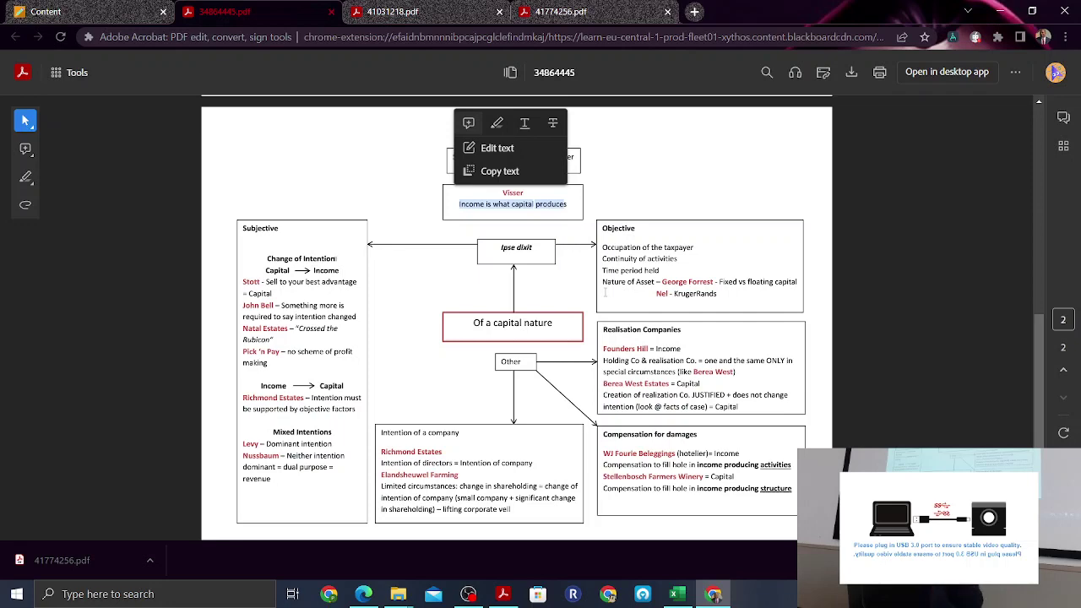
- Switch to the Excel solution and add "House - Capital" with an amount of 0 in row 13 under Gross Income
{"action": "left_click", "coordinate": [677, 594]}
{"action": "left_click", "coordinate": [342, 475]}
{"action": "key", "text": "Up"}
{"action": "key", "text": "Up"}
{"action": "key", "text": "Up"}
{"action": "key", "text": "Up"}
{"action": "key", "text": "Up"}
{"action": "key", "text": "Up"}
{"action": "key", "text": "Up"}
{"action": "key", "text": "Up"}
{"action": "key", "text": "Up"}
{"action": "key", "text": "Up"}
{"action": "key", "text": "Up"}
{"action": "key", "text": "Up"}
{"action": "key", "text": "Up"}
{"action": "key", "text": "Up"}
{"action": "key", "text": "Up"}
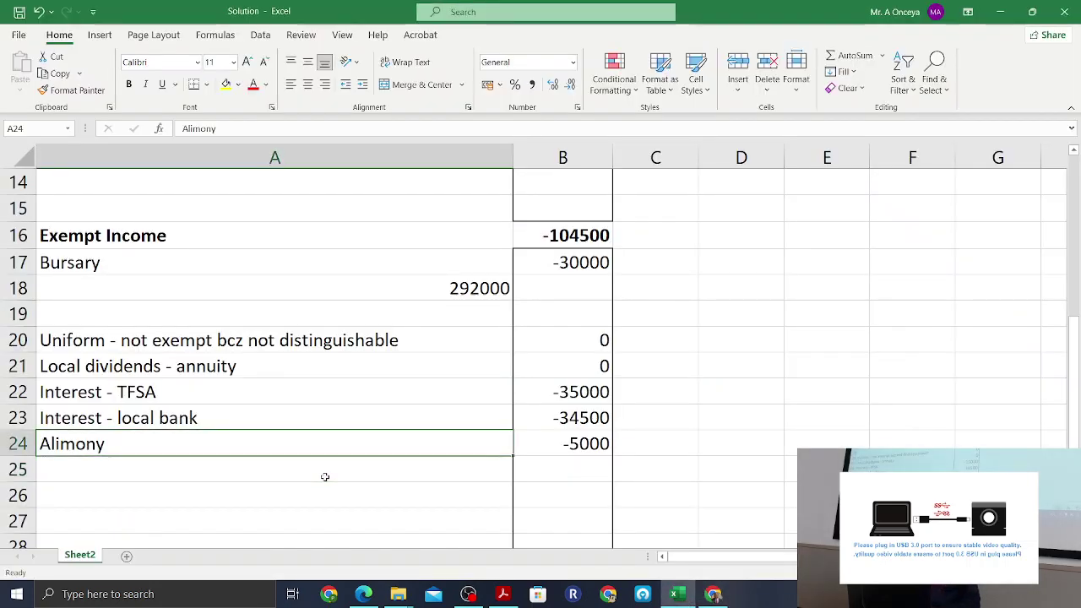
{"action": "key", "text": "Down"}
{"action": "key", "text": "Down"}
{"action": "key", "text": "Down"}
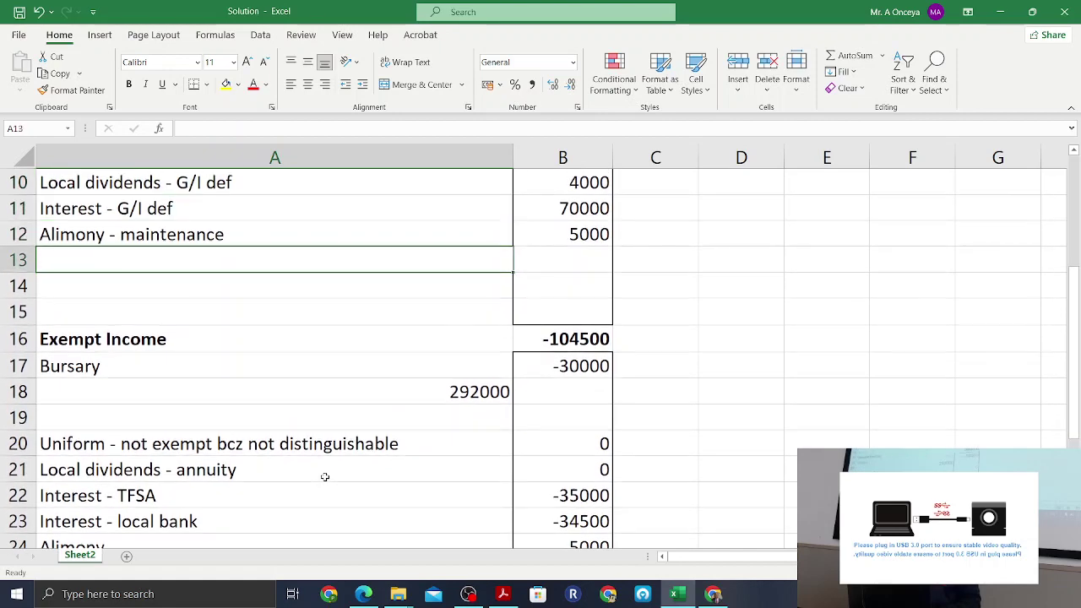
{"action": "type", "text": "House - Capital"}
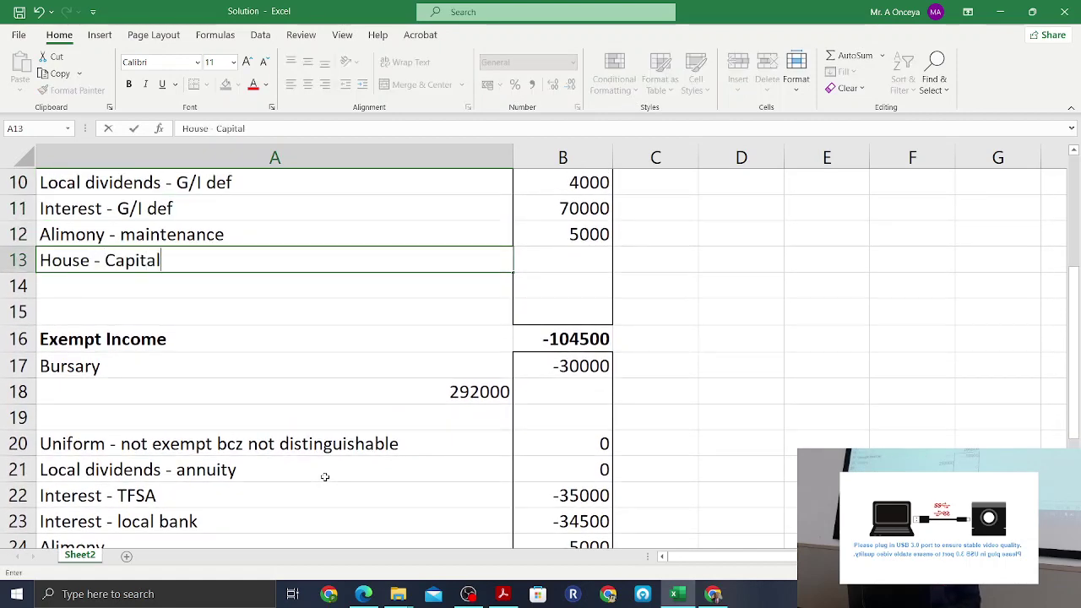
{"action": "key", "text": "Tab"}
{"action": "type", "text": "0"}
{"action": "key", "text": "Return"}
{"action": "key", "text": "Return"}
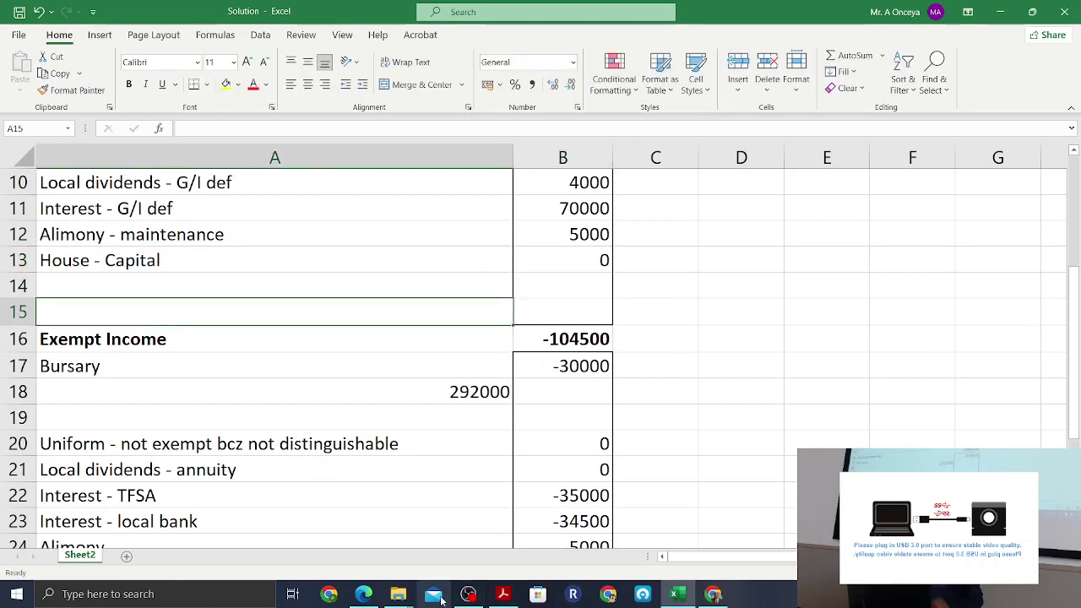
- Switch to the question PDF in Edge and highlight "some repairs" in yellow
{"action": "left_click", "coordinate": [363, 594]}
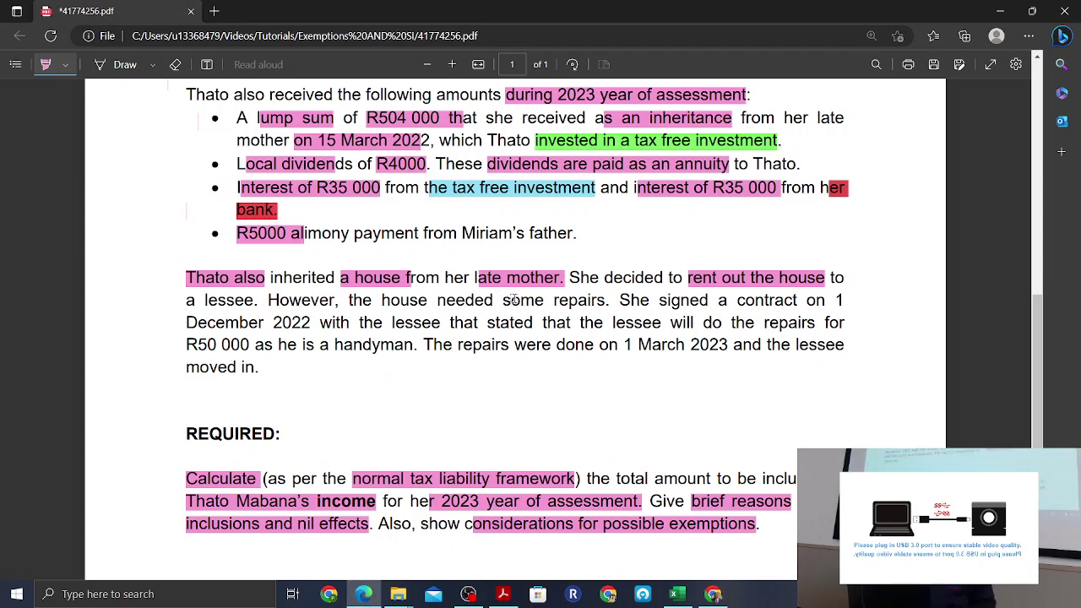
{"action": "left_click_drag", "start_coordinate": [503, 300], "coordinate": [595, 301]}
{"action": "right_click", "coordinate": [594, 302]}
{"action": "mouse_move", "coordinate": [786, 261]}
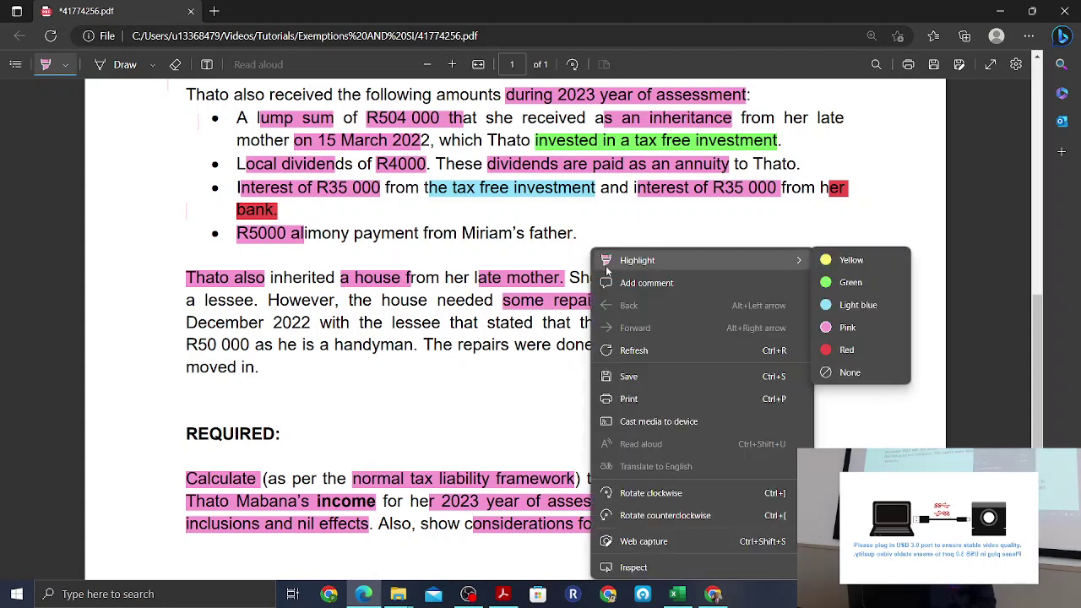
{"action": "left_click", "coordinate": [824, 260]}
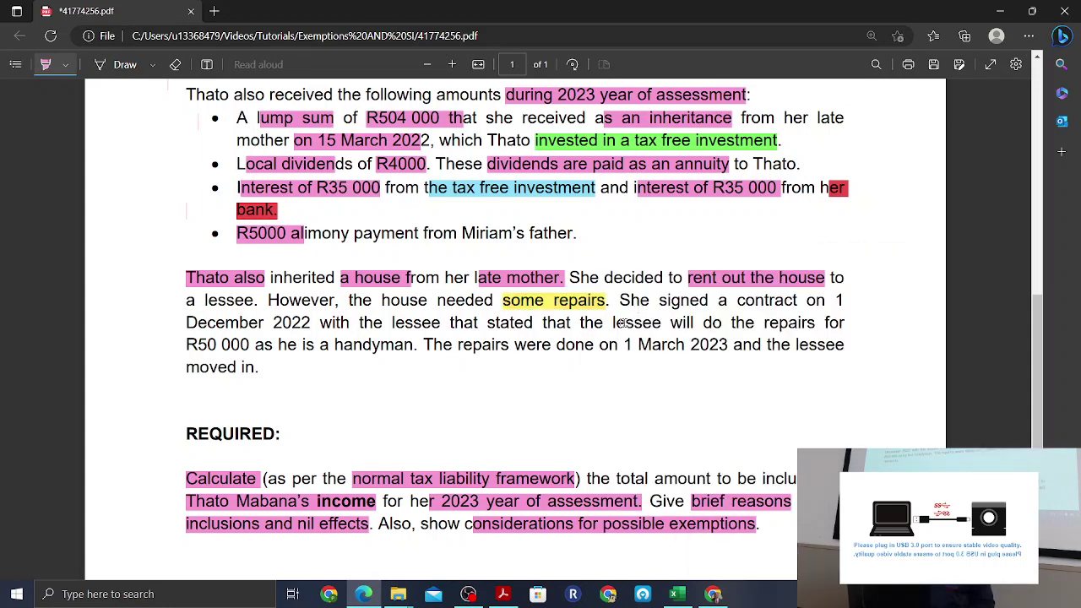
- Highlight "signed a contract" in the inherited house paragraph in red
{"action": "left_click_drag", "start_coordinate": [661, 301], "coordinate": [797, 302]}
{"action": "right_click", "coordinate": [784, 301]}
{"action": "mouse_move", "coordinate": [909, 268]}
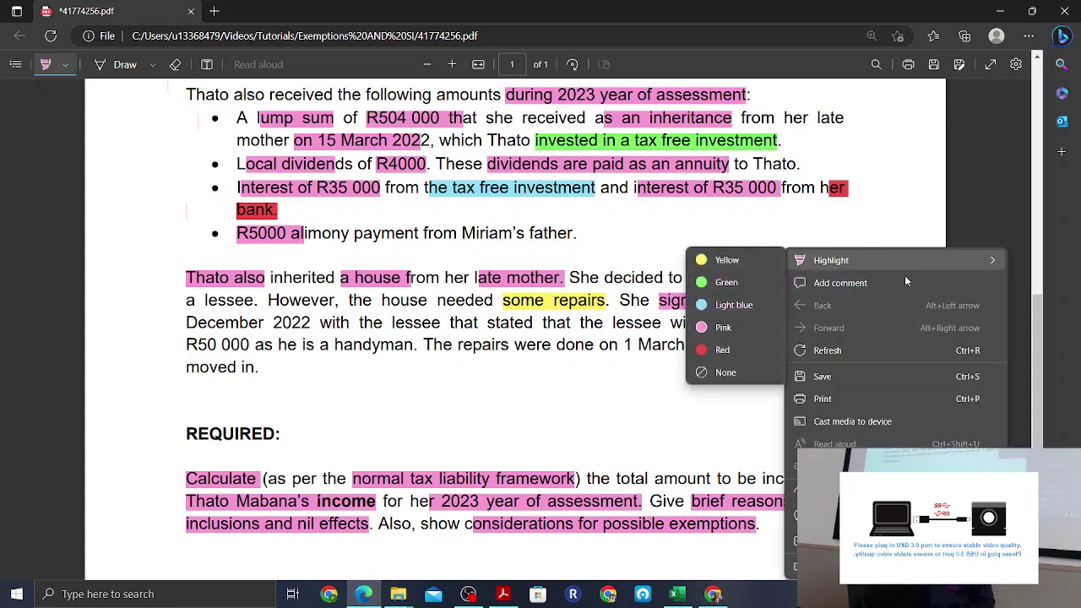
{"action": "left_click", "coordinate": [722, 349]}
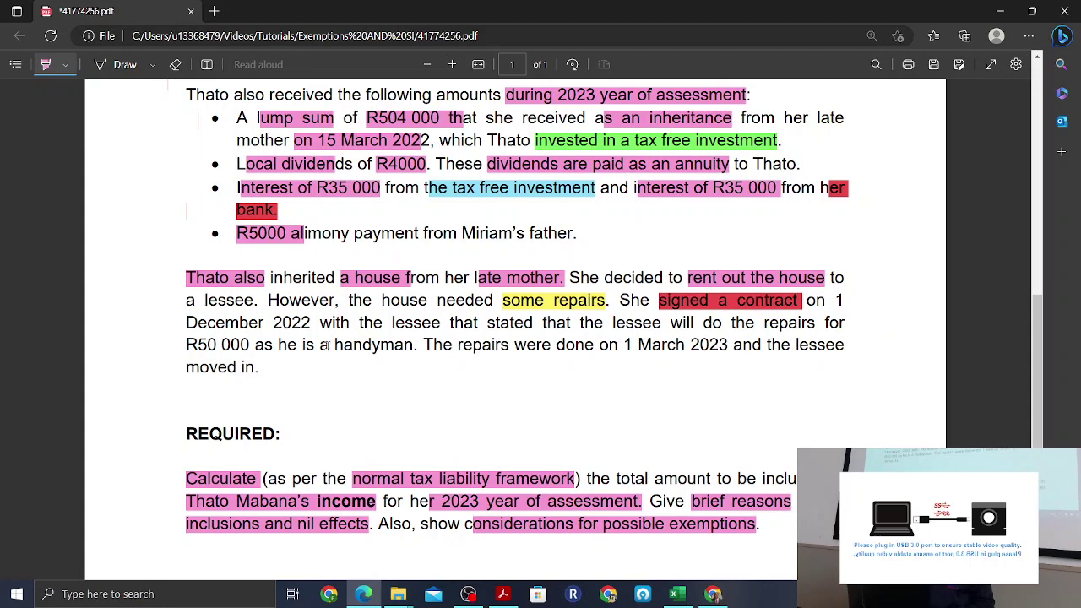
- Highlight the 1 December 2022 contract date, "lessee will do the repairs" and "R50 000" in pink
{"action": "left_click_drag", "start_coordinate": [311, 324], "coordinate": [834, 301]}
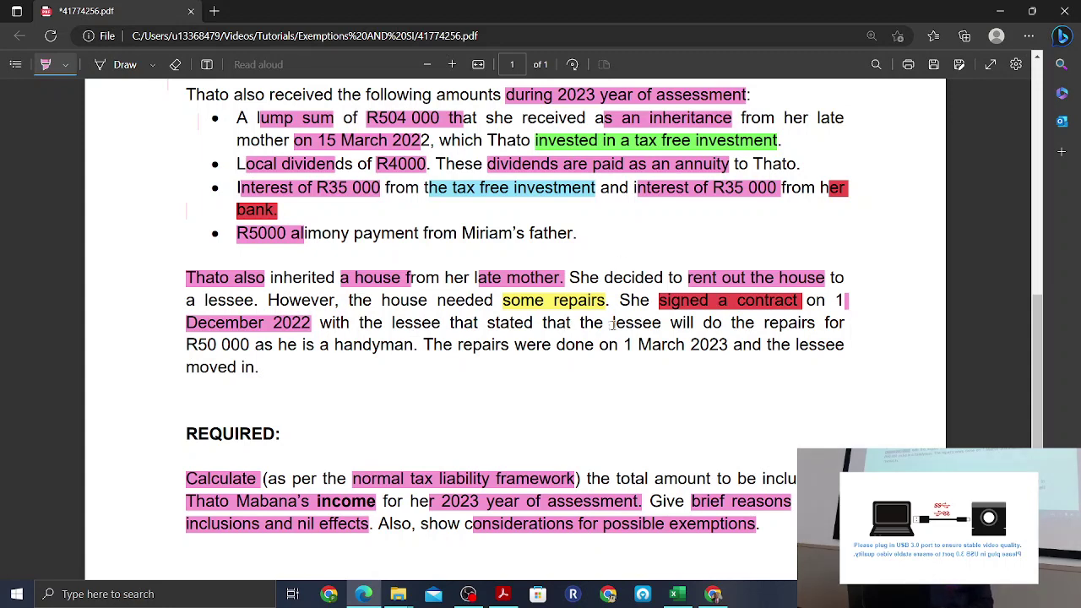
{"action": "left_click_drag", "start_coordinate": [614, 324], "coordinate": [816, 325]}
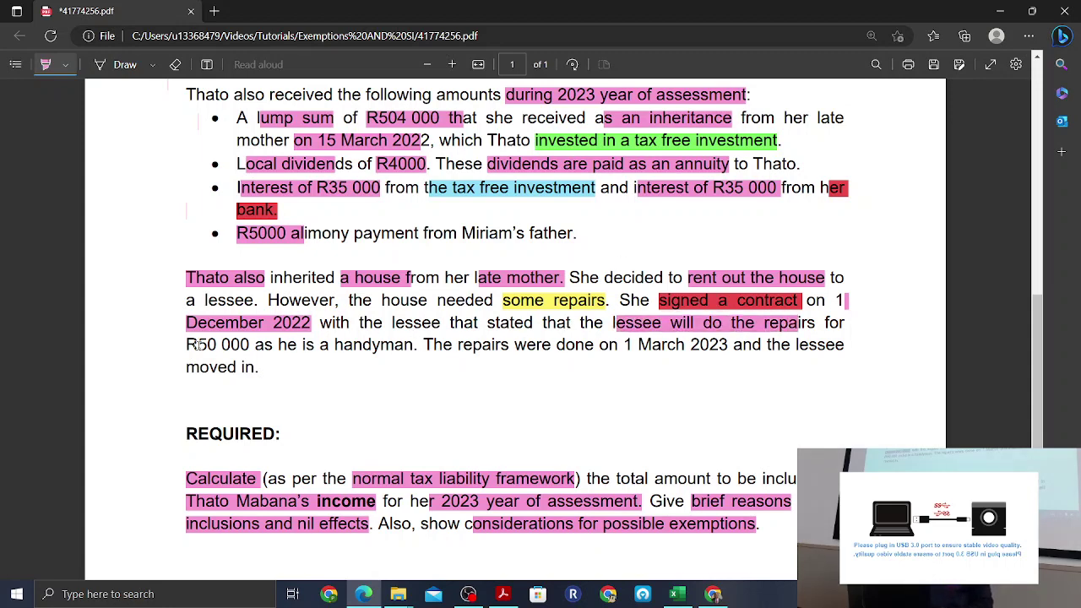
{"action": "left_click_drag", "start_coordinate": [186, 345], "coordinate": [250, 345]}
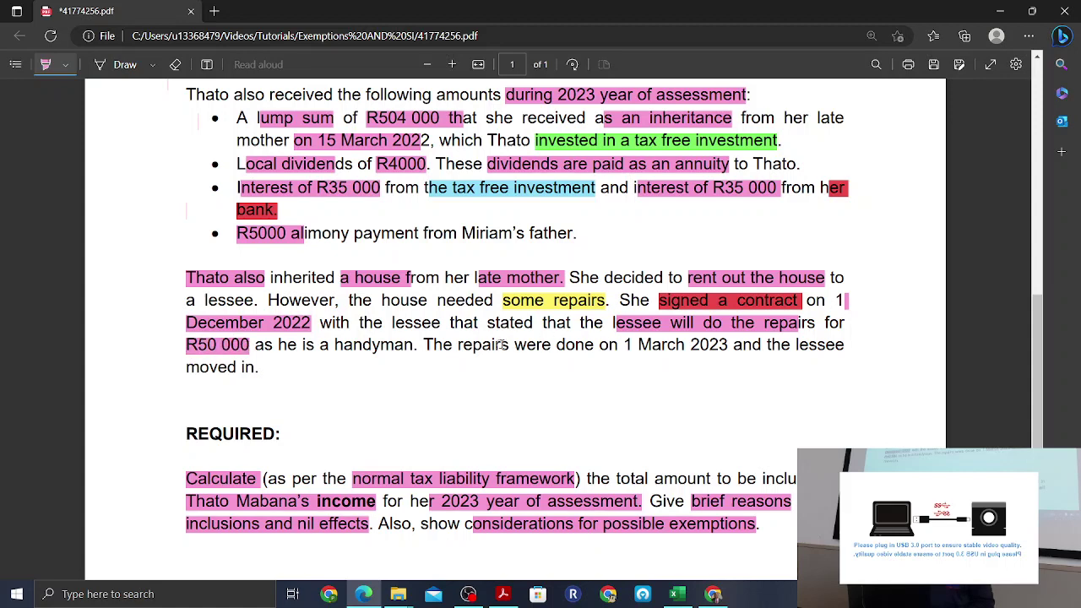
- Highlight "repairs were done on" in pink and "March 2023" in red, and save the PDF
{"action": "left_click_drag", "start_coordinate": [463, 345], "coordinate": [743, 345]}
{"action": "right_click", "coordinate": [714, 344]}
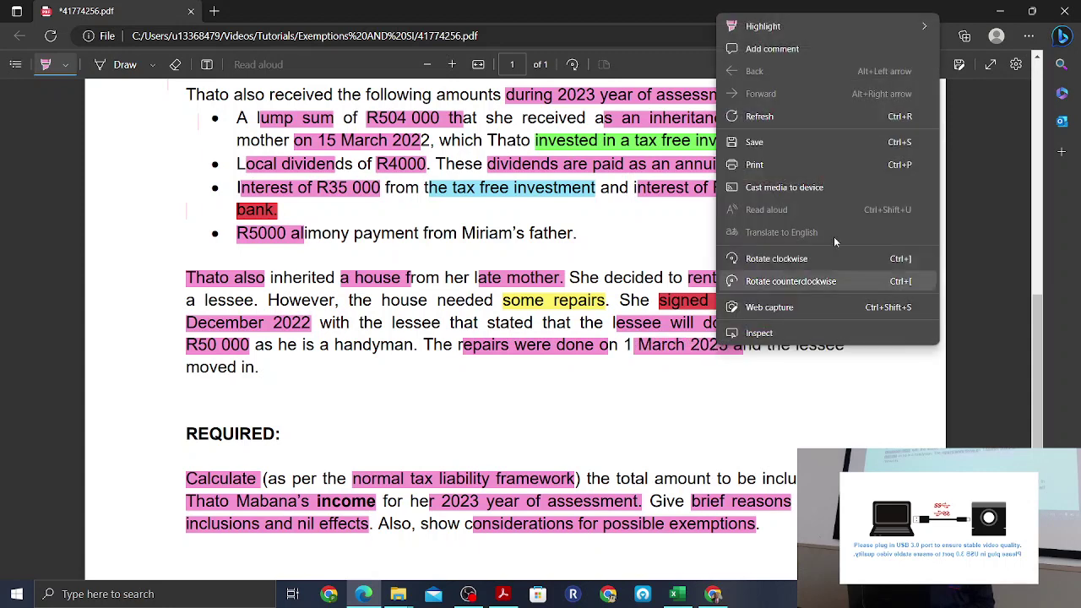
{"action": "mouse_move", "coordinate": [862, 32]}
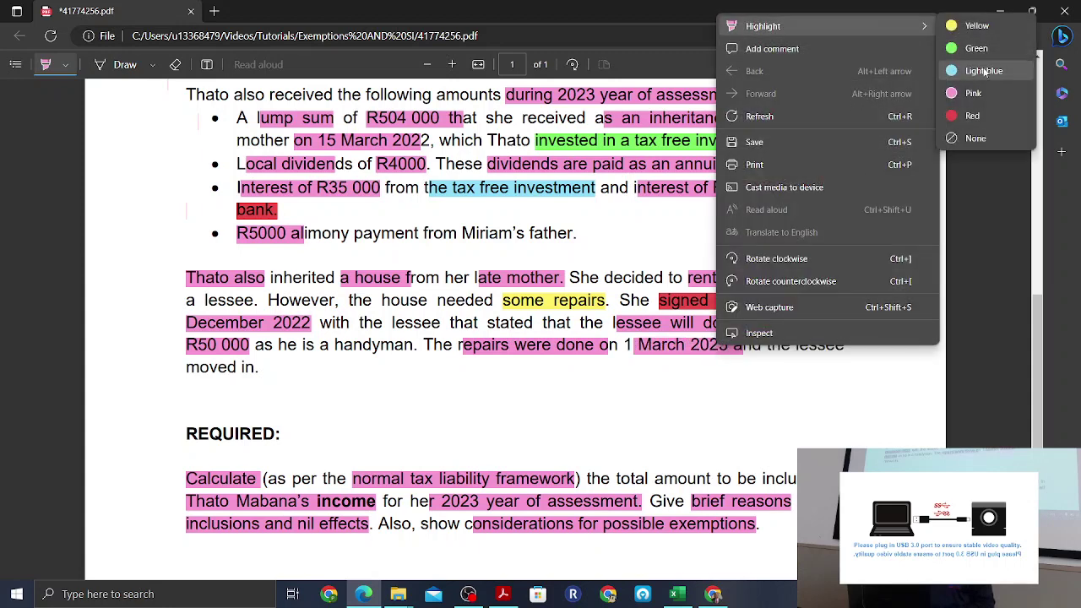
{"action": "left_click", "coordinate": [970, 115]}
{"action": "key", "text": "ctrl+s"}
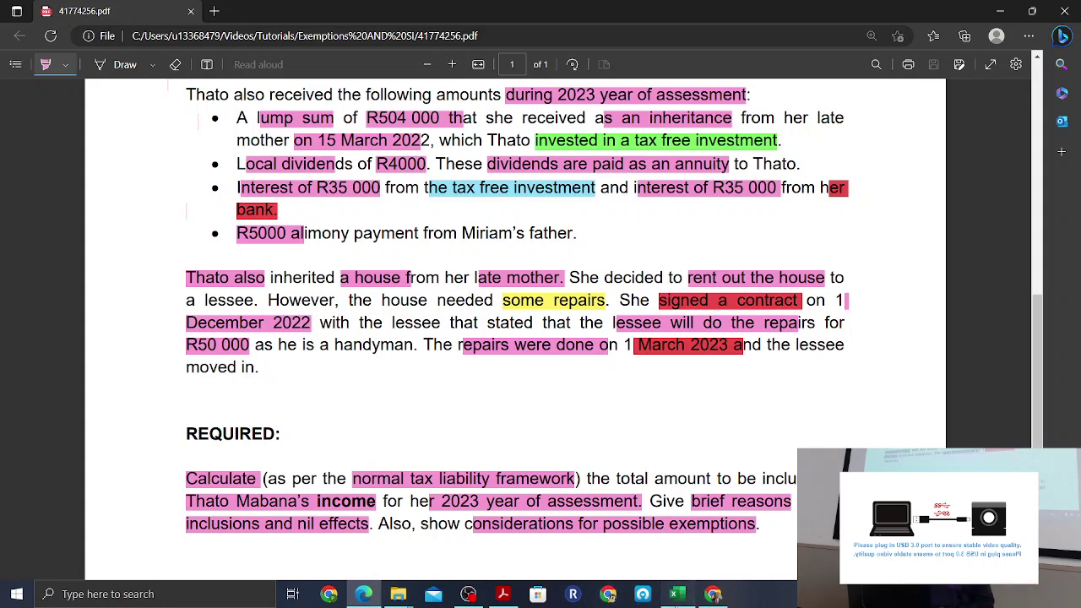
- Switch to the Excel solution and add "Repairs" with an amount of 50000 in row 14 under Gross Income
{"action": "left_click", "coordinate": [677, 594]}
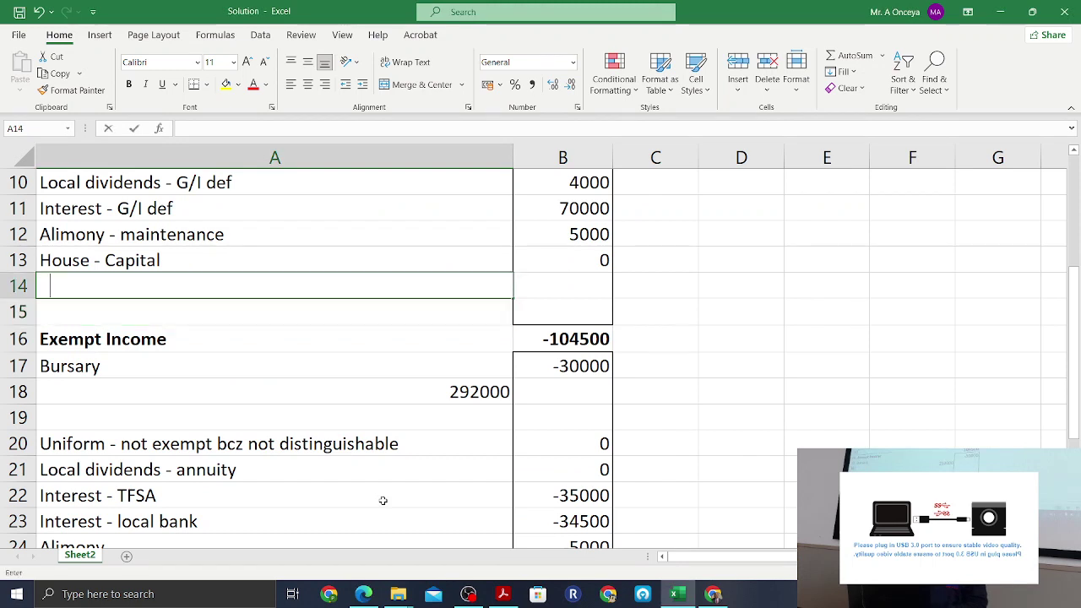
{"action": "type", "text": "Repairs"}
{"action": "key", "text": "BackSpace"}
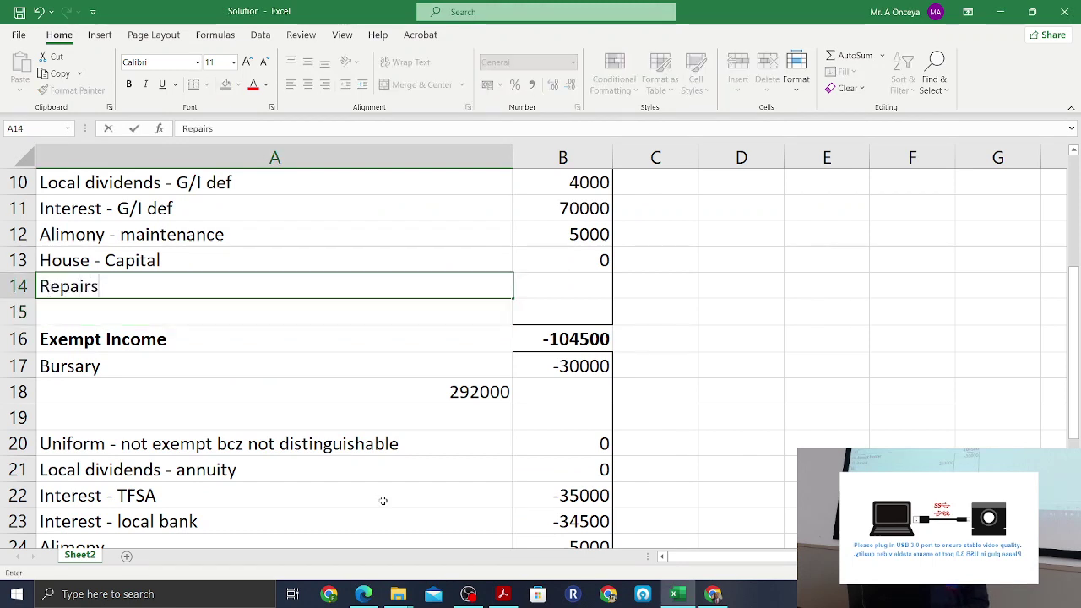
{"action": "key", "text": "Tab"}
{"action": "type", "text": "50000"}
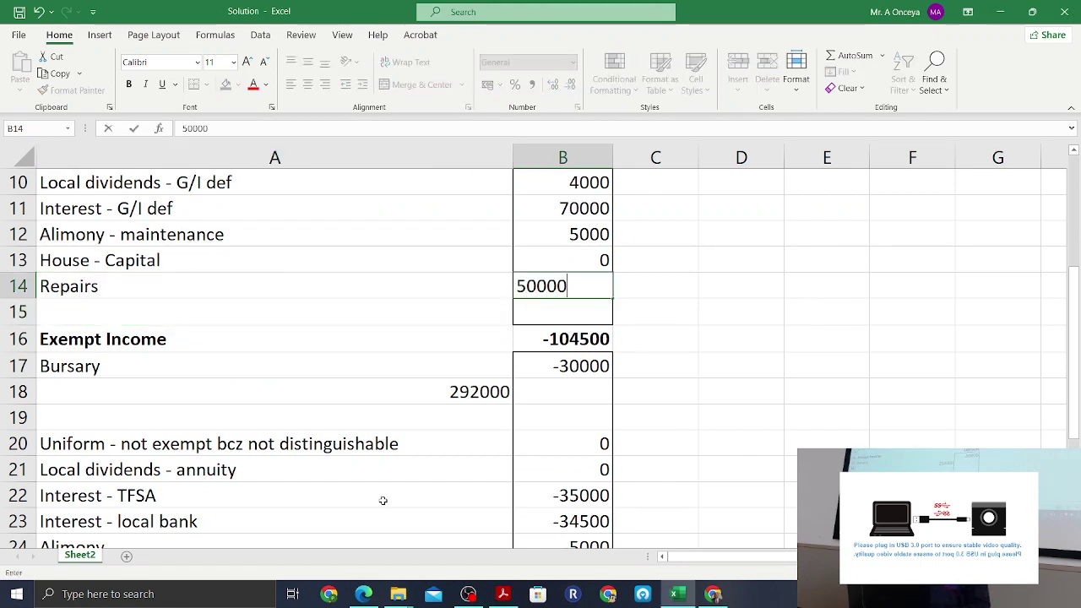
{"action": "key", "text": "Return"}
{"action": "key", "text": "ctrl+d"}
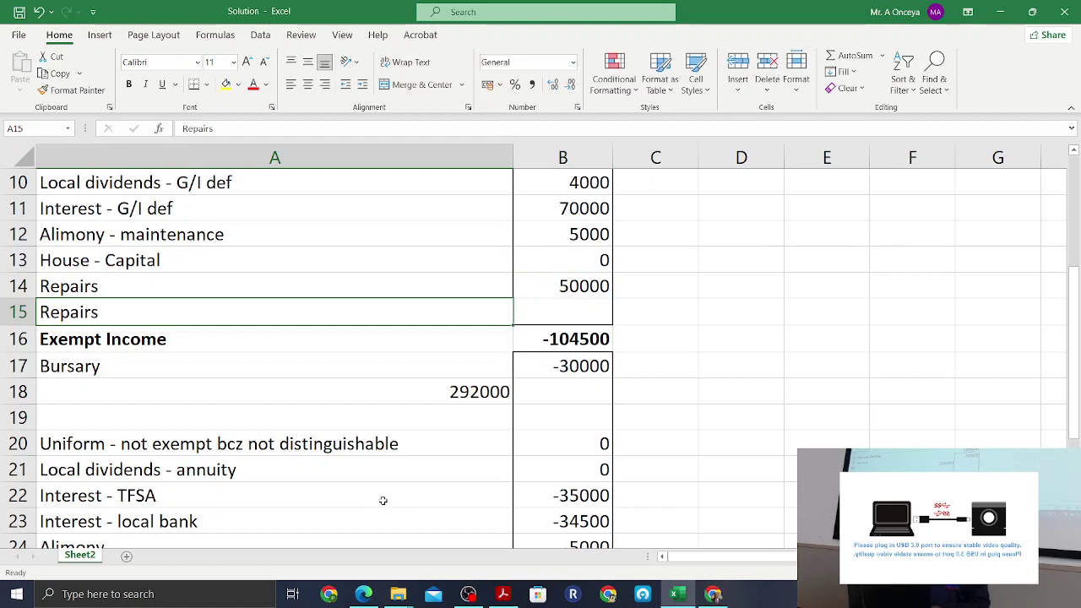
{"action": "key", "text": "Down"}
{"action": "key", "text": "Up"}
{"action": "key", "text": "Delete"}
{"action": "key", "text": "Right"}
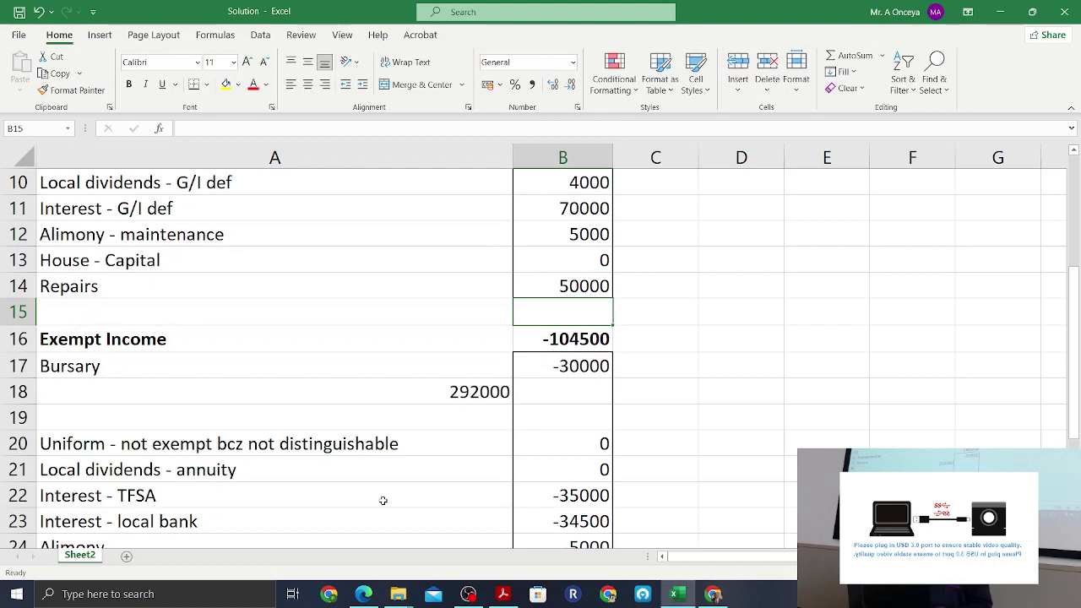
- Switch to the "Textbook and Act" window in File Explorer and go up to the "2022 BEL200" folder
{"action": "left_click", "coordinate": [398, 594]}
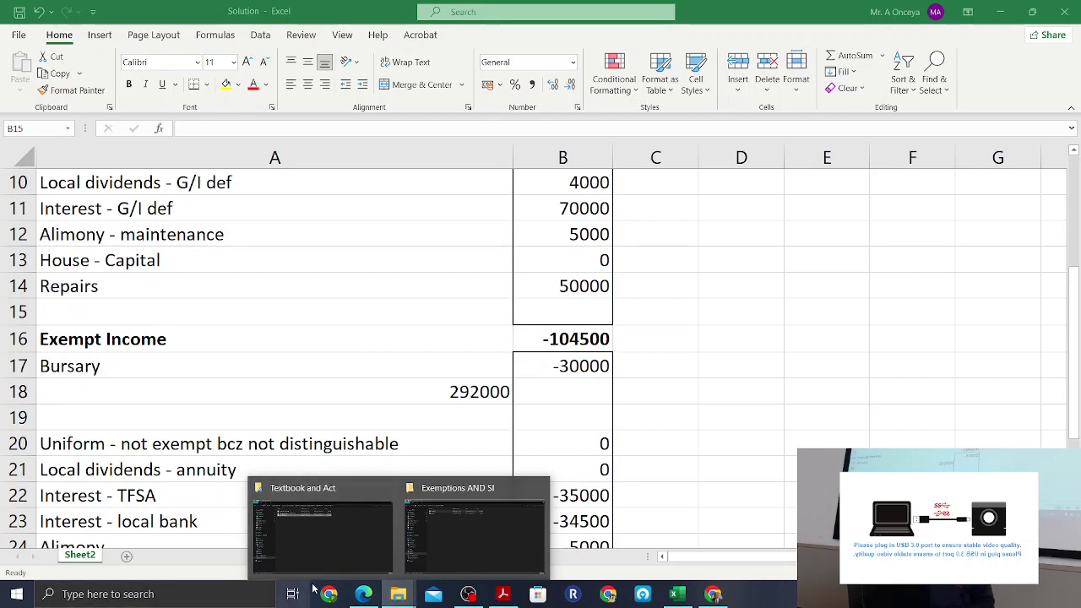
{"action": "left_click", "coordinate": [288, 488]}
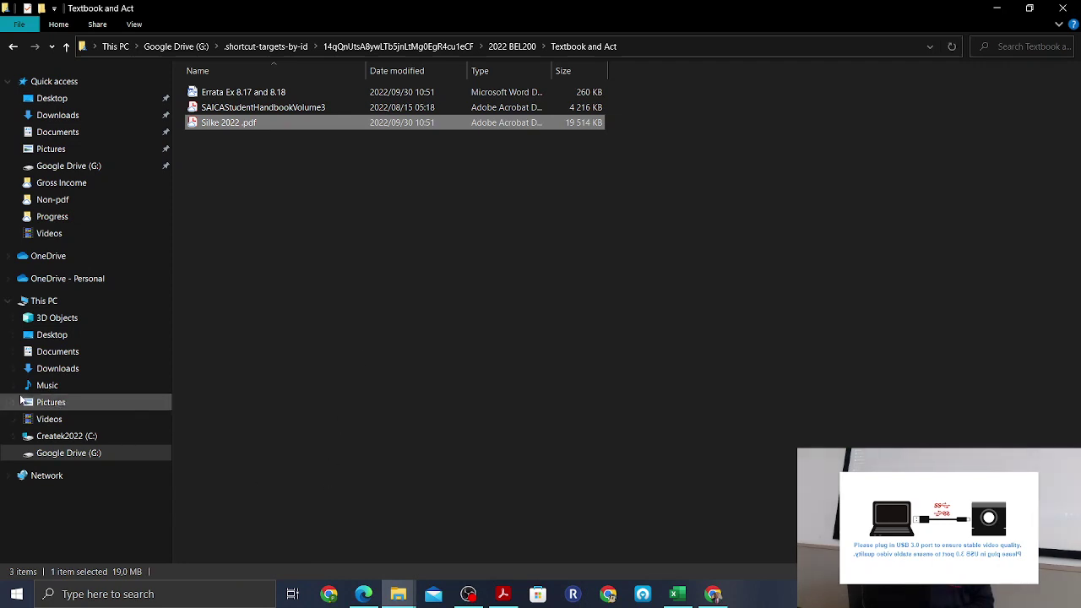
{"action": "left_click", "coordinate": [490, 46]}
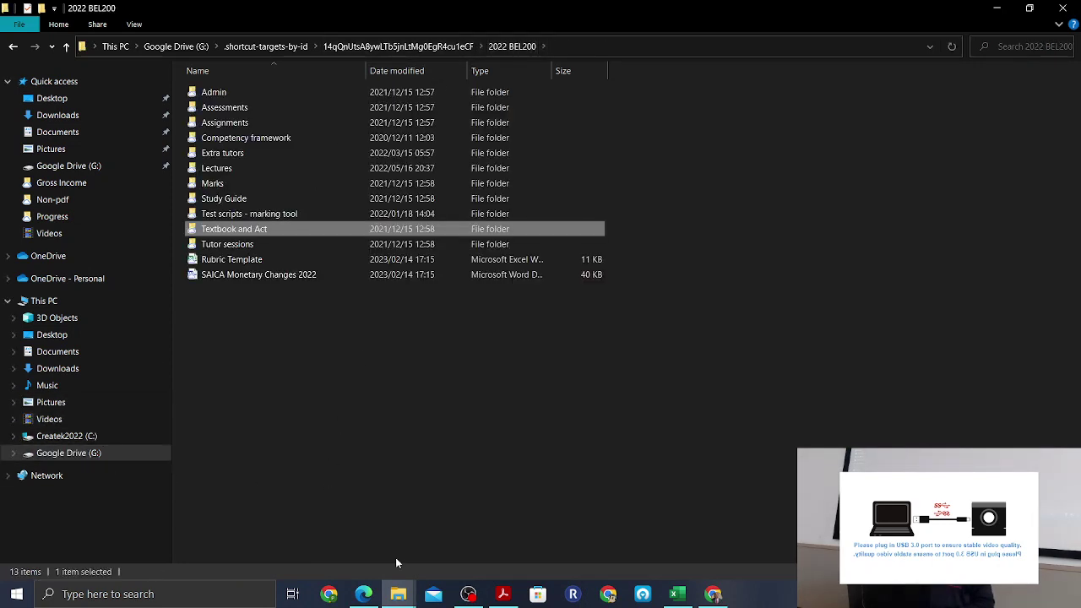
- Open the My Drive folder on Google Drive (G:)
{"action": "left_click", "coordinate": [111, 453]}
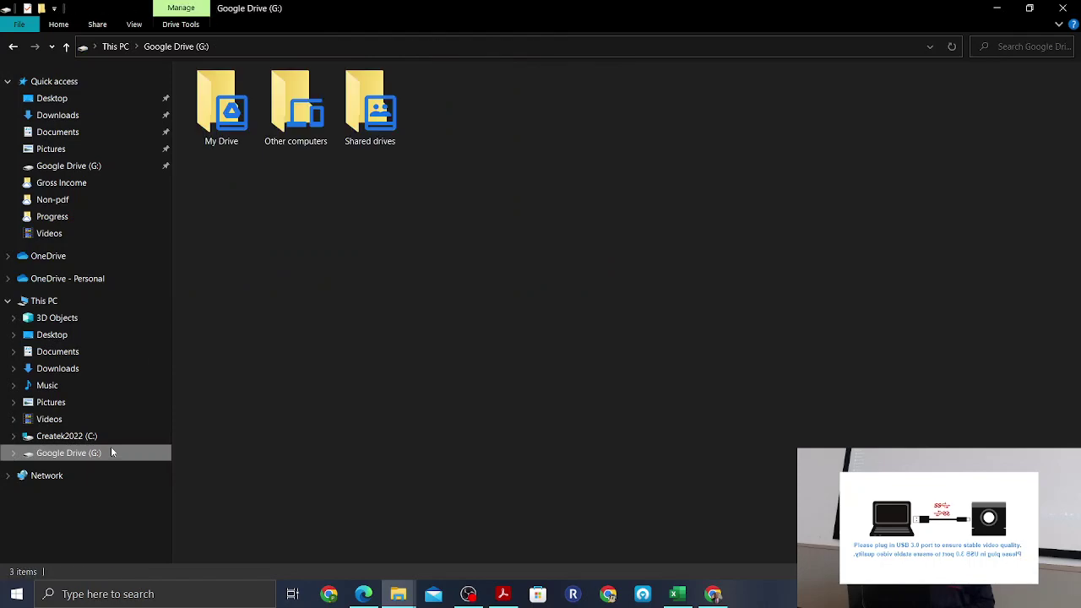
{"action": "double_click", "coordinate": [226, 127]}
{"action": "left_click", "coordinate": [235, 472]}
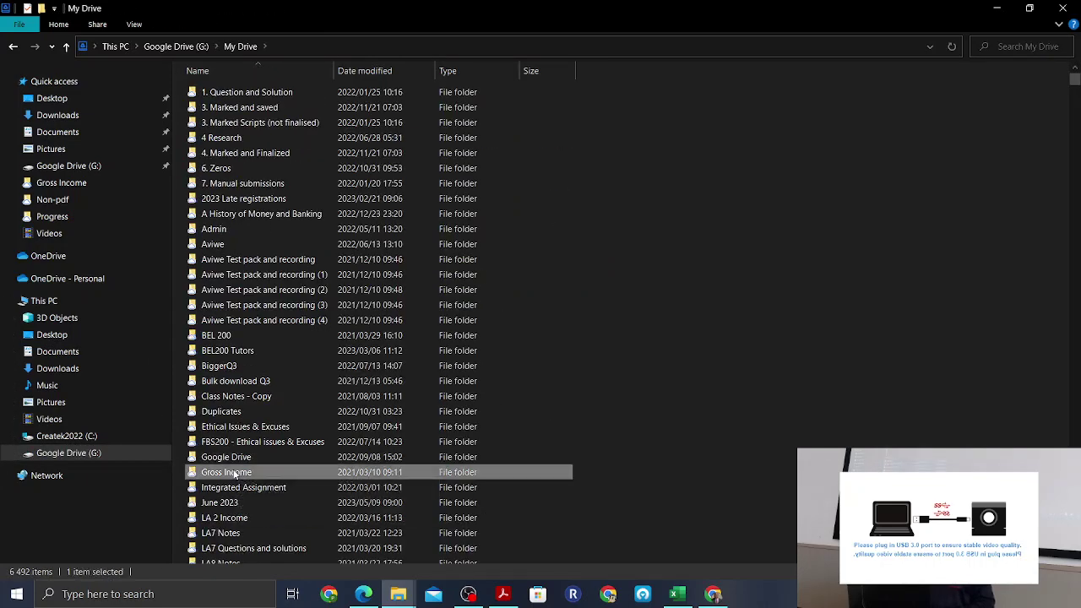
- Find the 2023 BEL200 shortcut in My Drive and open its folder
{"action": "key", "text": "Down"}
{"action": "key", "text": "Down"}
{"action": "key", "text": "Down"}
{"action": "key", "text": "Down"}
{"action": "key", "text": "Down"}
{"action": "key", "text": "Down"}
{"action": "key", "text": "Down"}
{"action": "key", "text": "Down"}
{"action": "key", "text": "Down"}
{"action": "key", "text": "Down"}
{"action": "key", "text": "Down"}
{"action": "key", "text": "Down"}
{"action": "key", "text": "Down"}
{"action": "key", "text": "Down"}
{"action": "key", "text": "Down"}
{"action": "key", "text": "Down"}
{"action": "key", "text": "Down"}
{"action": "key", "text": "Down"}
{"action": "key", "text": "Down"}
{"action": "key", "text": "Down"}
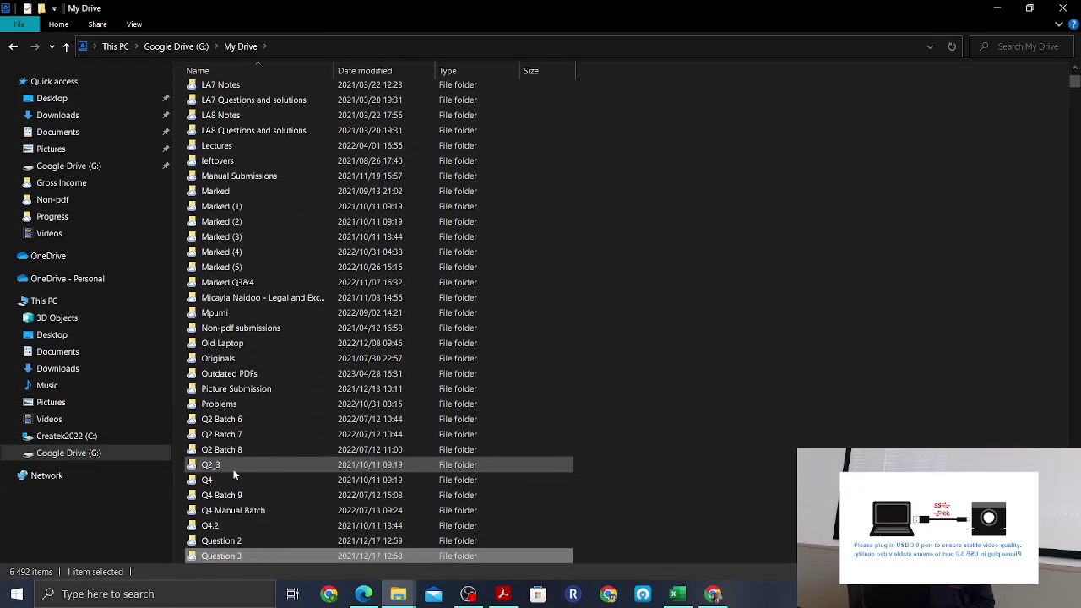
{"action": "key", "text": "Down"}
{"action": "key", "text": "Down"}
{"action": "key", "text": "Down"}
{"action": "key", "text": "Down"}
{"action": "key", "text": "Down"}
{"action": "key", "text": "Down"}
{"action": "key", "text": "Down"}
{"action": "key", "text": "Down"}
{"action": "key", "text": "Down"}
{"action": "key", "text": "Down"}
{"action": "key", "text": "Down"}
{"action": "key", "text": "Down"}
{"action": "key", "text": "Down"}
{"action": "key", "text": "Up"}
{"action": "key", "text": "Up"}
{"action": "key", "text": "Up"}
{"action": "key", "text": "Up"}
{"action": "key", "text": "Up"}
{"action": "key", "text": "Up"}
{"action": "key", "text": "Up"}
{"action": "key", "text": "Up"}
{"action": "key", "text": "Up"}
{"action": "key", "text": "Up"}
{"action": "key", "text": "Up"}
{"action": "key", "text": "Up"}
{"action": "key", "text": "Up"}
{"action": "key", "text": "Up"}
{"action": "key", "text": "Up"}
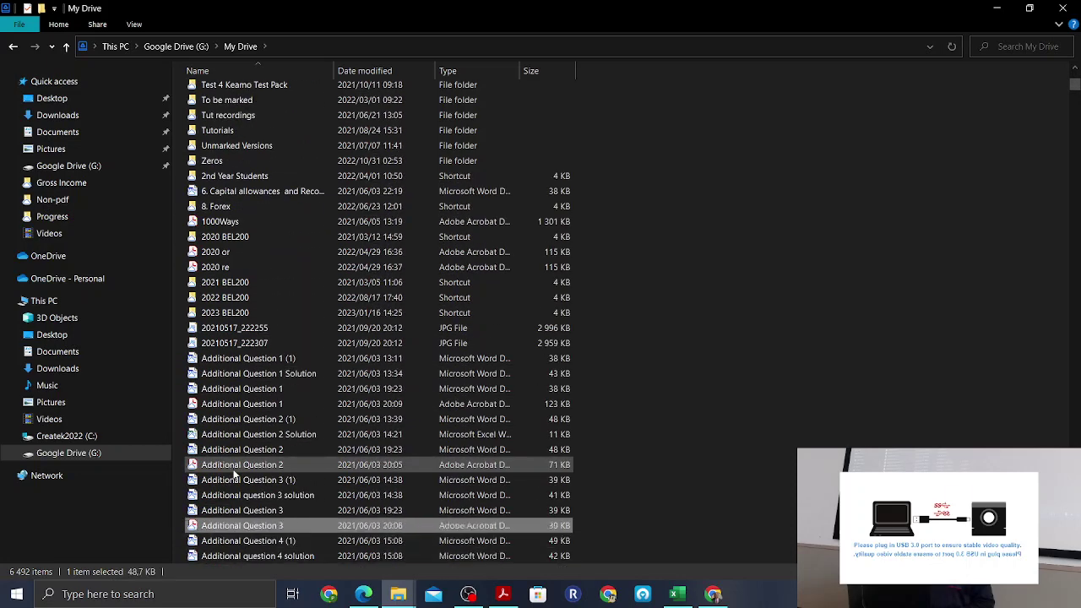
{"action": "key", "text": "Up"}
{"action": "key", "text": "Return"}
- Open the Tutor sessions folder inside 2023 BEL200
{"action": "key", "text": "Down"}
{"action": "key", "text": "Down"}
{"action": "key", "text": "Down"}
{"action": "key", "text": "Down"}
{"action": "key", "text": "Down"}
{"action": "key", "text": "Down"}
{"action": "key", "text": "Down"}
{"action": "key", "text": "Down"}
{"action": "key", "text": "Down"}
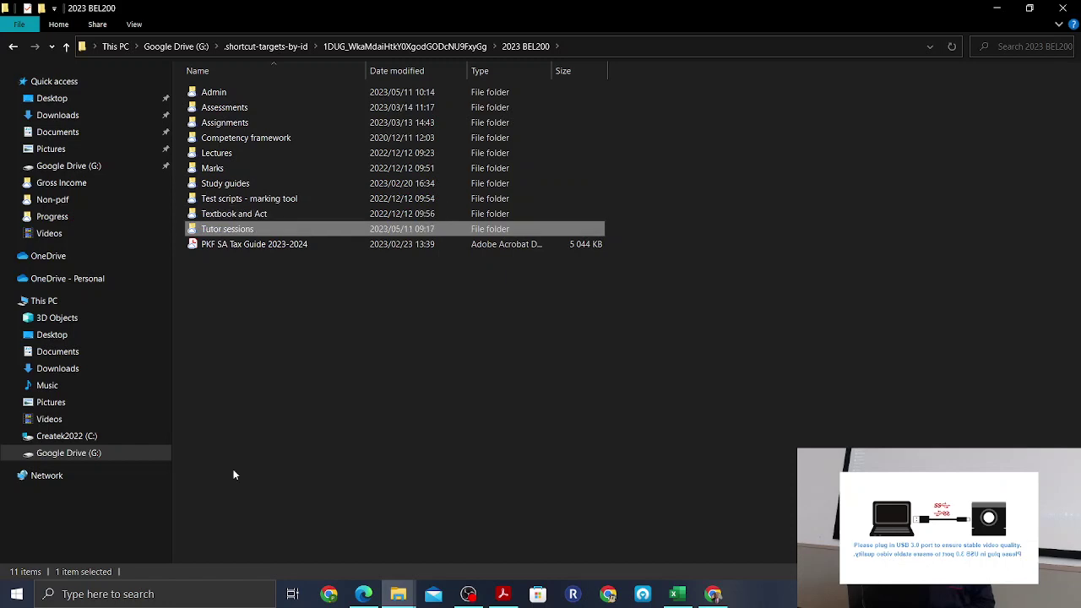
{"action": "key", "text": "Return"}
- Open the "Special inclusions and Exempt income" folder and display the image QR register.png
{"action": "key", "text": "Down"}
{"action": "key", "text": "Down"}
{"action": "key", "text": "Down"}
{"action": "key", "text": "Up"}
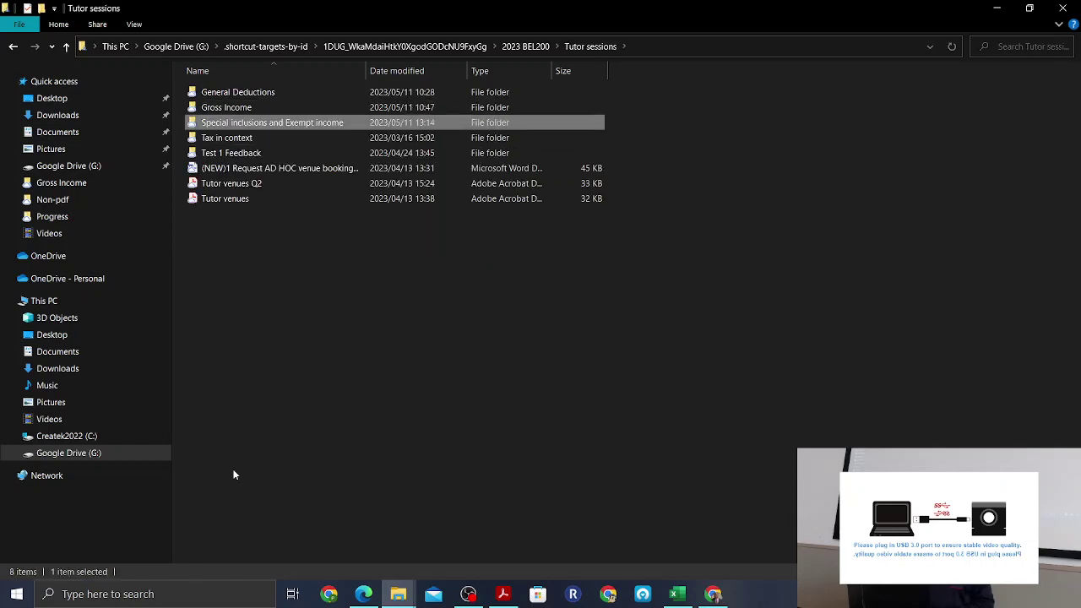
{"action": "key", "text": "Return"}
{"action": "key", "text": "Down"}
{"action": "key", "text": "Up"}
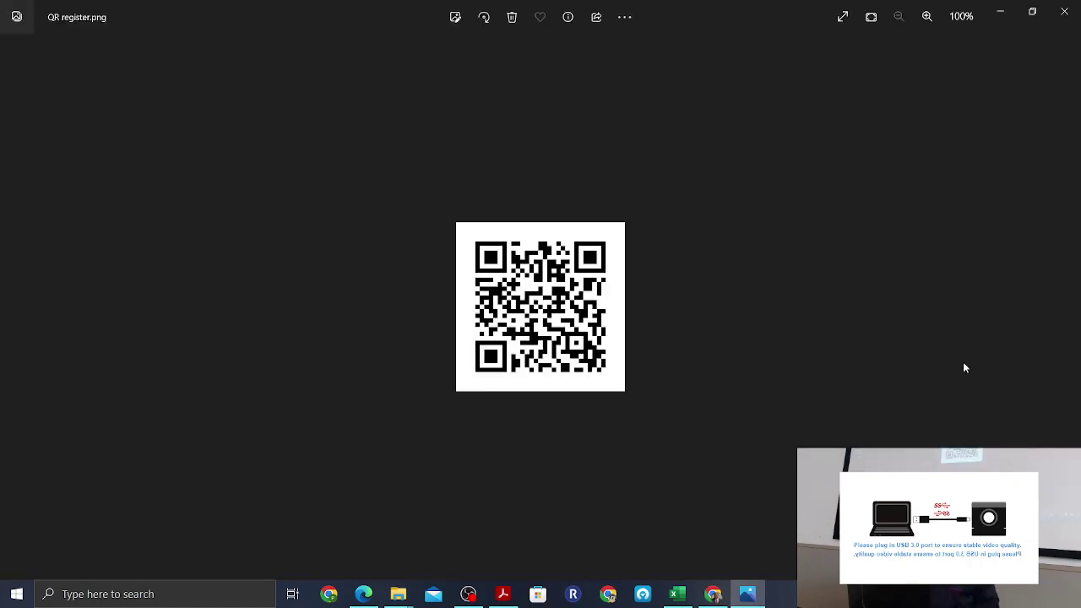
- Enlarge the QR code image to 214% so that it can be scanned
{"action": "left_click", "coordinate": [927, 17]}
{"action": "left_click", "coordinate": [927, 17]}
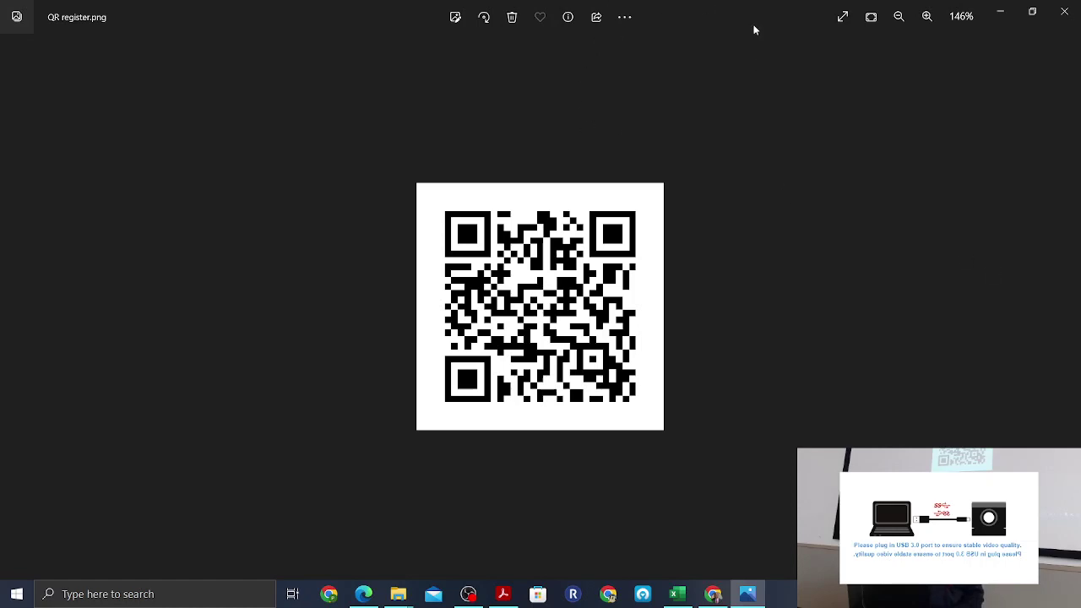
{"action": "left_click", "coordinate": [934, 14]}
{"action": "left_click", "coordinate": [936, 14]}
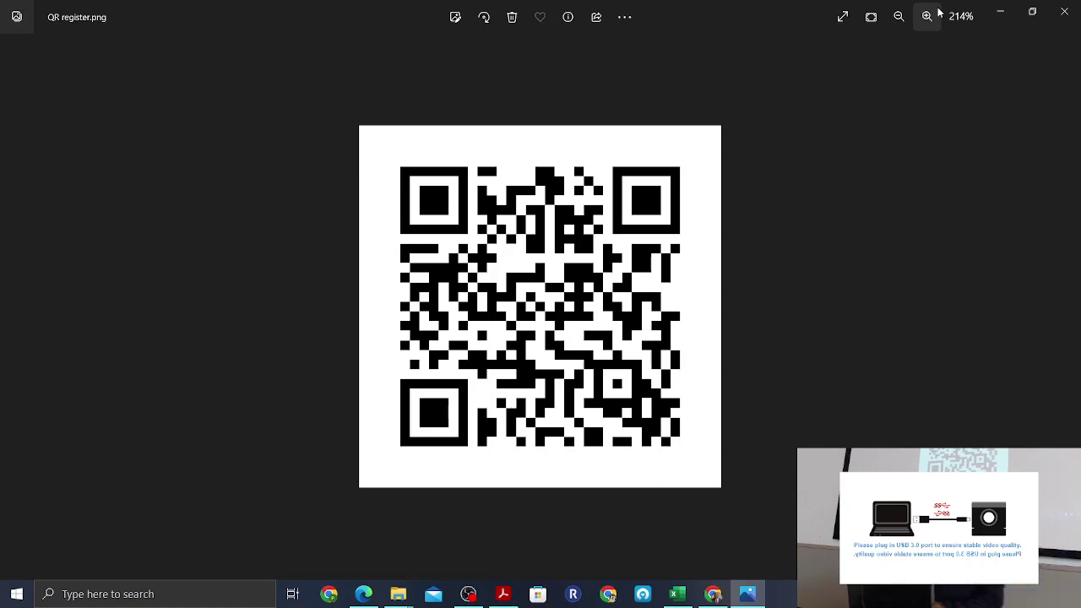
- Switch to the OBS window
{"action": "left_click", "coordinate": [469, 595]}
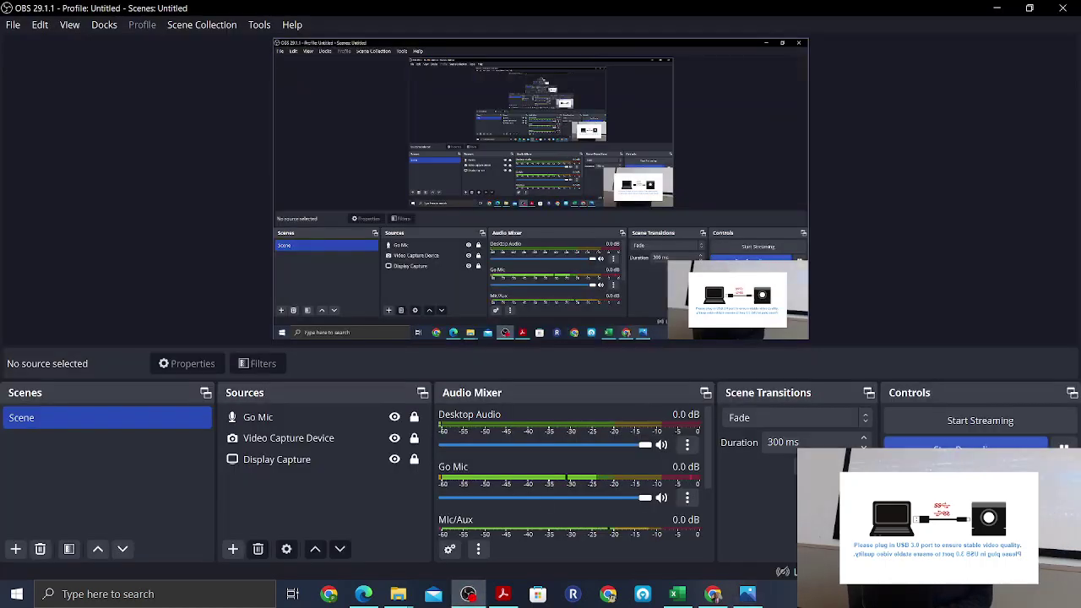